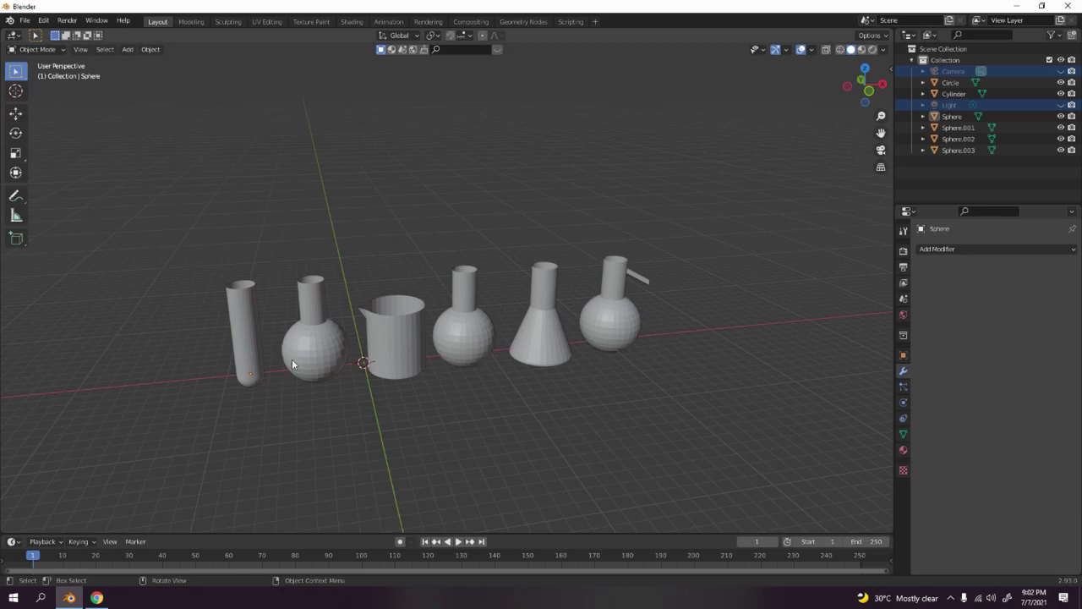
- Examine the row of glassware models, selecting the test tube, conical flask and beaker in turn
scroll(652, 331, up, 2)
middle_drag(653, 325, 718, 299)
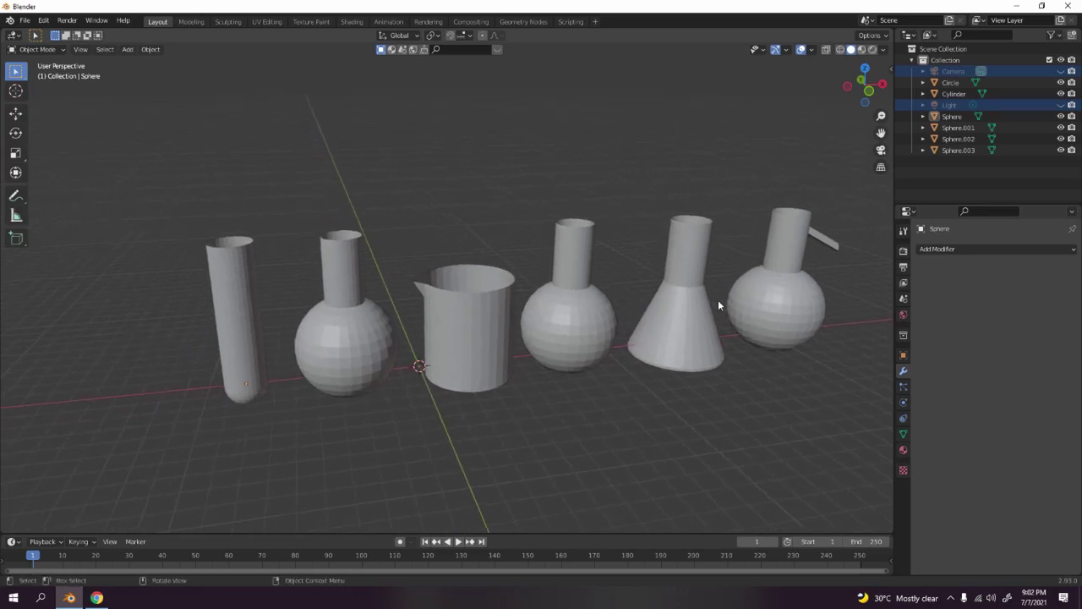
click(251, 280)
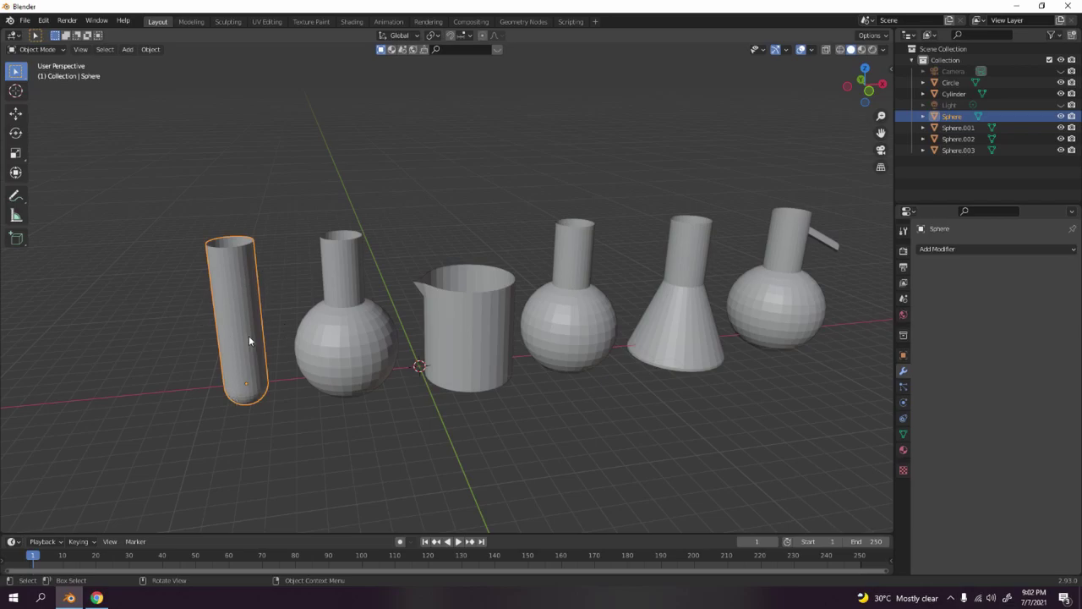
click(321, 179)
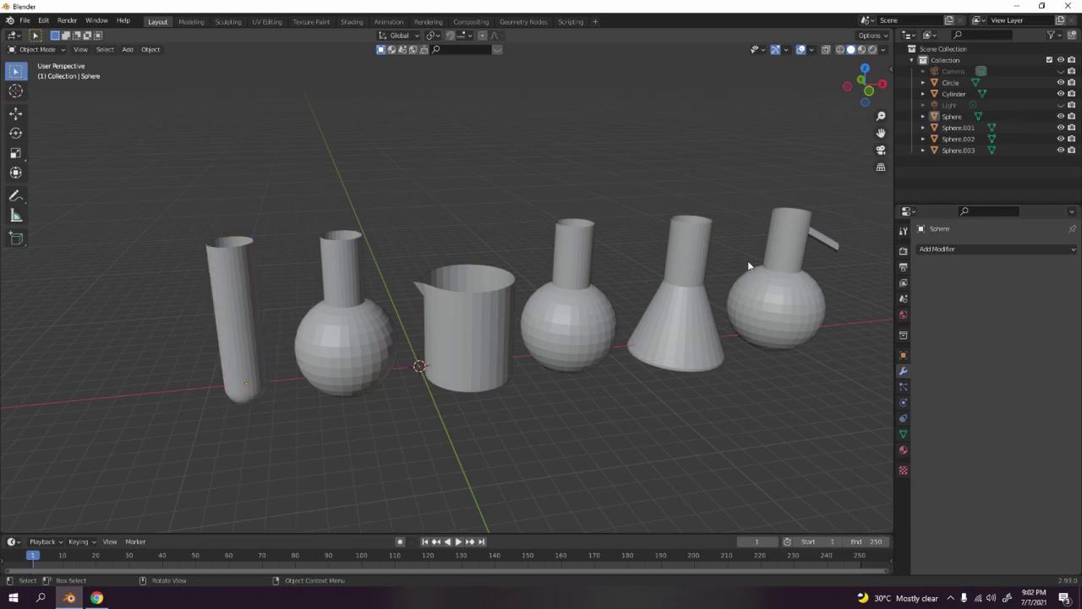
click(808, 294)
click(686, 314)
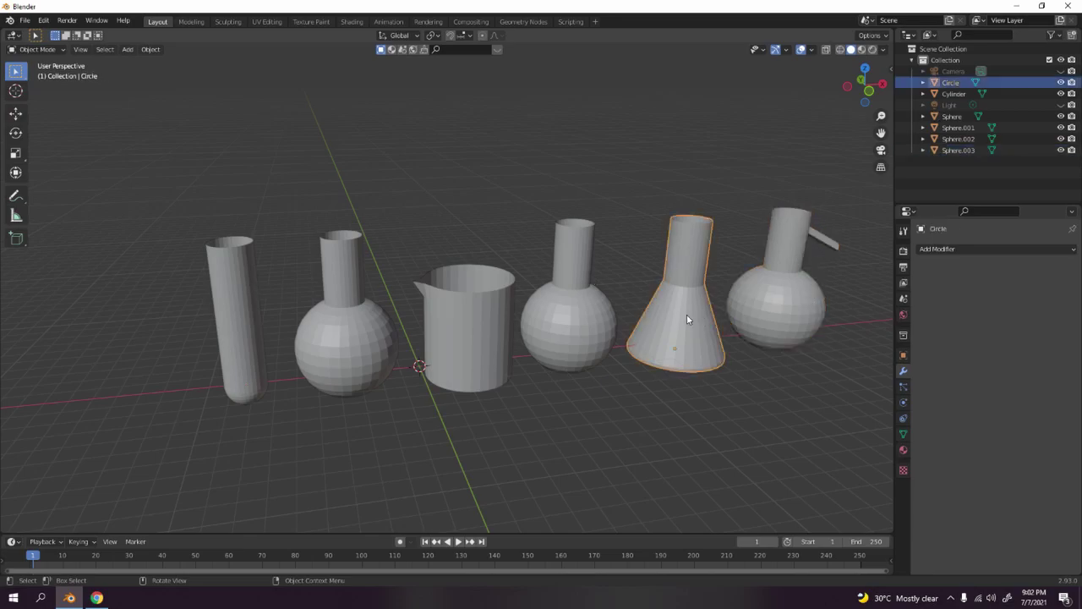
click(510, 292)
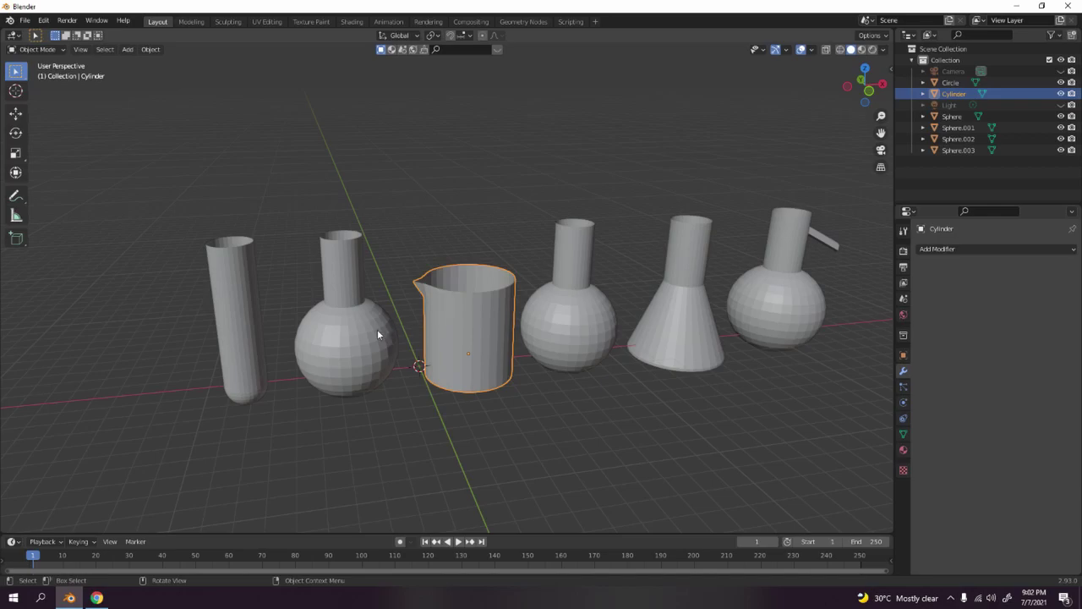
- Hide every glassware model except the test tube
scroll(373, 348, down, 4)
middle_drag(373, 348, 563, 241)
drag(338, 181, 680, 345)
middle_drag(655, 196, 626, 192)
click(626, 192)
drag(375, 230, 714, 386)
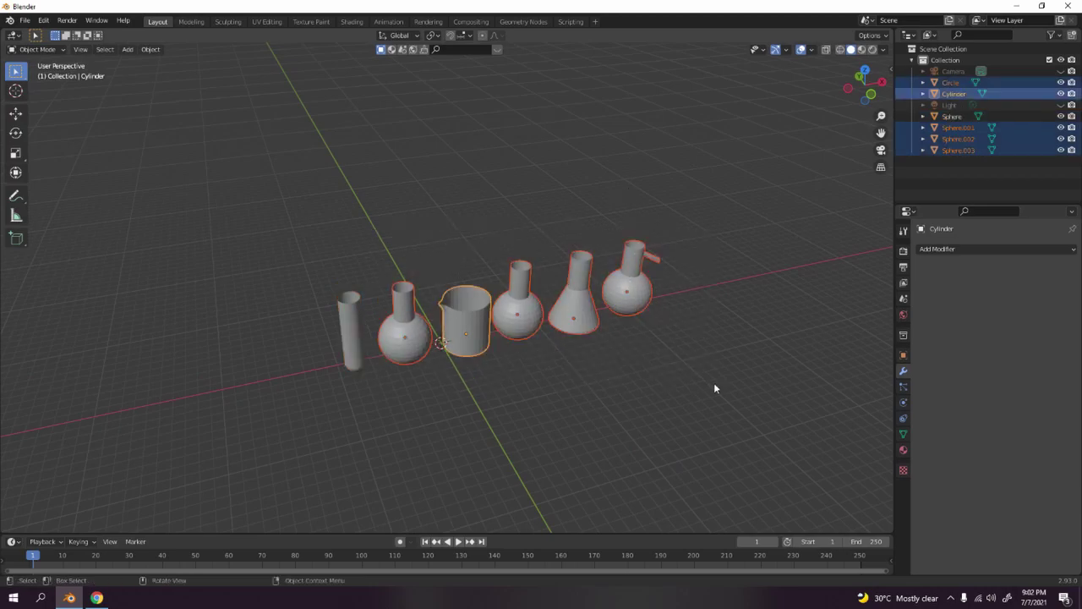
key(h)
- Examine the remaining test tube in the front orthographic view
key(KP_1)
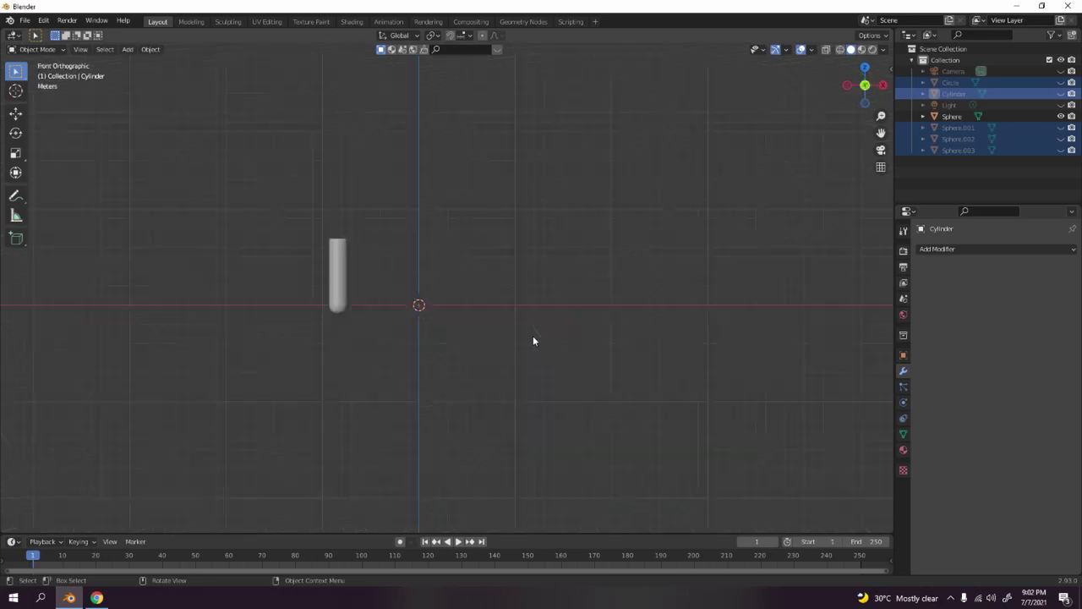
scroll(533, 336, up, 3)
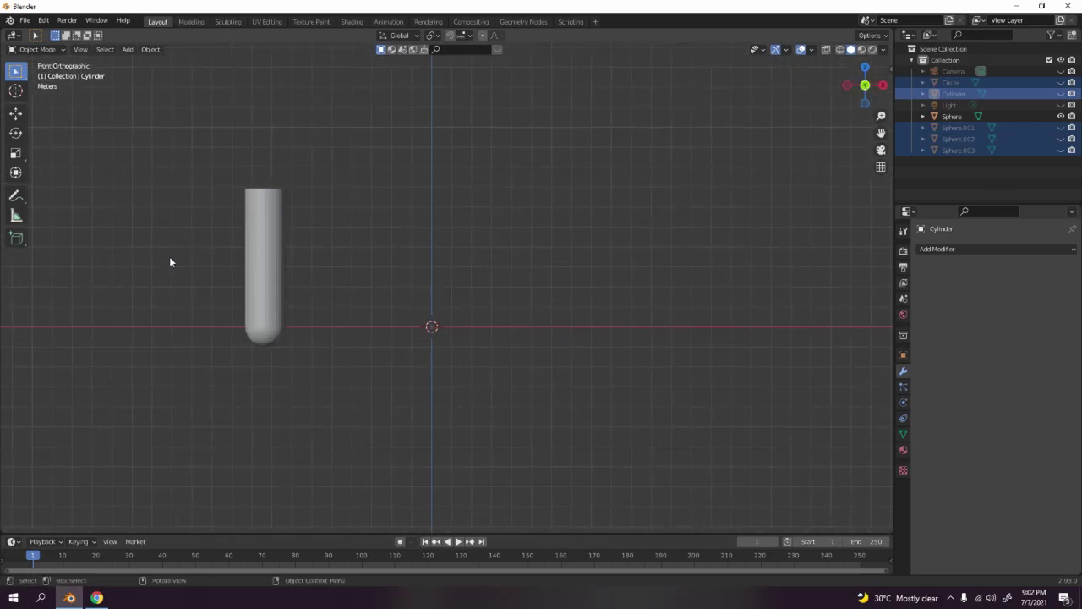
click(247, 255)
scroll(254, 255, up, 2)
shift+middle_drag(254, 254, 343, 280)
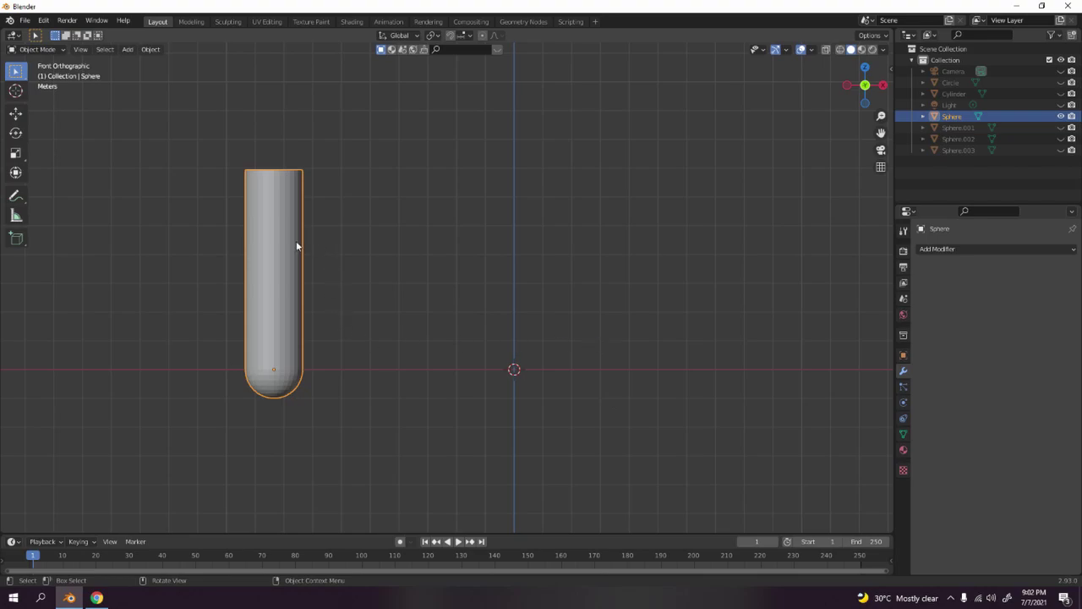
scroll(211, 271, down, 1)
scroll(313, 295, up, 2)
click(487, 269)
scroll(487, 348, down, 3)
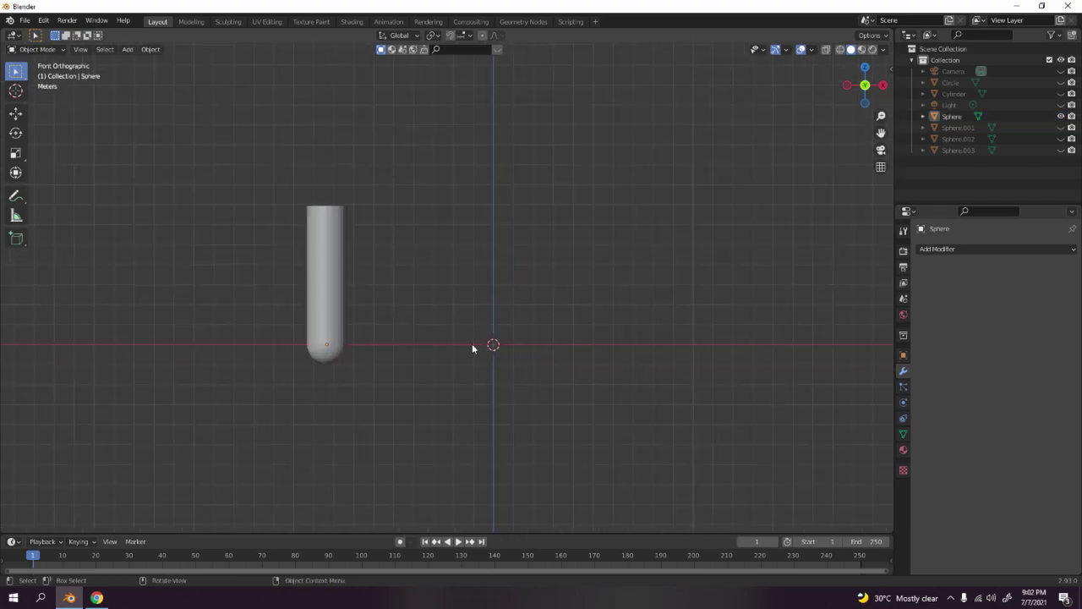
- Add a UV sphere mesh at the world origin beside the reference test tube
shift+middle_drag(487, 348, 465, 342)
key(shift+a)
mouse_move(517, 298)
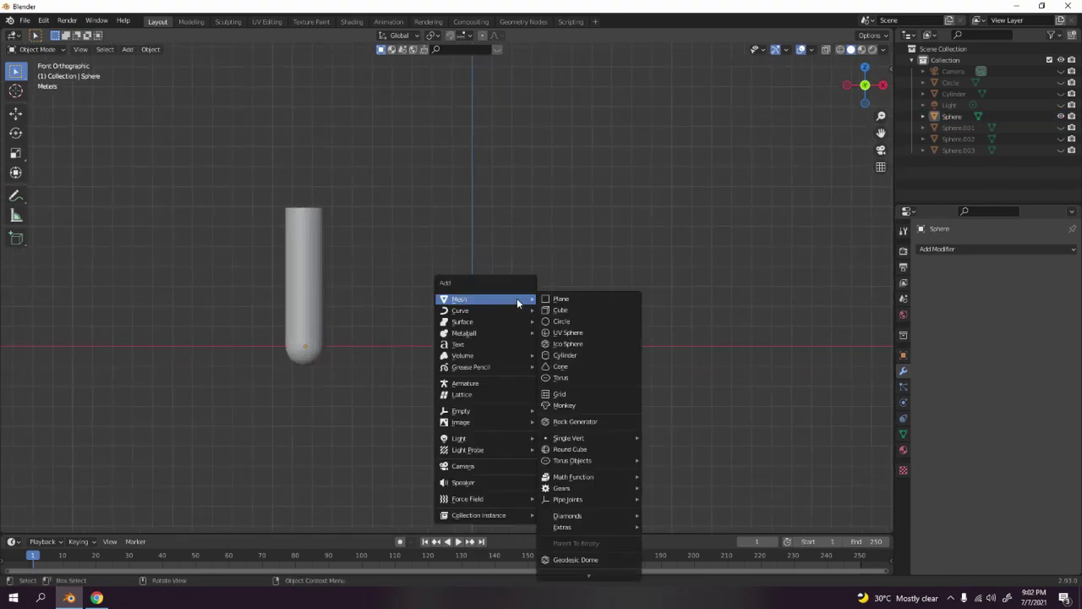
click(584, 332)
scroll(485, 350, up, 3)
shift+middle_drag(485, 350, 393, 310)
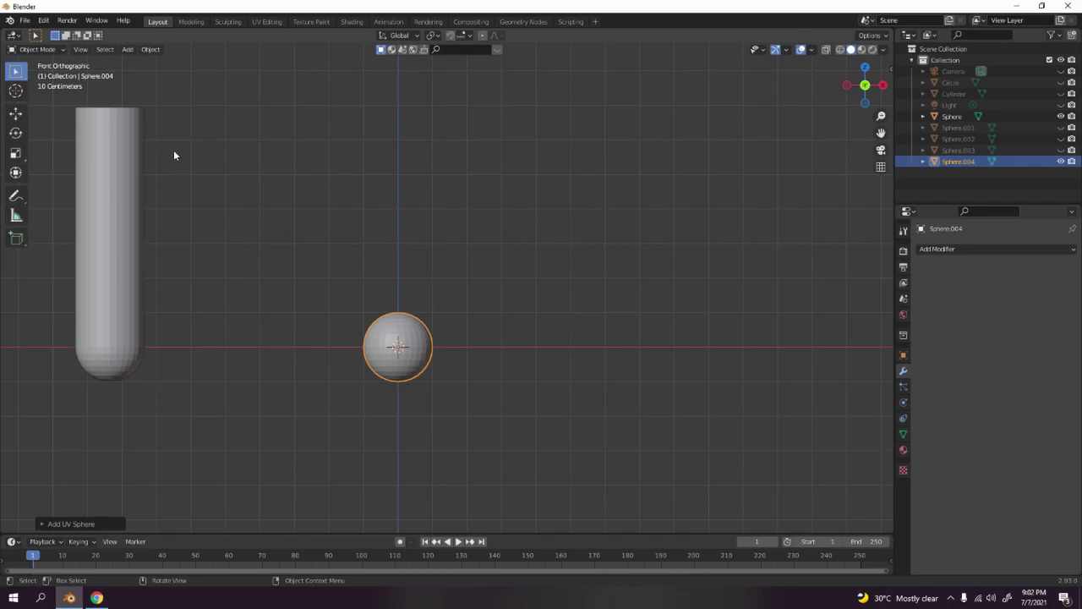
- Enter edit mode on the new sphere, set face selection and deselect all of its geometry
key(Tab)
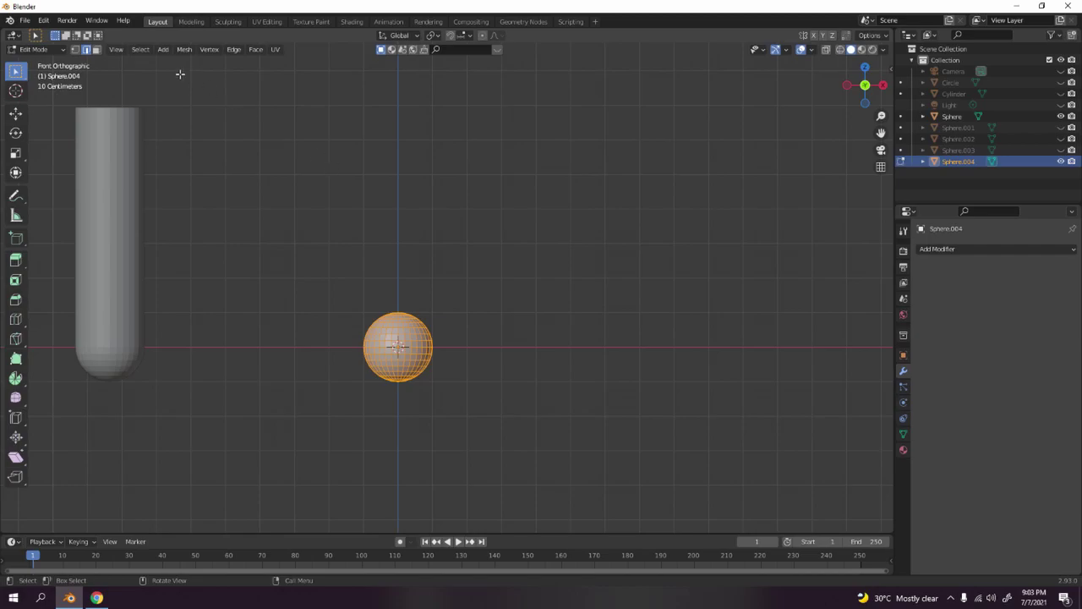
click(75, 50)
click(86, 50)
click(96, 50)
click(75, 50)
click(86, 50)
click(96, 50)
key(2)
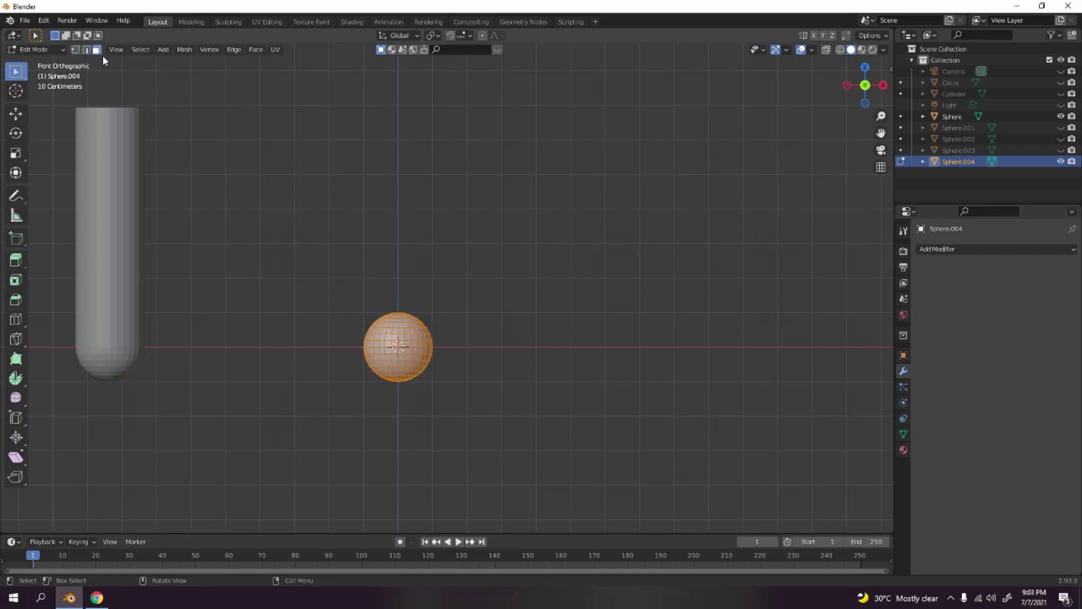
key(alt+a)
- Switch the viewport to wireframe shading with X-Ray and try out a through-selection of the sphere's upper faces
scroll(456, 281, up, 3)
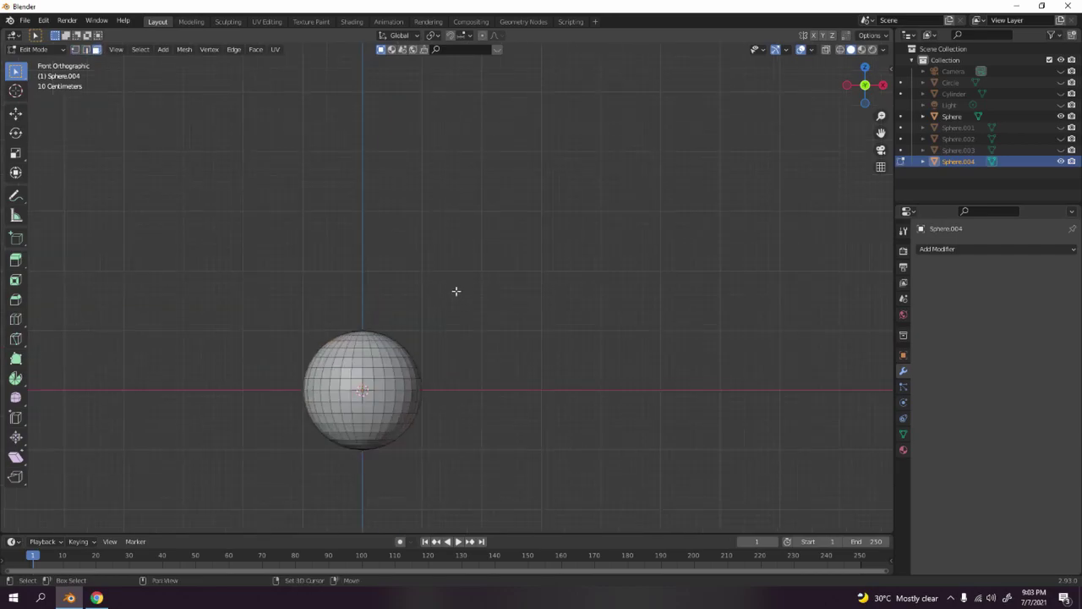
shift+middle_drag(454, 290, 526, 259)
scroll(526, 259, down, 1)
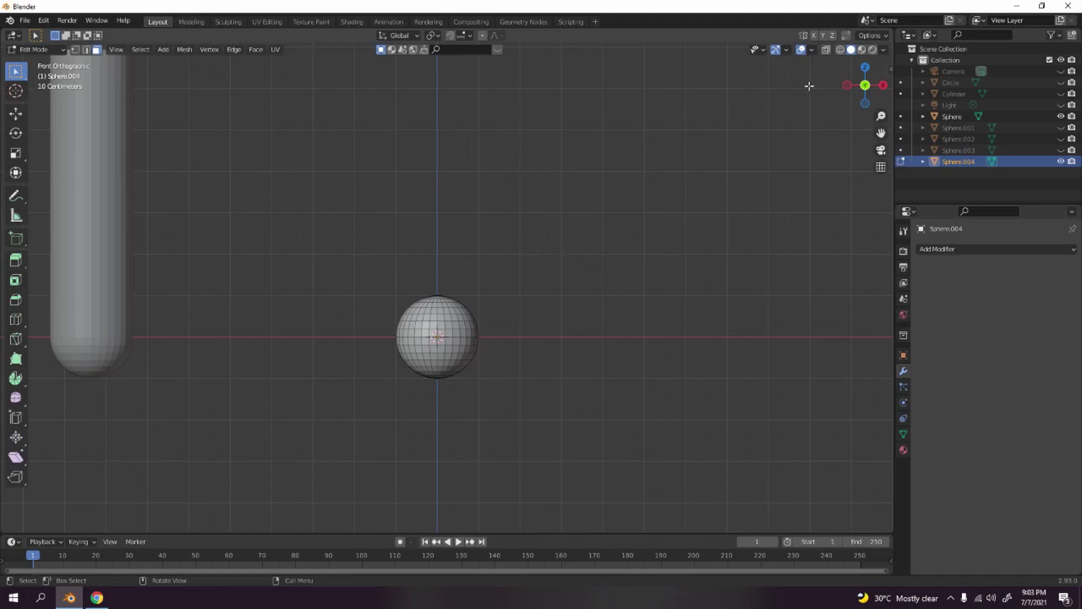
click(842, 49)
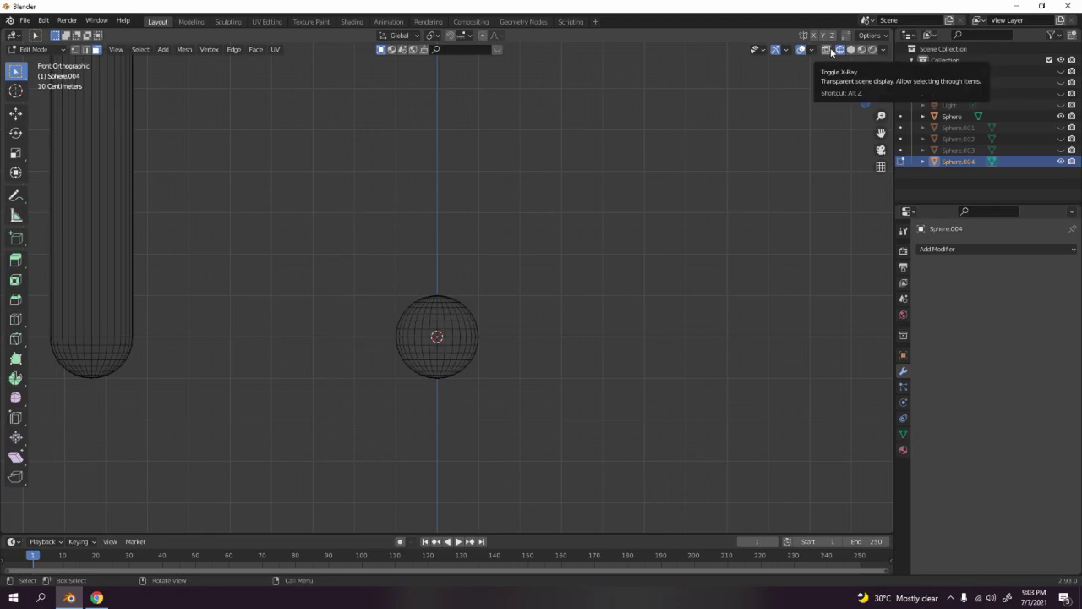
drag(299, 226, 584, 320)
middle_drag(585, 253, 327, 317)
key(KP_1)
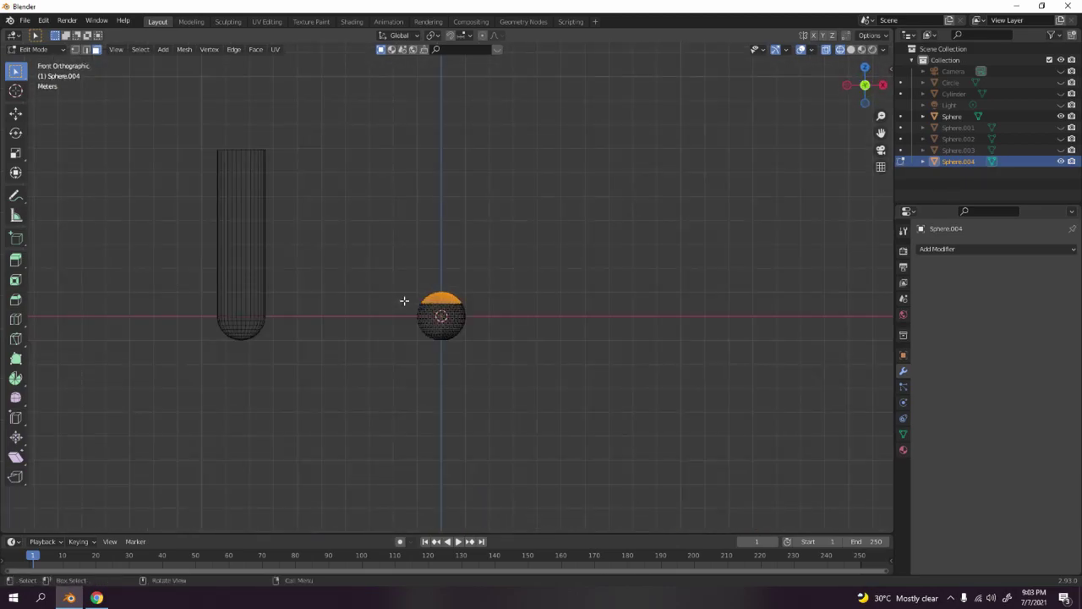
scroll(394, 225, up, 4)
drag(284, 142, 359, 191)
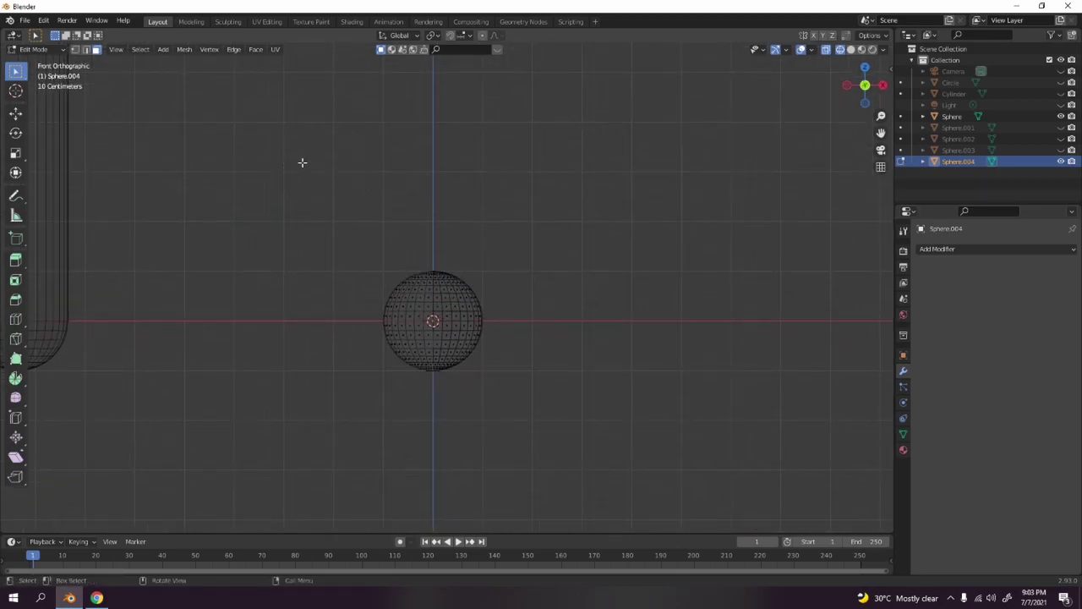
- Delete all faces in the upper half of the sphere, leaving the lower hemisphere
drag(294, 171, 560, 321)
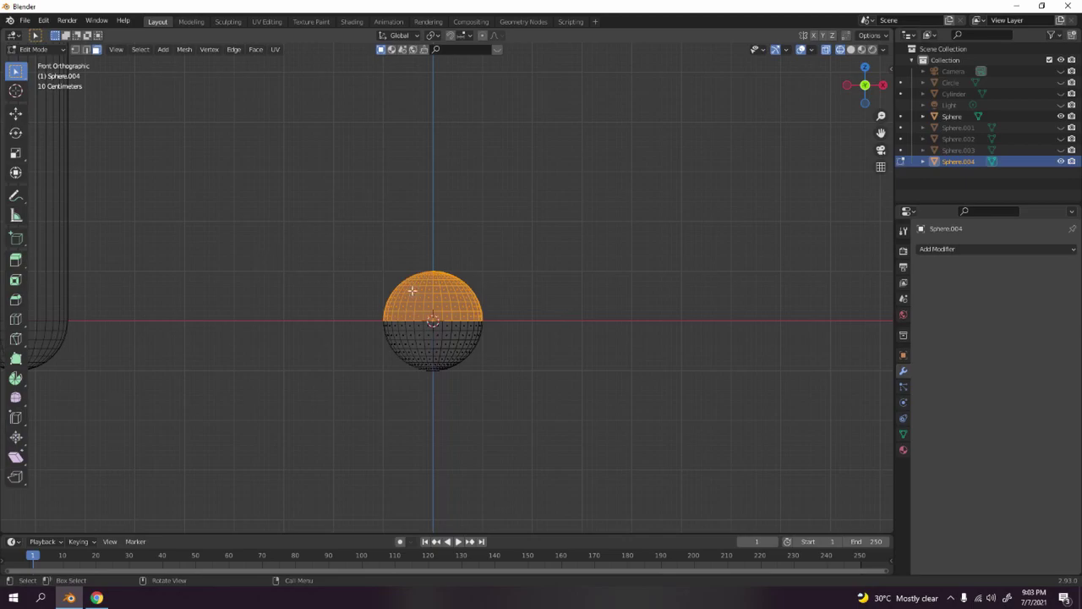
key(x)
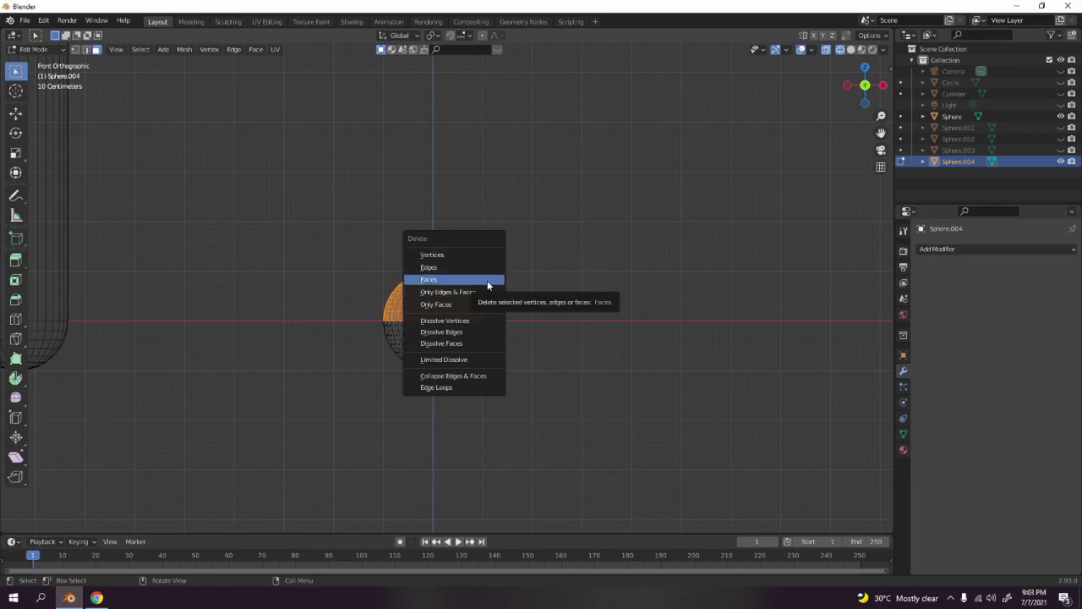
click(487, 280)
scroll(491, 285, down, 3)
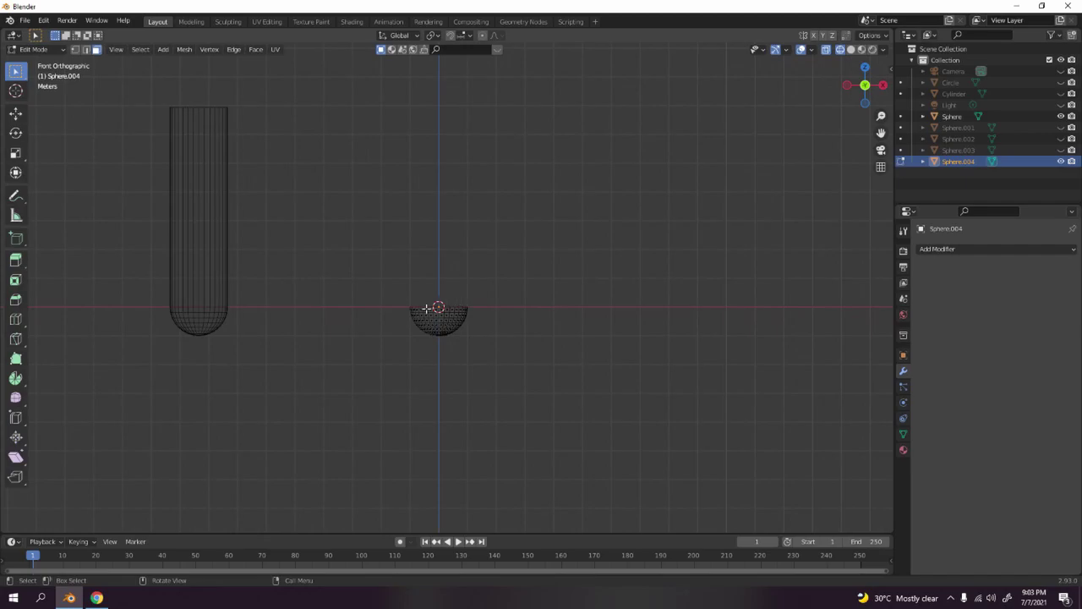
scroll(471, 292, up, 3)
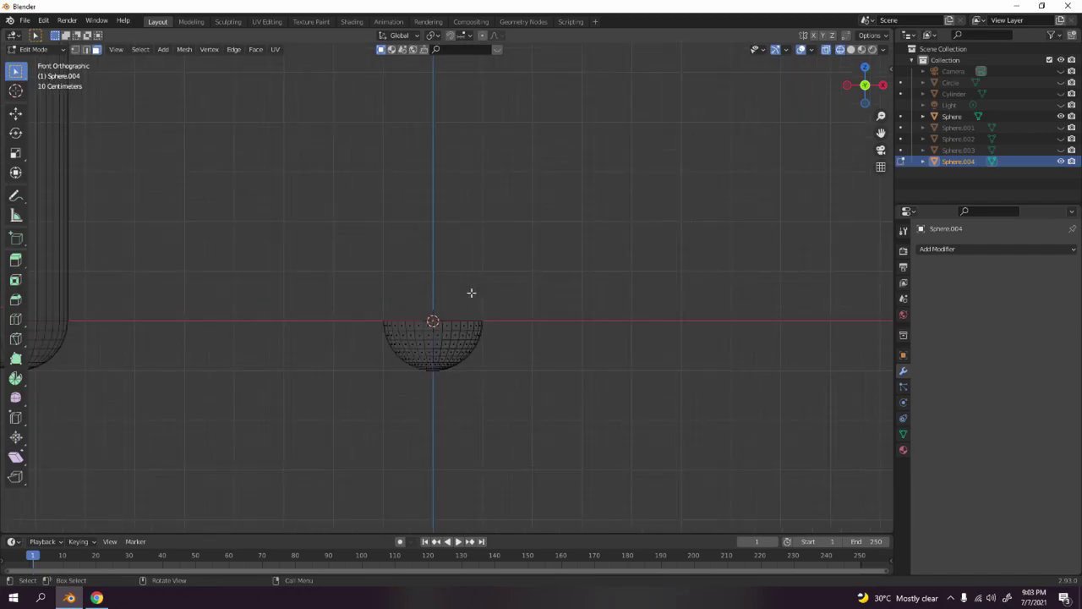
- Extrude the hemisphere's open edge loop upward along Z to the height of the reference test tube
key(2)
alt+click(466, 322)
scroll(466, 324, down, 2)
ctrl+scroll(498, 321, up, 2)
key(g)
key(z)
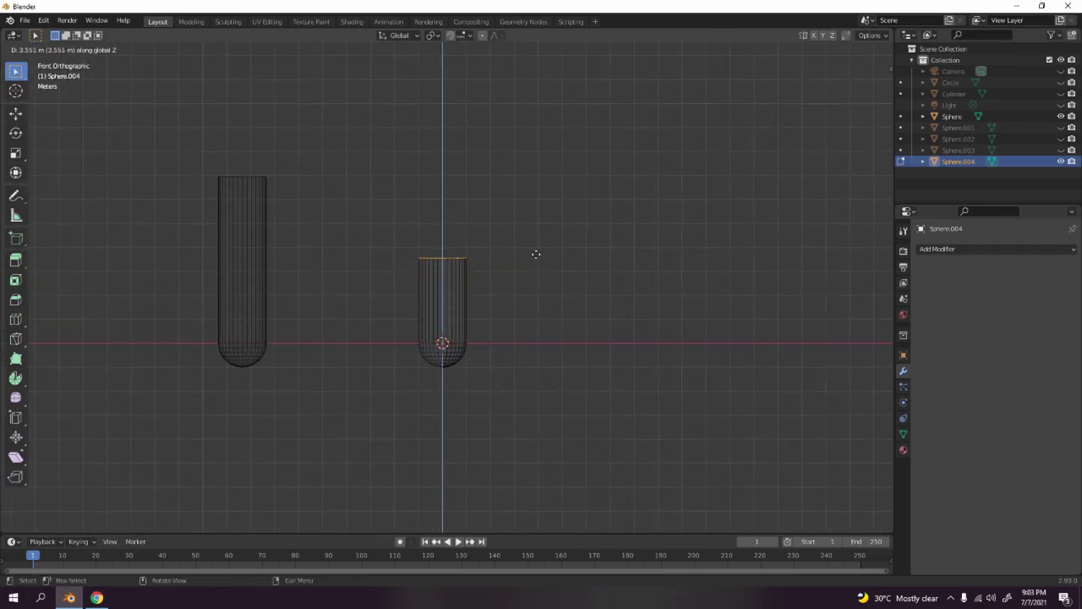
click(537, 175)
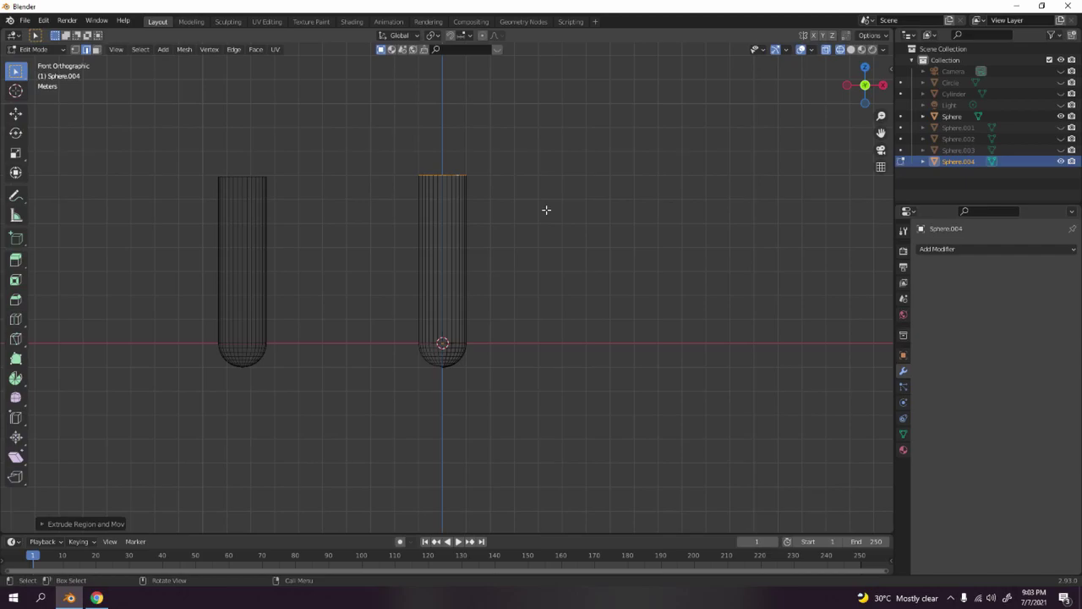
- Return to object mode, set solid shading and deselect the new test tube
key(Tab)
middle_drag(543, 253, 521, 270)
click(850, 49)
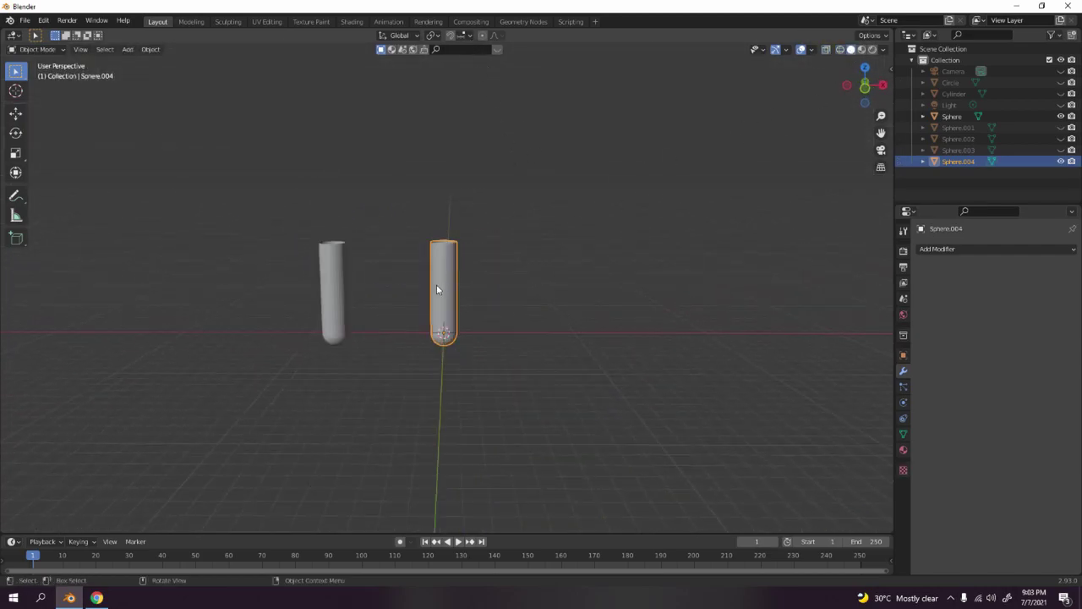
scroll(437, 285, up, 3)
click(391, 286)
middle_drag(390, 286, 496, 301)
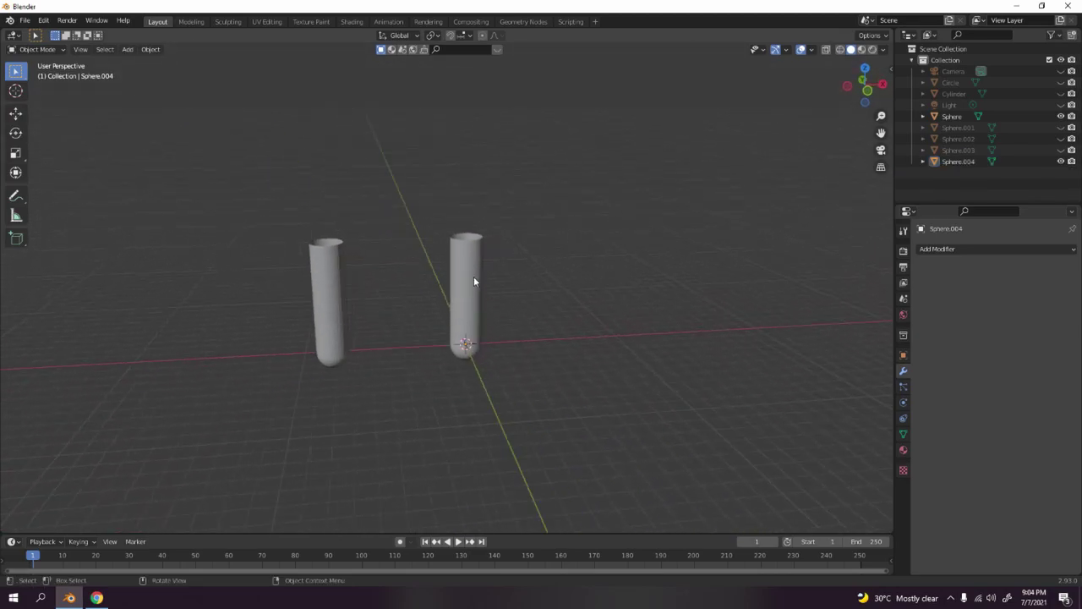
- Compare the two test tubes in perspective and delete both of them
scroll(517, 311, up, 5)
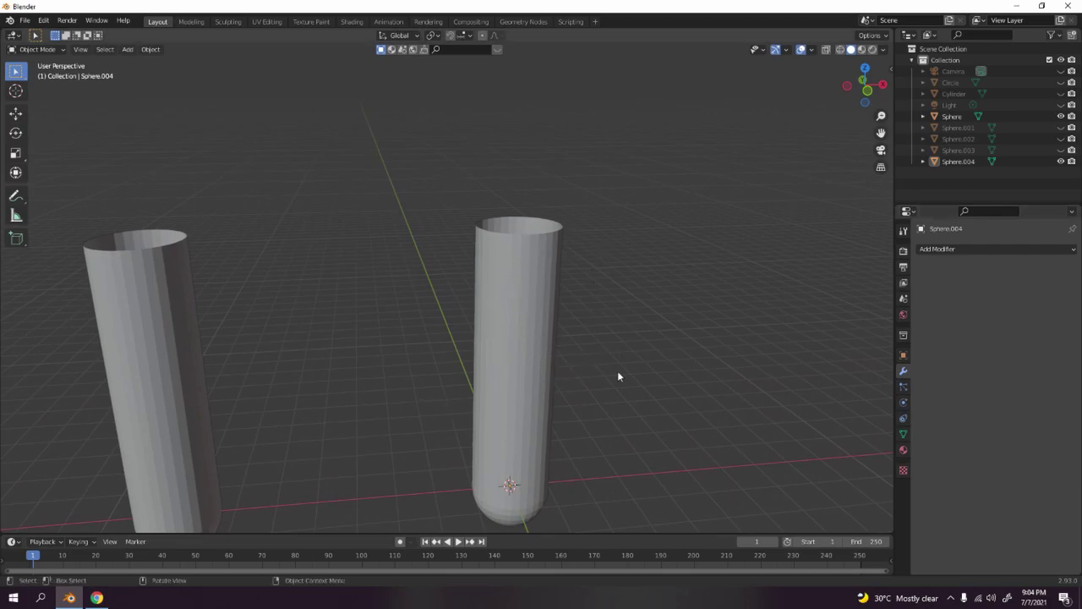
scroll(722, 301, down, 3)
middle_drag(722, 301, 529, 319)
drag(197, 180, 618, 353)
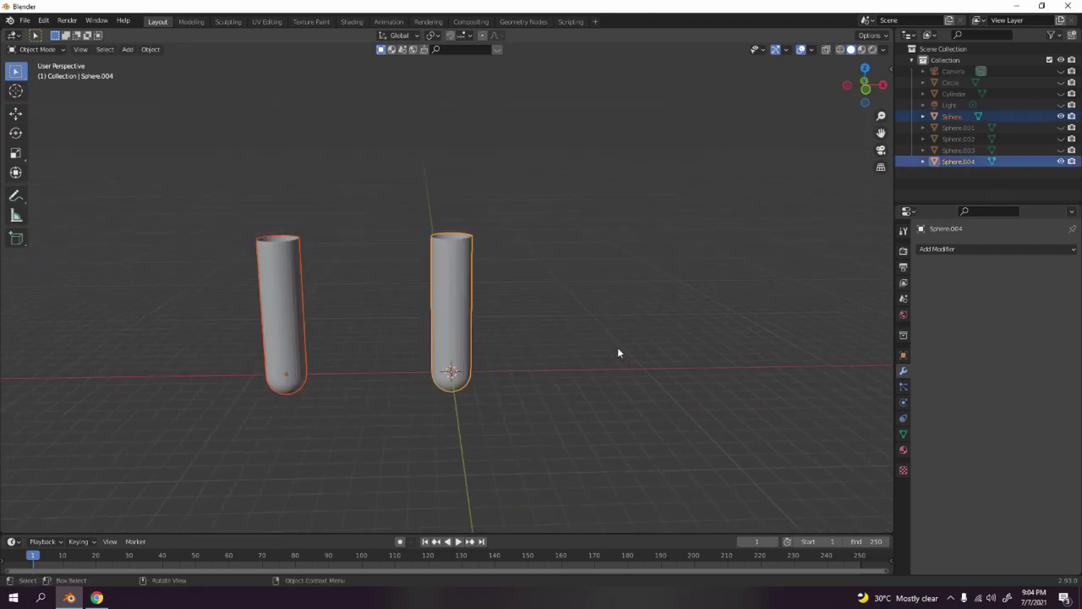
key(Delete)
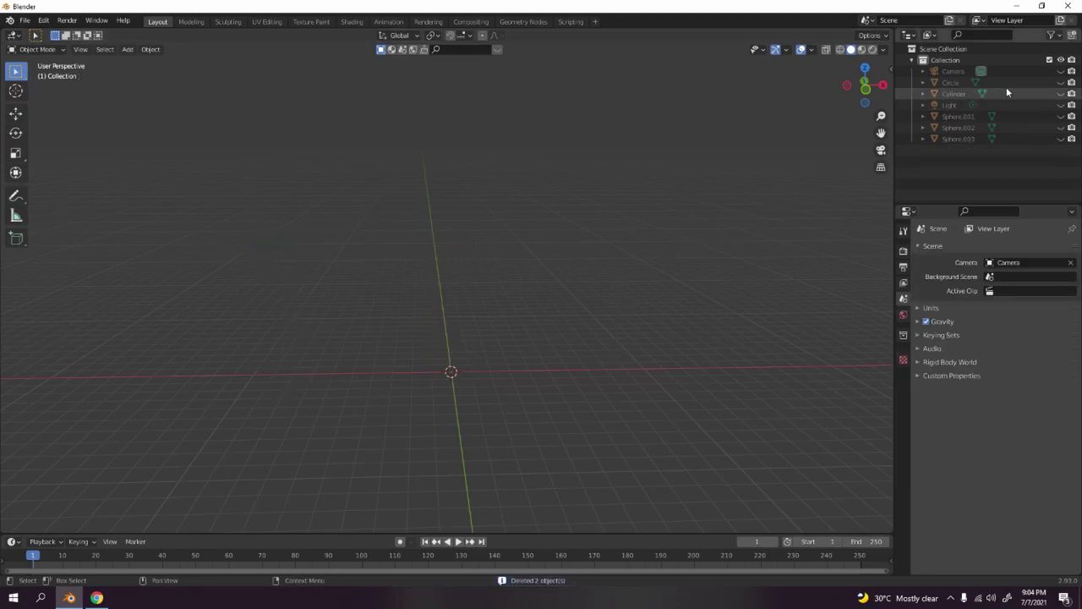
- Check the hidden objects Circle, Sphere.003 and Sphere.002 one by one, and leave only the round flask Sphere.001 unhidden
click(1062, 82)
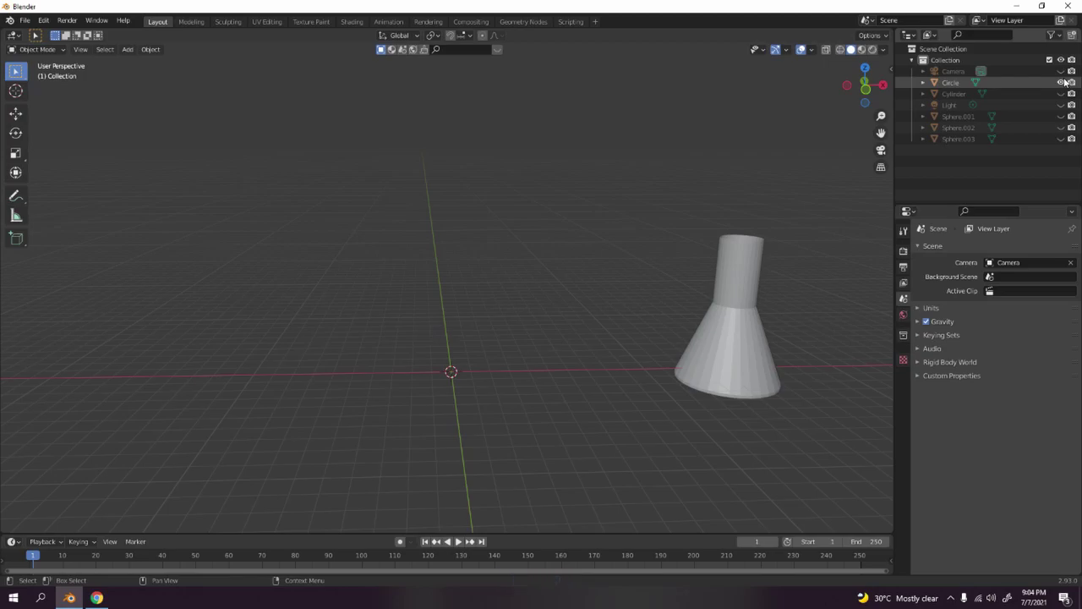
click(1062, 82)
click(1062, 138)
click(1061, 139)
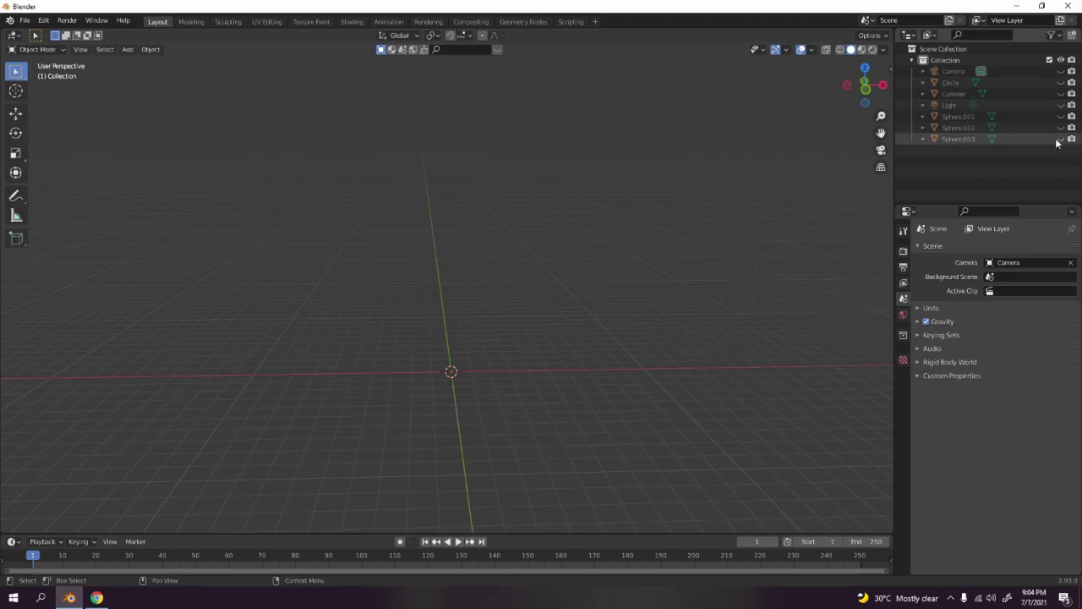
click(1062, 127)
click(1061, 127)
click(1061, 116)
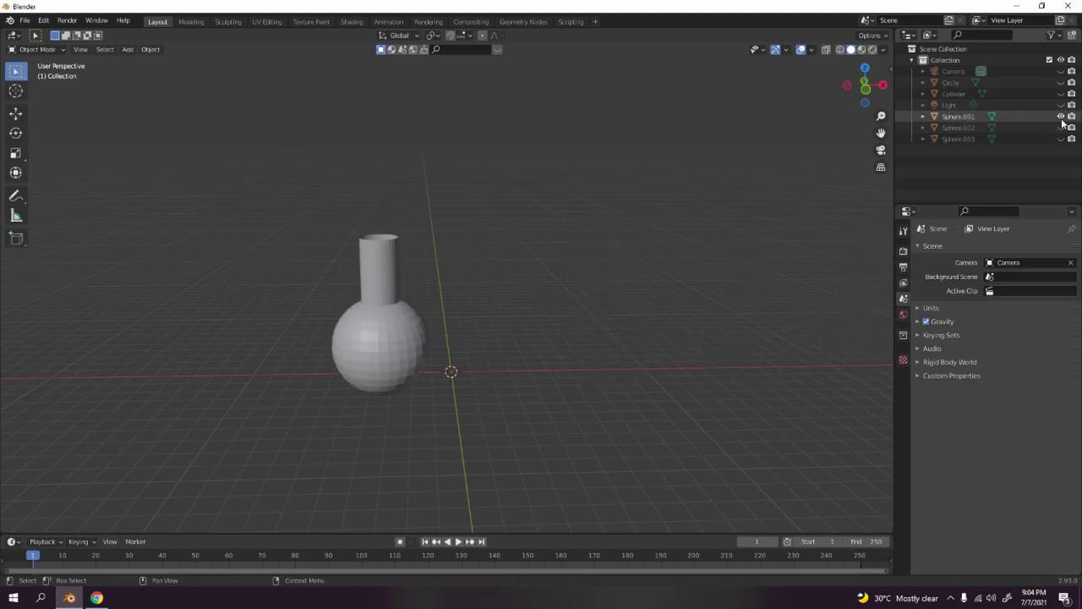
- Examine the round flask's body and neck from several angles and in the front orthographic view
middle_drag(400, 307, 469, 320)
scroll(444, 285, up, 2)
scroll(449, 270, up, 2)
scroll(436, 274, up, 2)
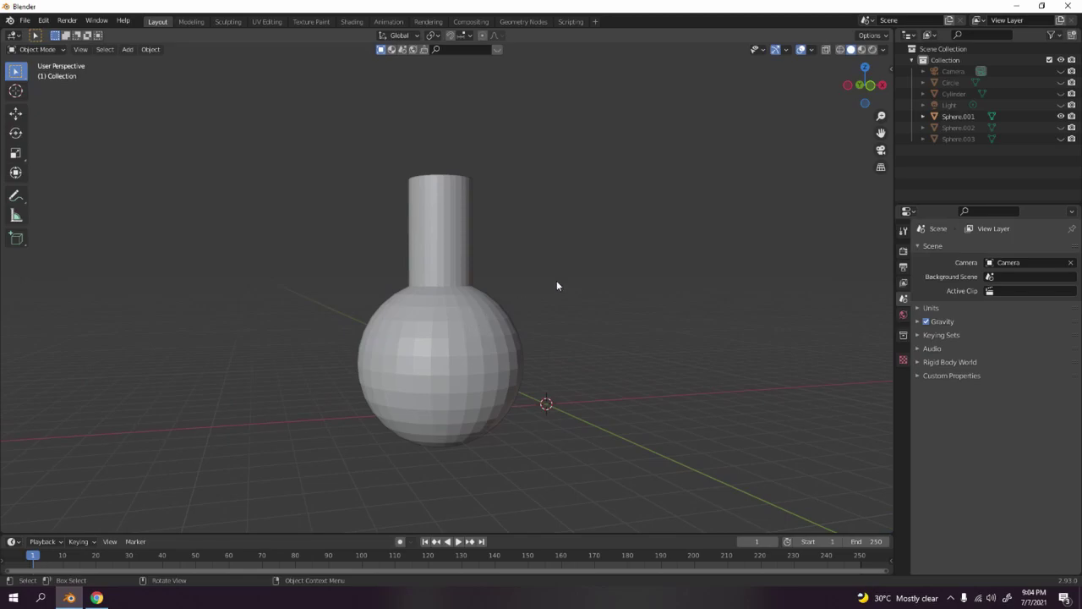
scroll(557, 286, down, 1)
middle_drag(481, 366, 592, 350)
key(KP_1)
scroll(490, 357, up, 4)
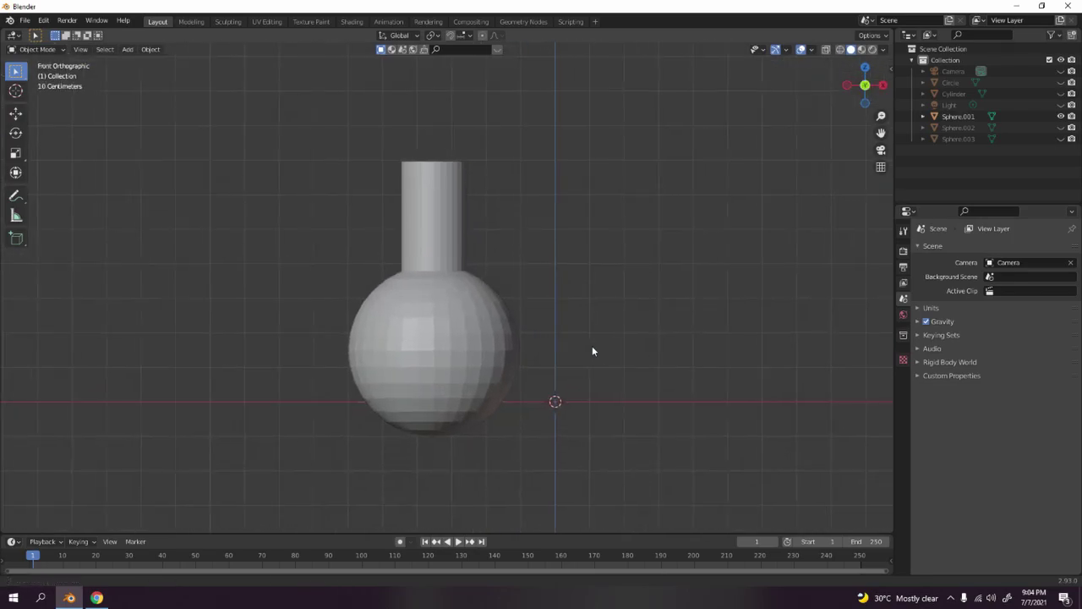
- Move the round flask along the X axis in the negative direction to free the space around the origin, and deselect it
click(475, 343)
key(g)
key(x)
click(469, 334)
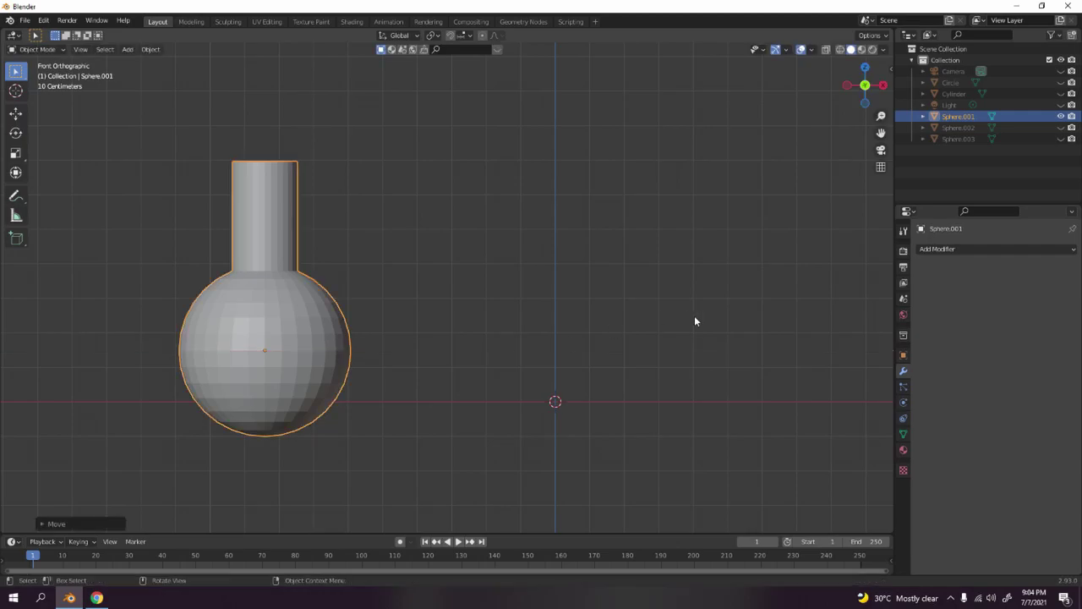
click(696, 321)
scroll(658, 329, down, 2)
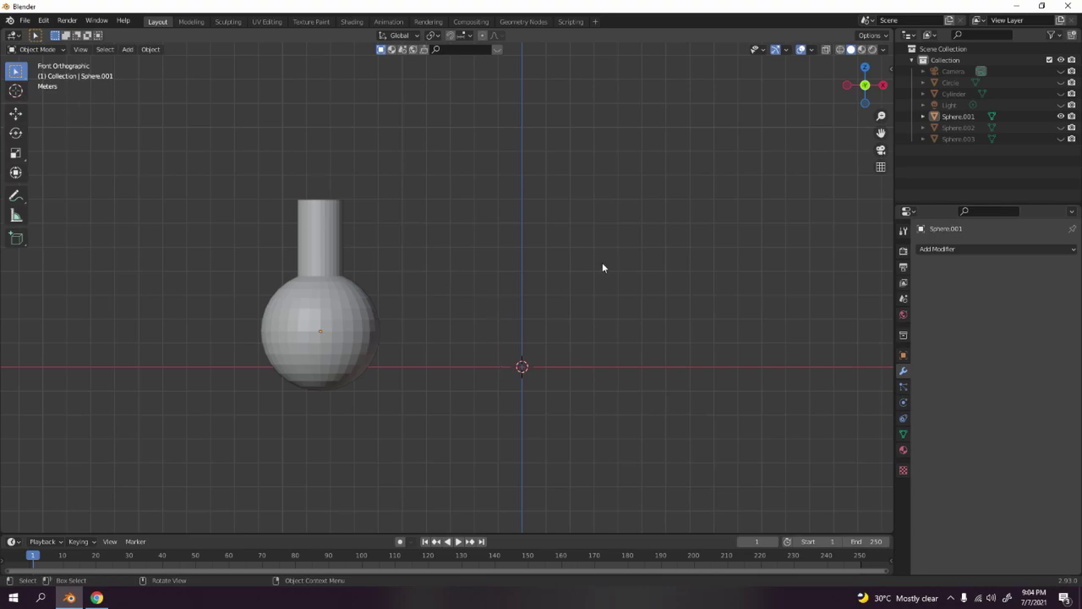
- Add a UV sphere at the origin and scale it up to about the size of the round flask's body
key(shift+a)
mouse_move(603, 263)
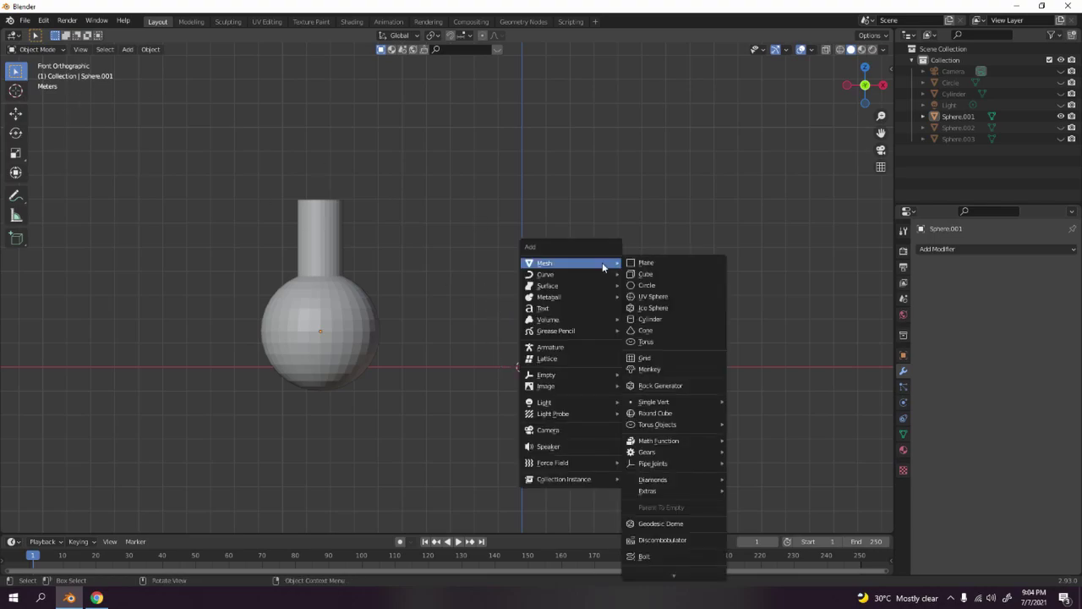
click(651, 296)
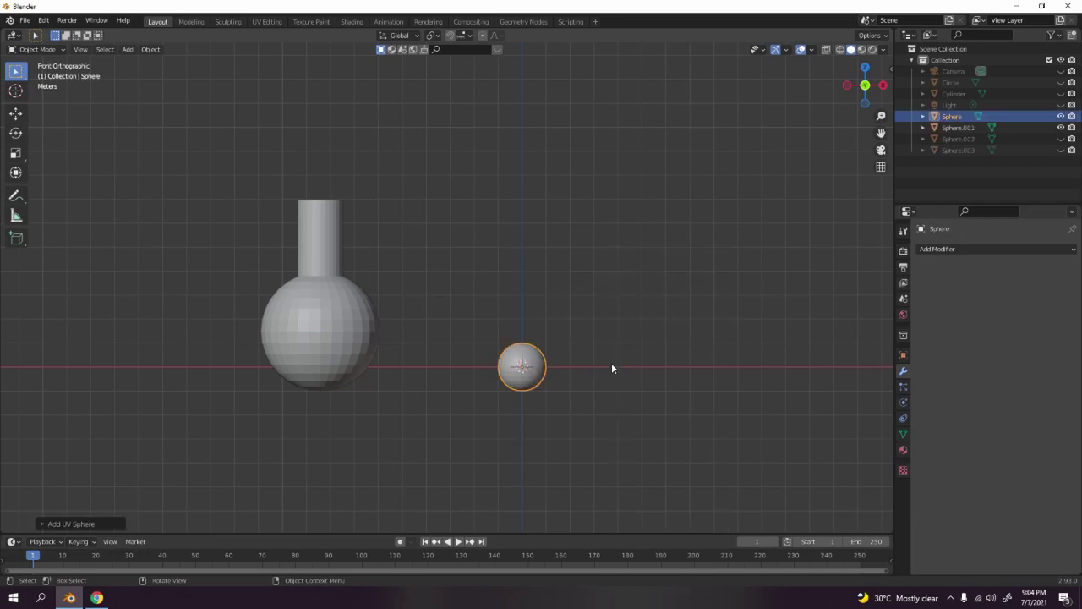
key(s)
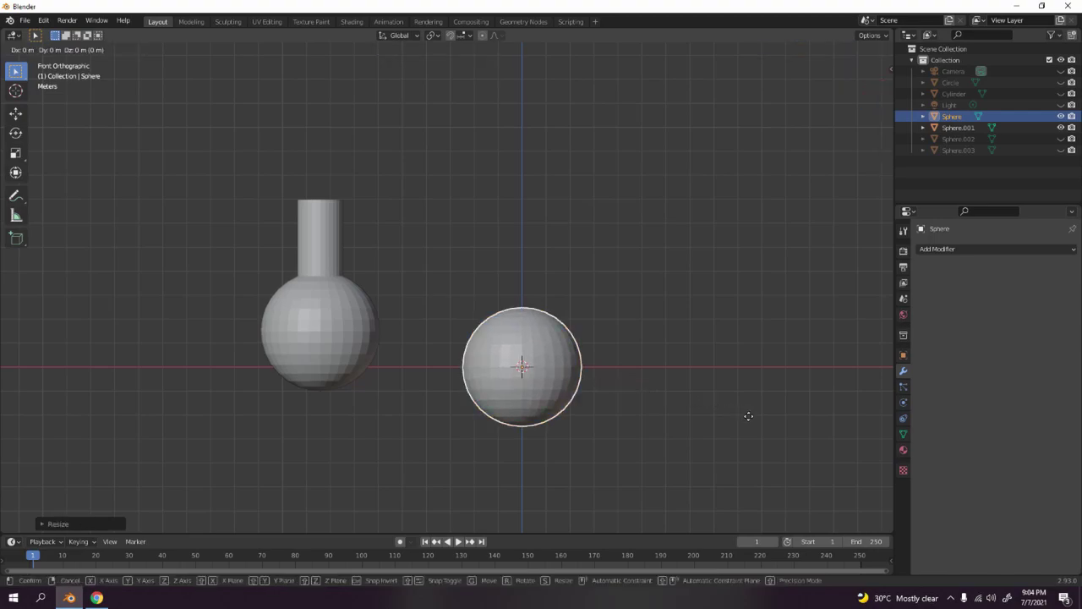
- Raise the new sphere about 1.6 m along Z and fine-tune its height to line up with the reference flask's body
key(z)
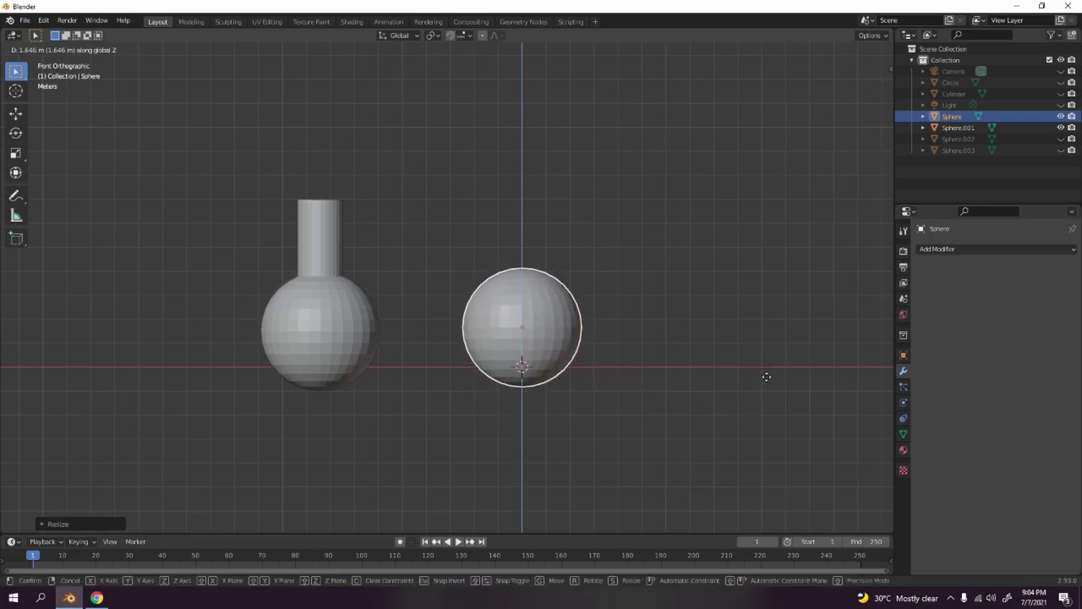
key(shift)
click(756, 377)
scroll(578, 280, up, 3)
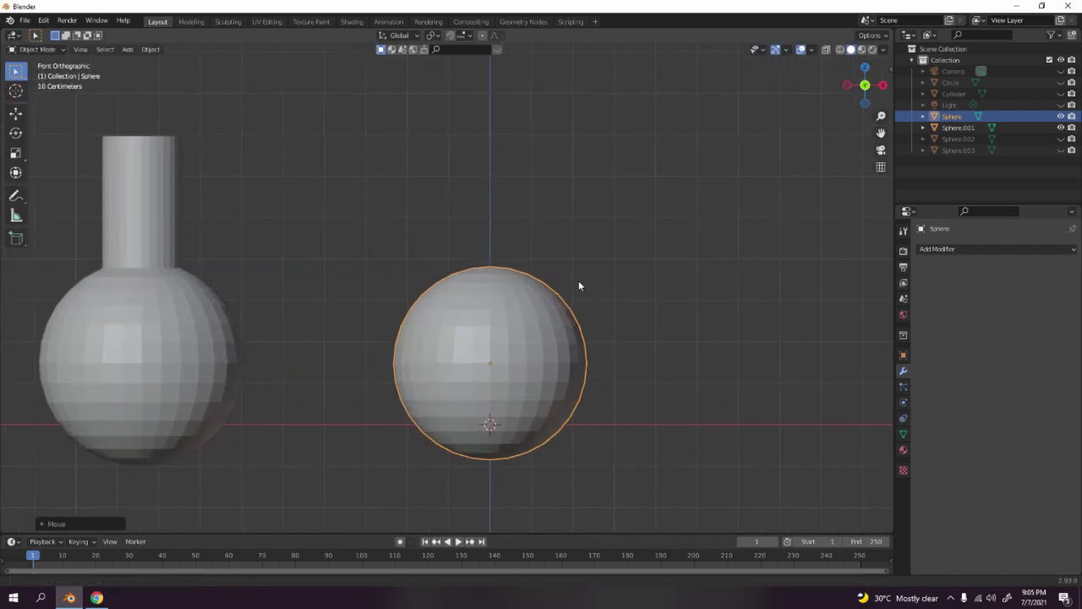
shift+middle_drag(549, 292, 530, 273)
key(g)
key(z)
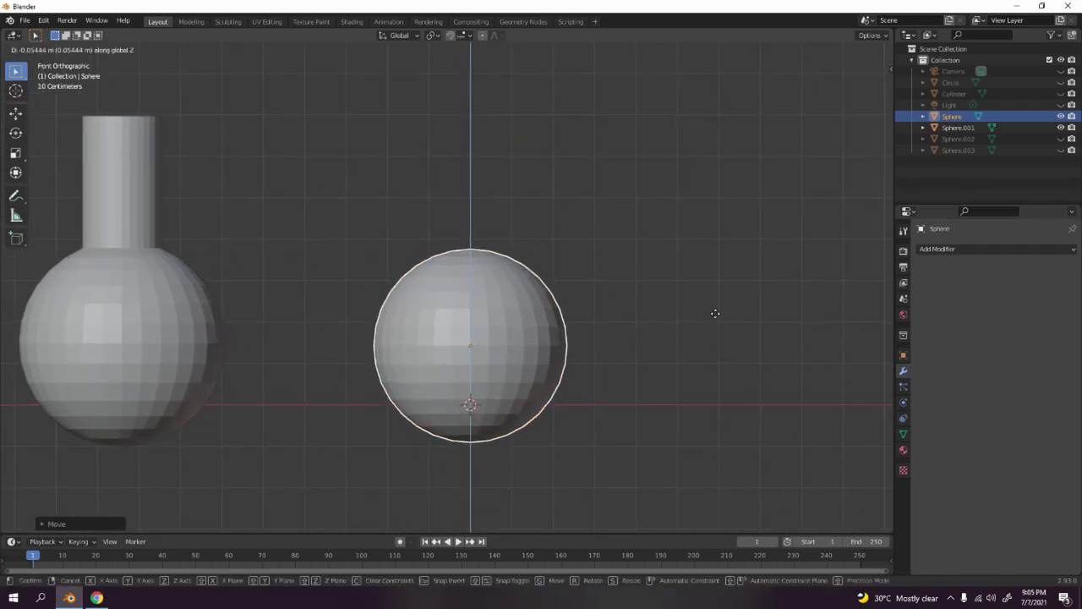
click(713, 311)
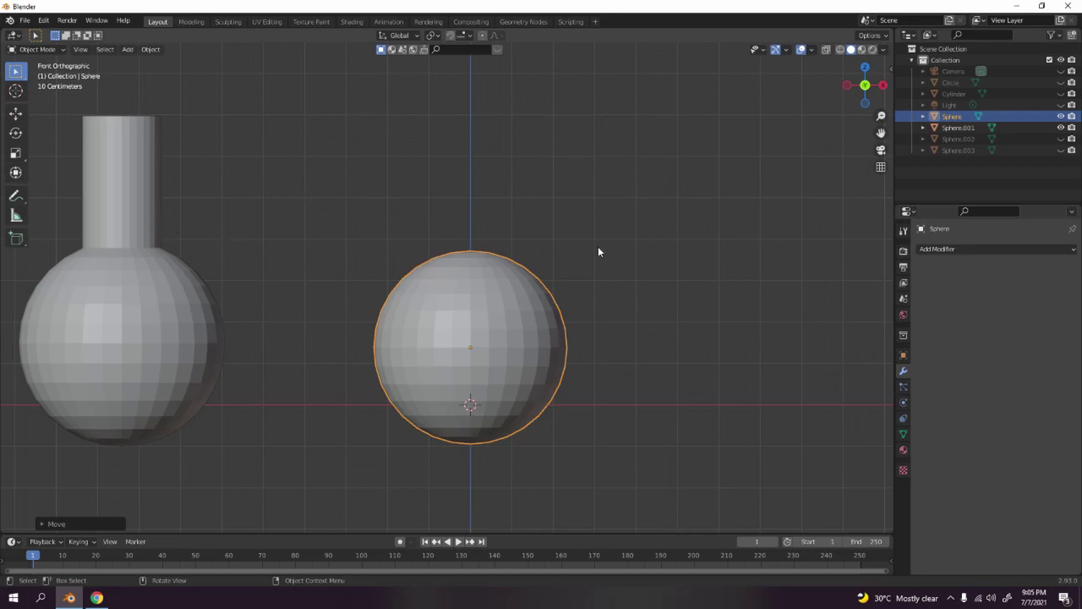
- Enter edit mode on the new sphere with wireframe shading, X-ray and face selection
key(Tab)
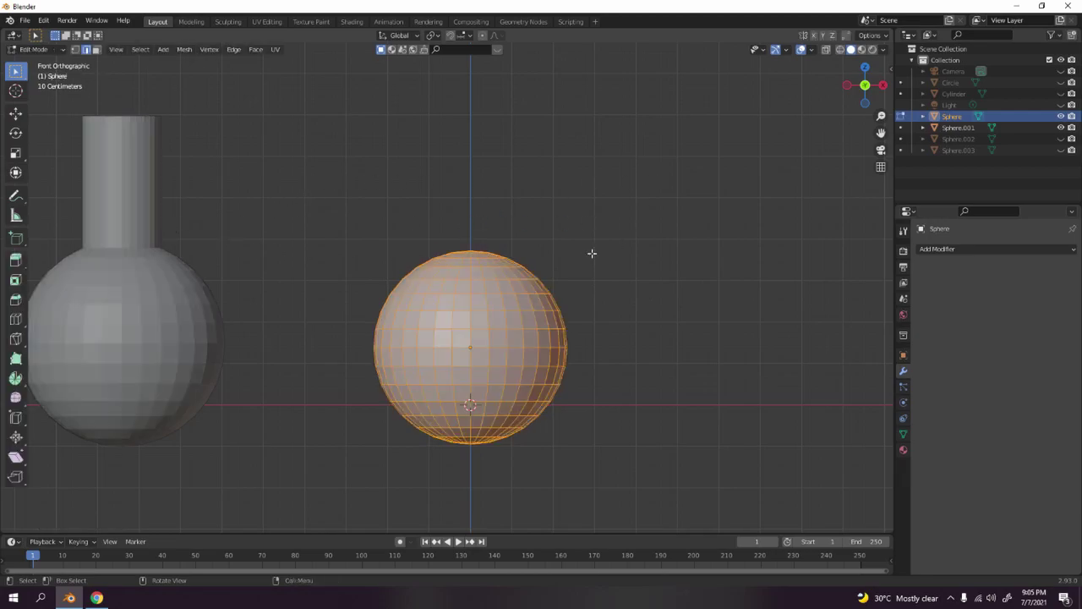
click(826, 49)
click(839, 50)
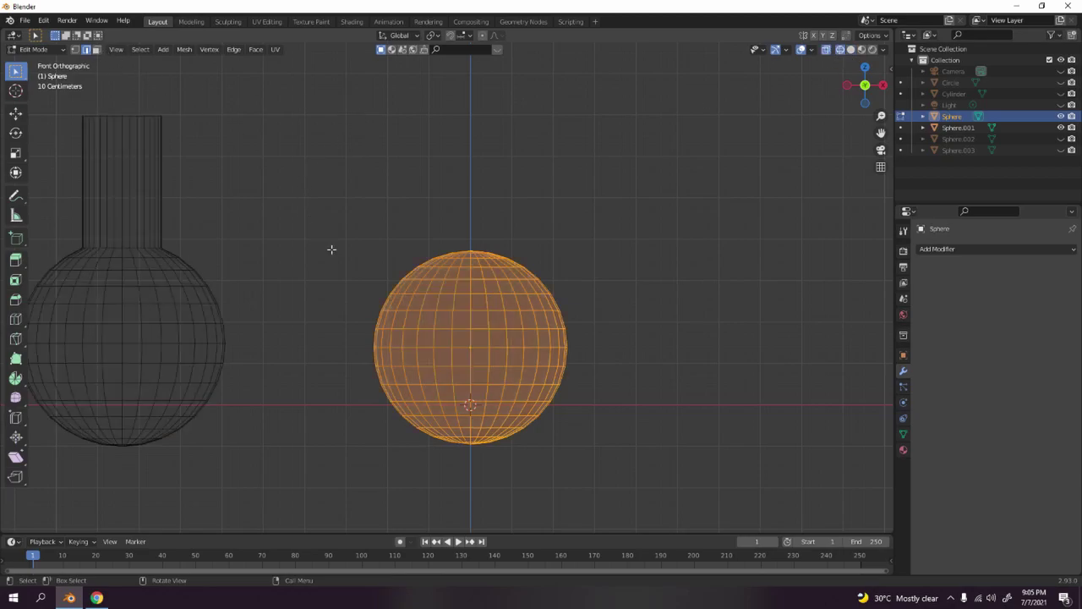
key(1)
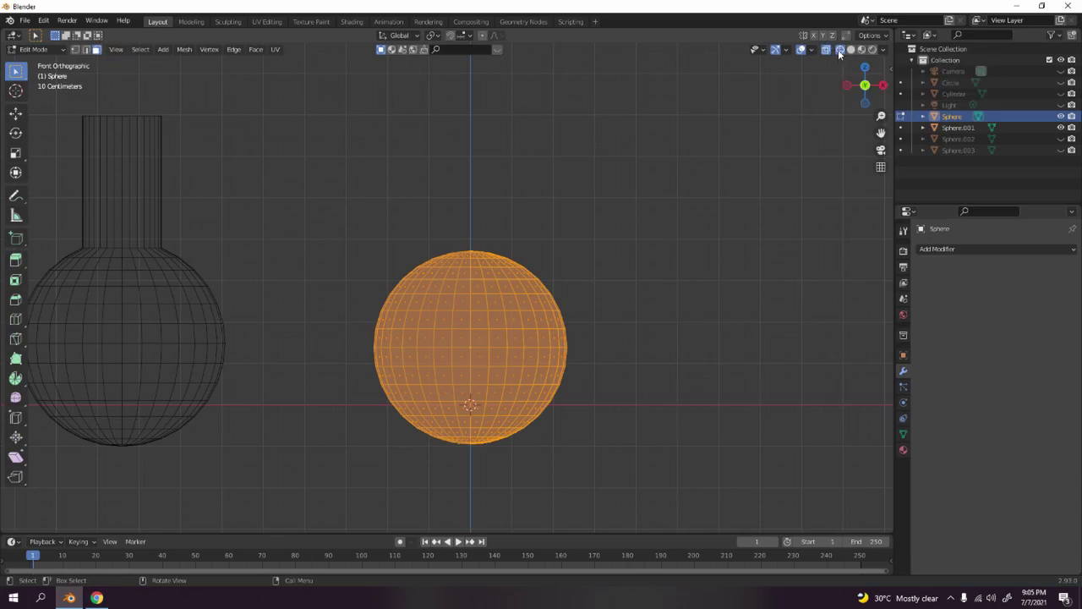
- Delete the faces of a wide cap at the top of the new sphere
drag(339, 141, 629, 267)
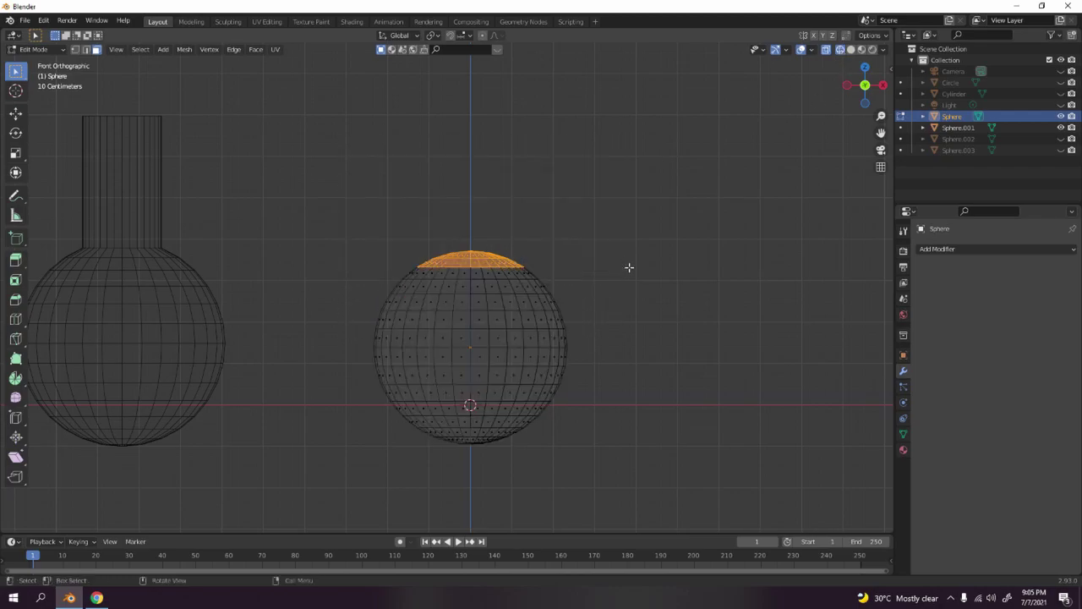
key(x)
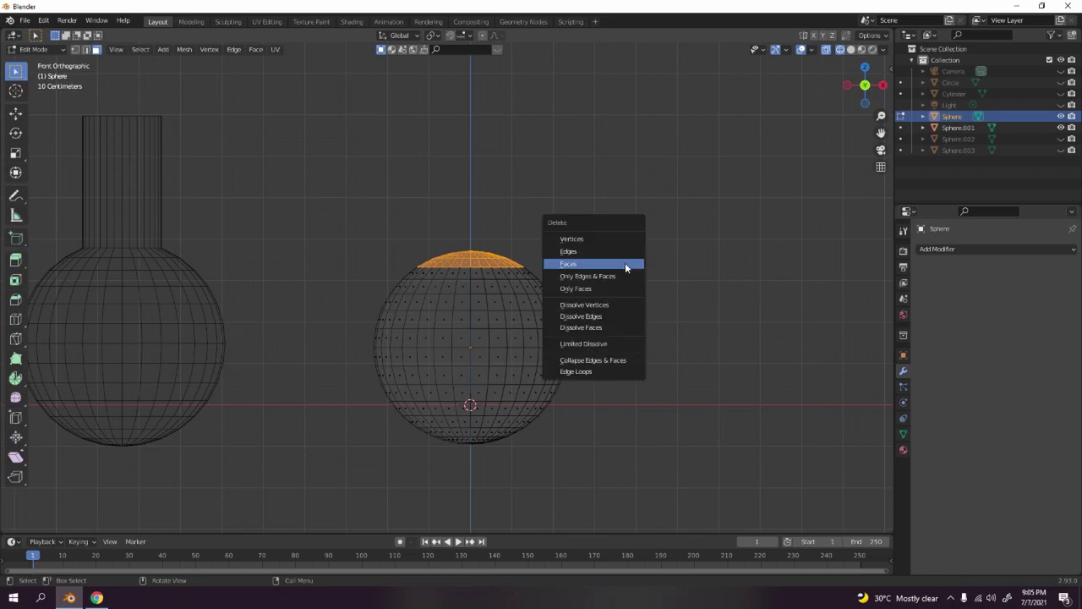
click(625, 262)
- Try extruding the wide opening's edge loop about 3.7 m up along Z, and undo back to before the cap was deleted
key(2)
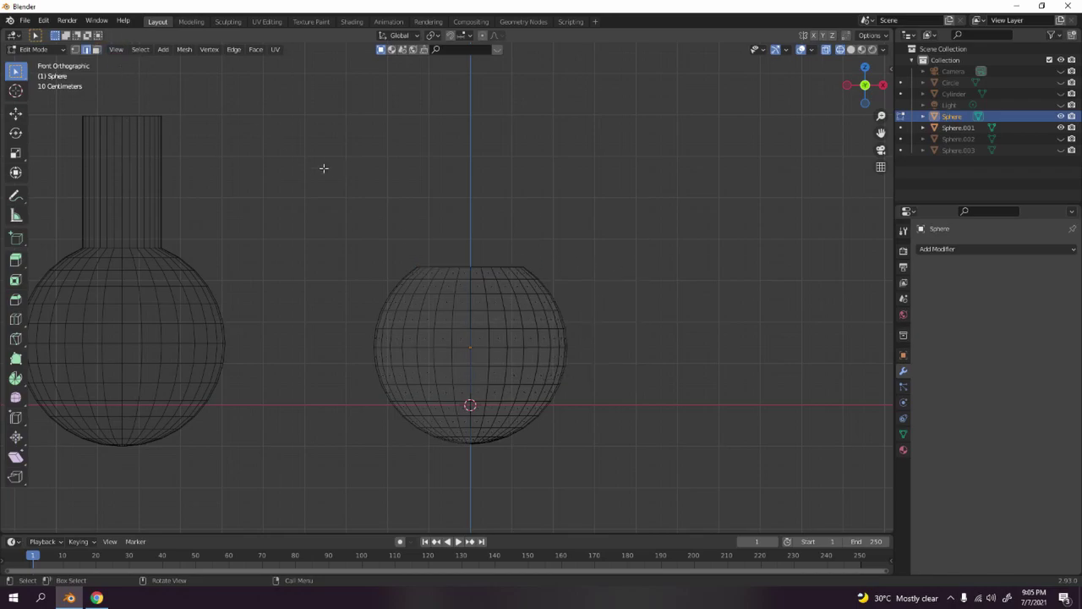
alt+click(499, 269)
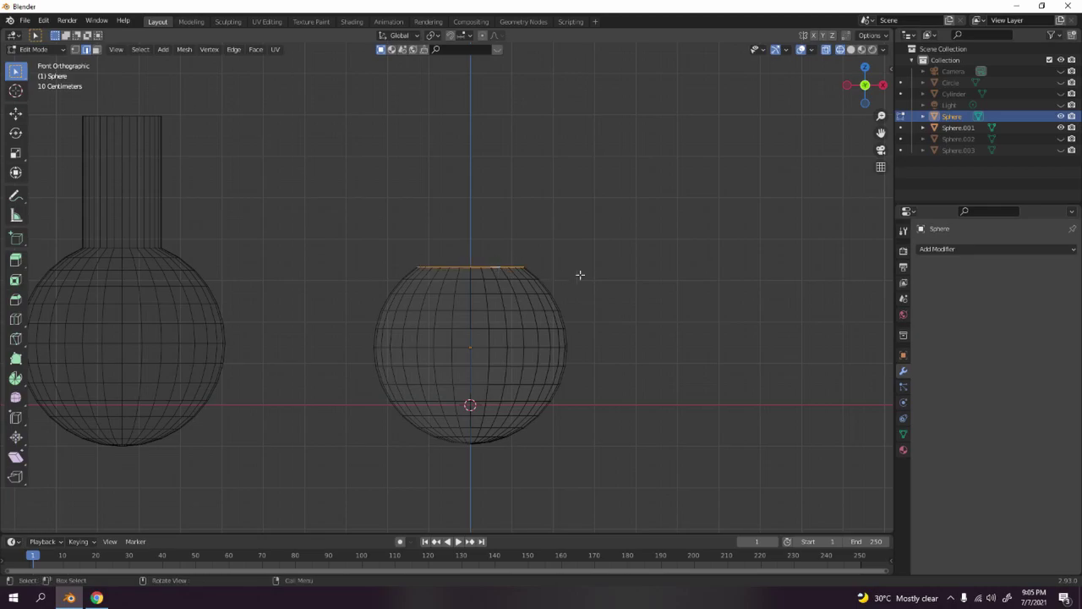
key(e)
key(z)
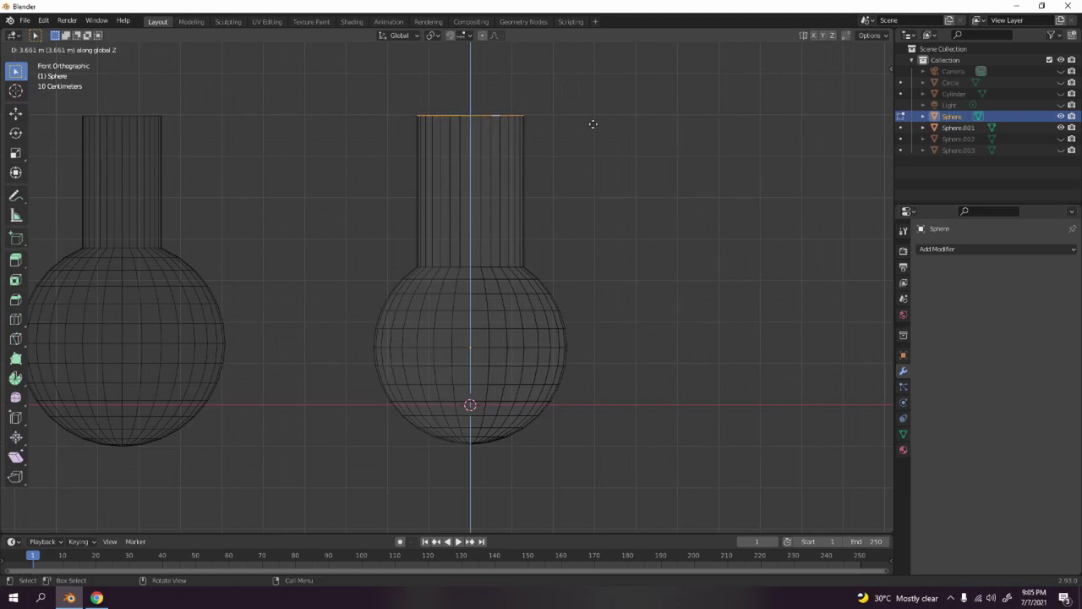
click(592, 124)
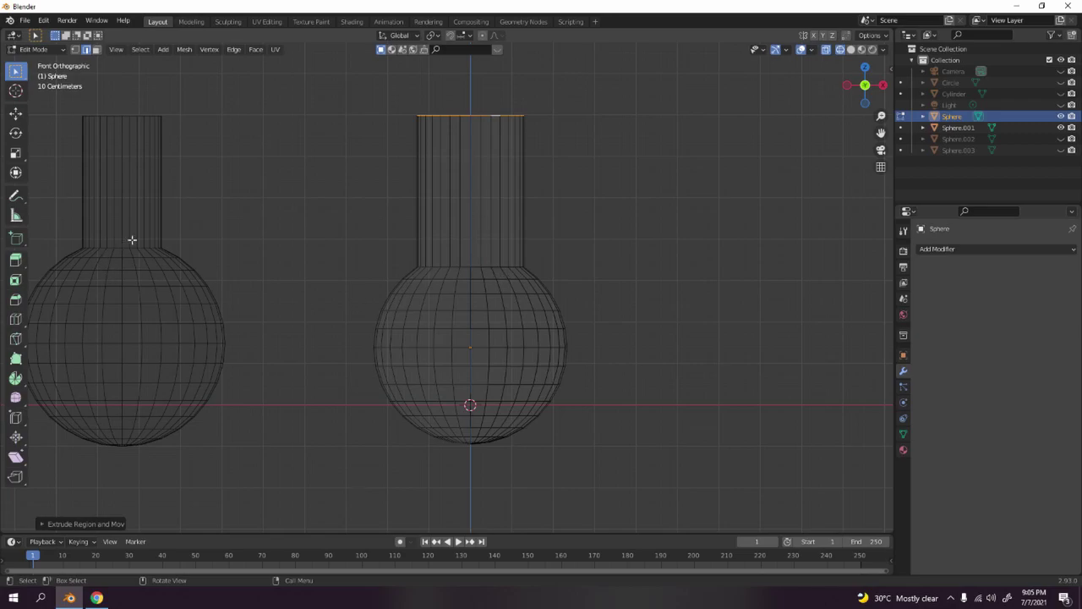
key(ctrl+z)
key(3)
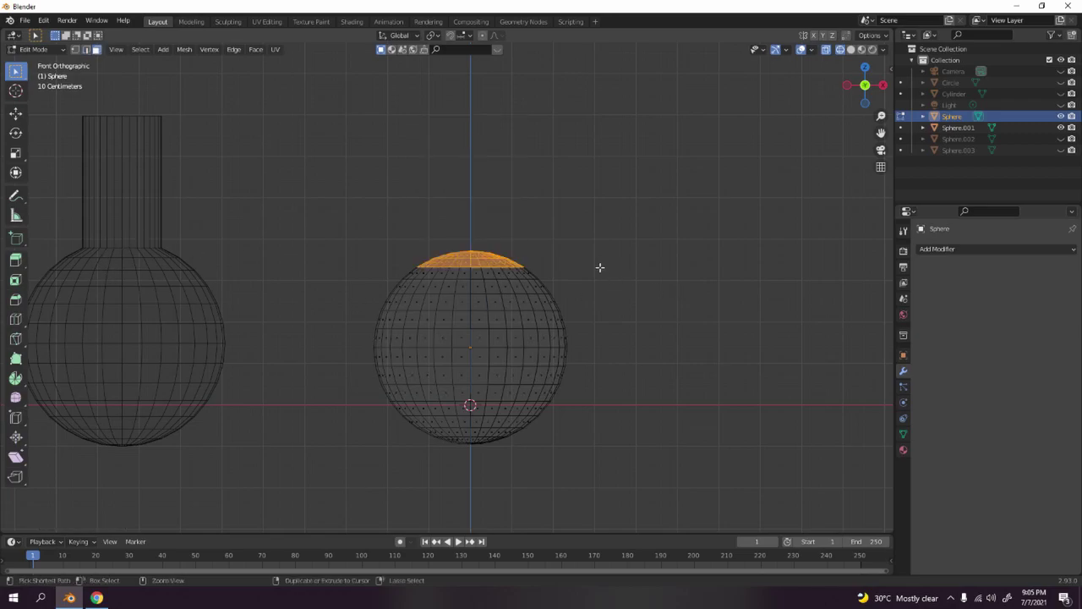
- Select only the faces of a narrower cap at the top of the sphere and delete them
drag(381, 153, 589, 259)
scroll(456, 208, up, 2)
drag(391, 158, 545, 245)
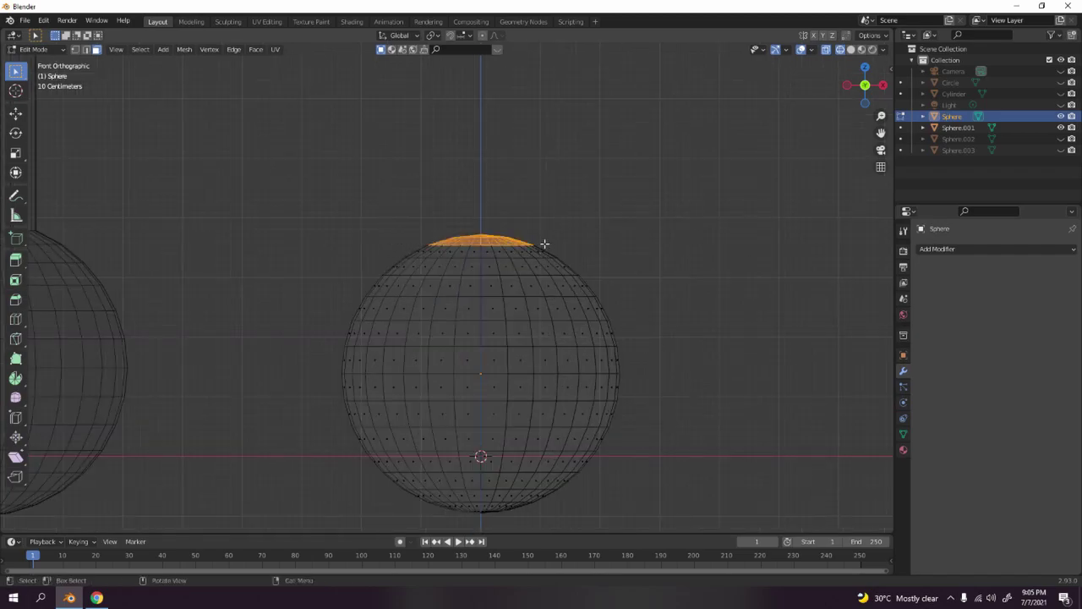
key(x)
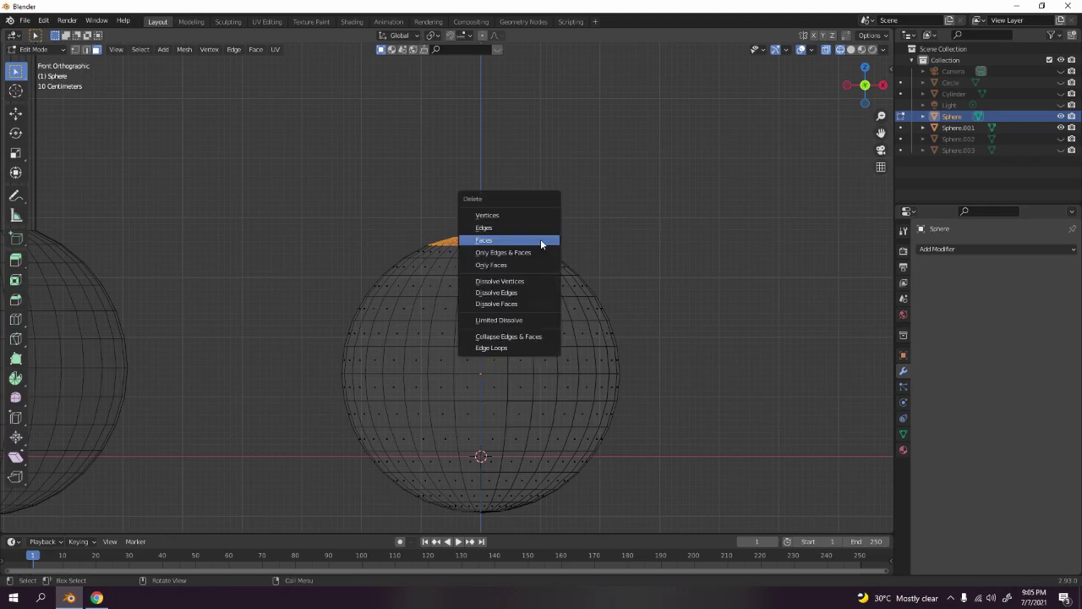
click(541, 241)
scroll(476, 262, down, 5)
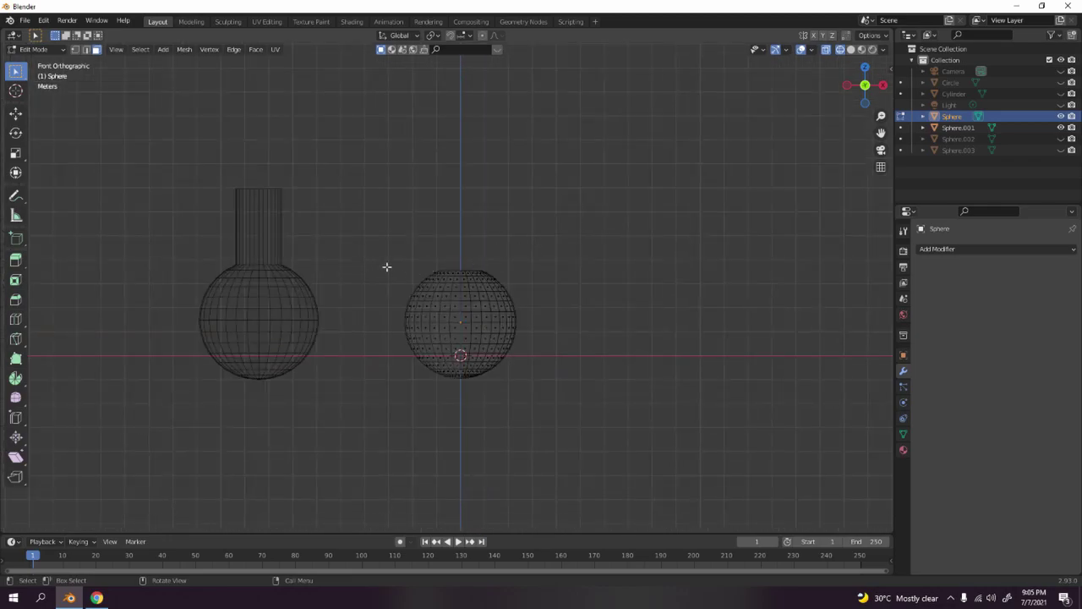
- Extrude the opening's edge loop up along Z into a neck reaching about the height of the reference flask's neck
key(2)
scroll(491, 275, up, 5)
alt+click(491, 249)
scroll(499, 253, down, 5)
key(e)
key(z)
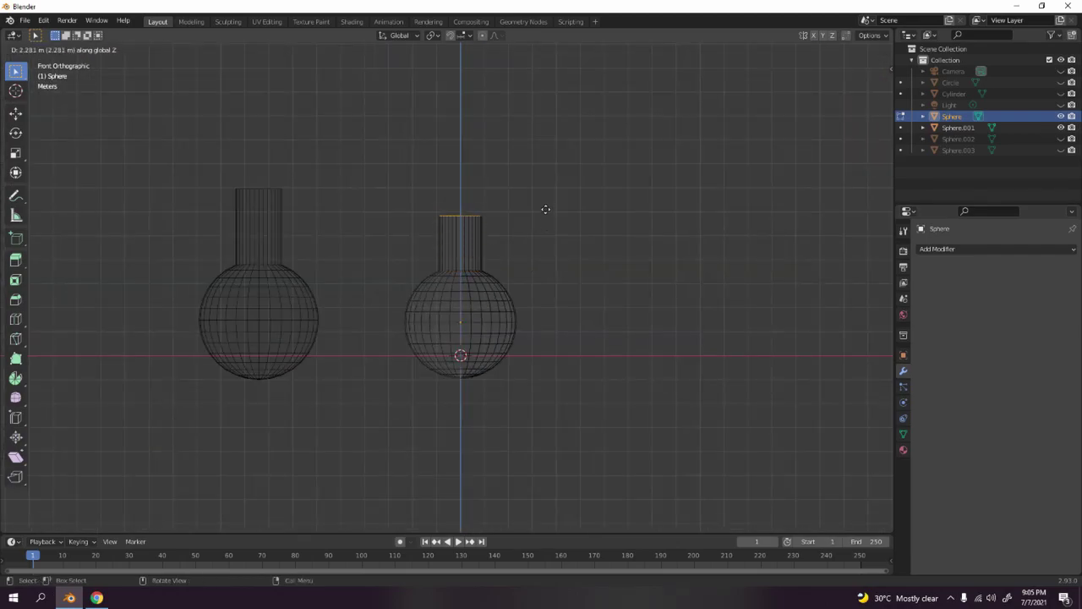
click(546, 183)
- Return to object mode with solid shading and compare the new flask with the reference flask in perspective
scroll(561, 266, down, 4)
key(Tab)
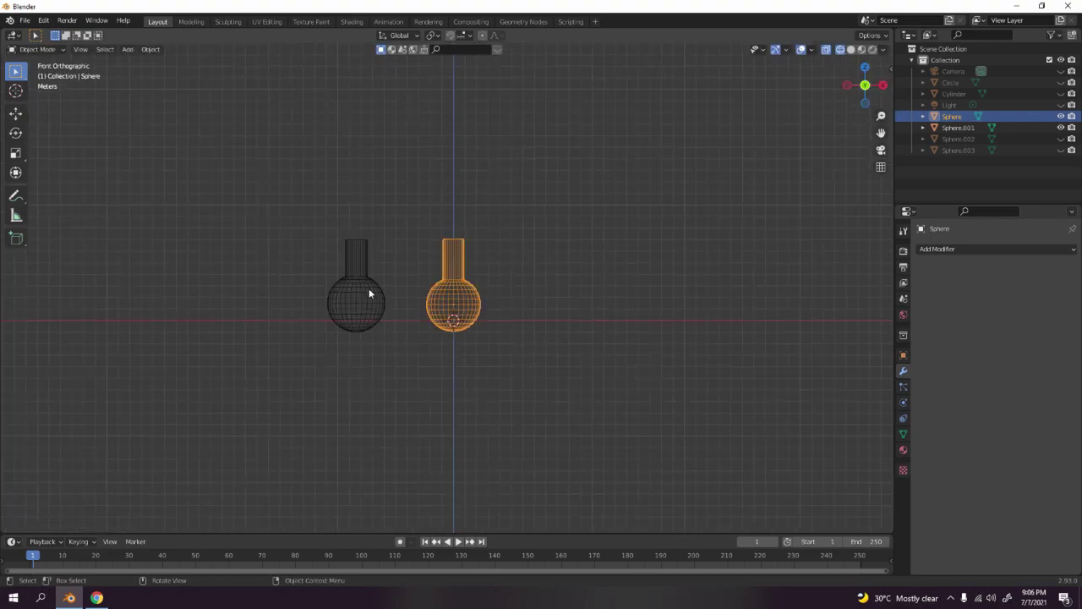
scroll(228, 280, up, 4)
key(Tab)
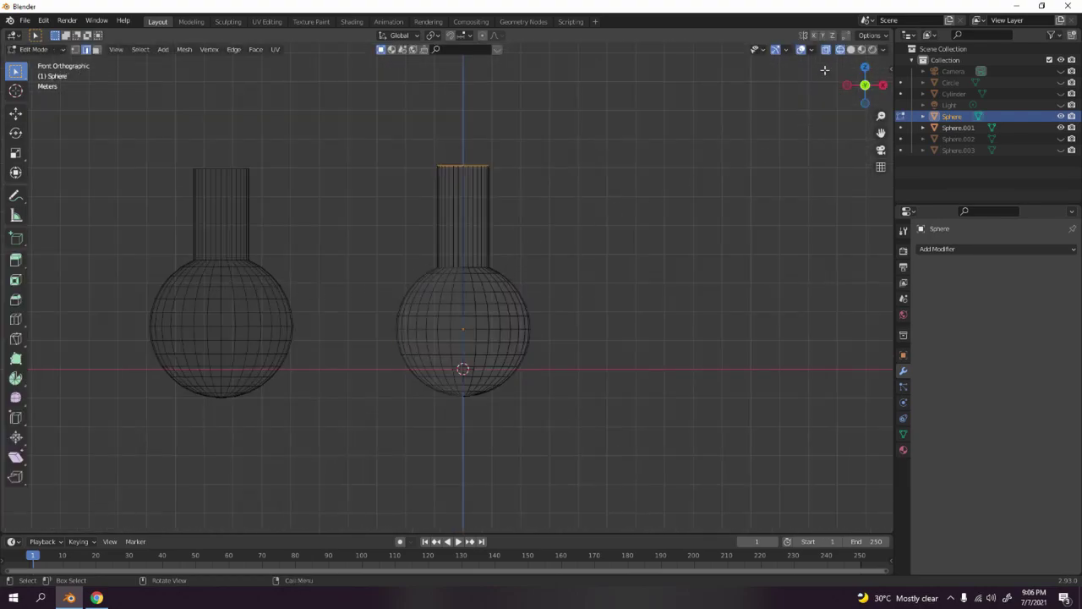
click(851, 49)
scroll(473, 217, down, 3)
key(Tab)
mouse_move(473, 217)
middle_down()
mouse_move(626, 285)
mouse_move(610, 230)
mouse_move(500, 254)
mouse_move(623, 249)
mouse_move(611, 272)
mouse_move(511, 274)
mouse_move(553, 274)
middle_up()
click(626, 285)
scroll(635, 262, up, 5)
scroll(610, 271, down, 3)
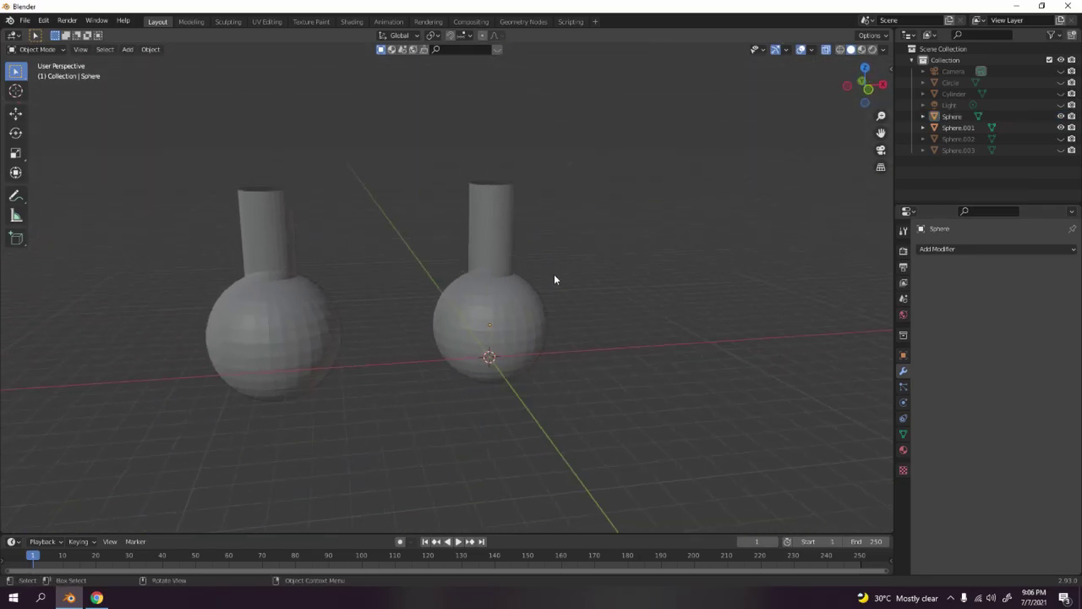
scroll(556, 277, down, 3)
click(485, 309)
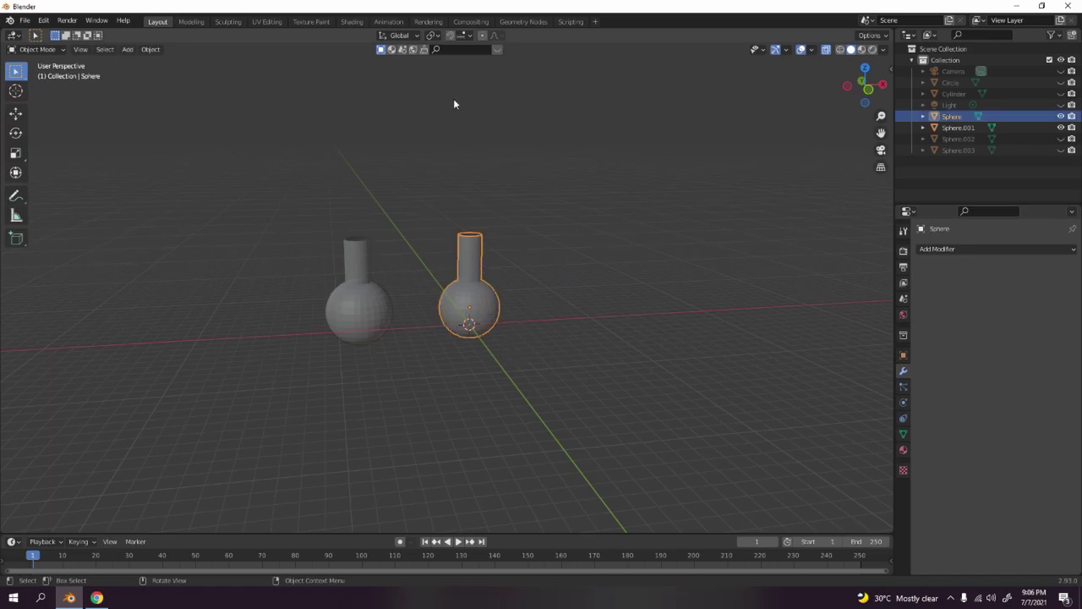
scroll(572, 305, up, 4)
scroll(572, 305, down, 3)
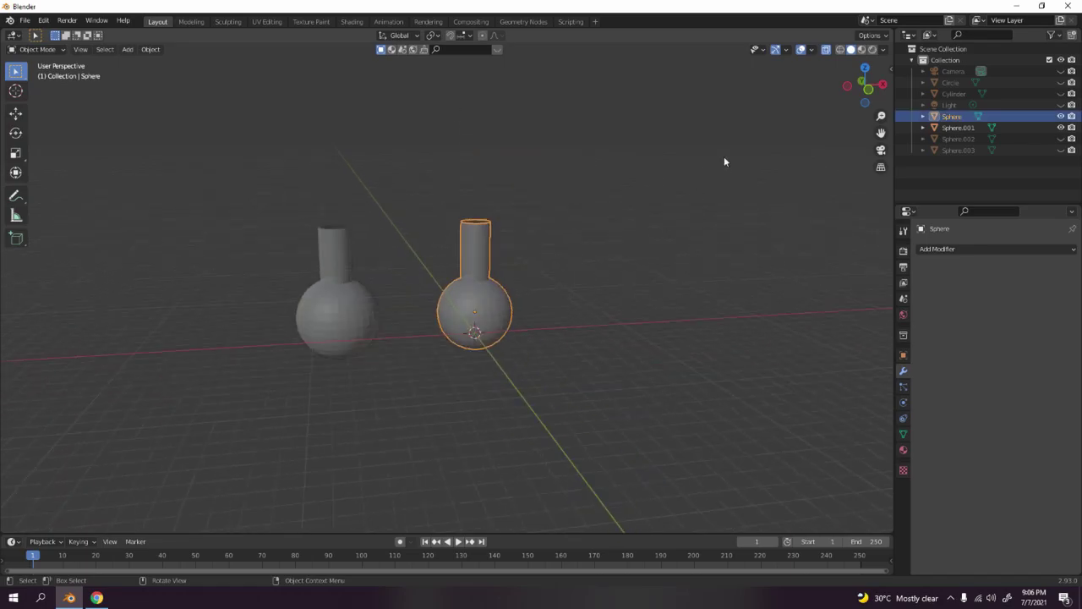
- Turn off X-ray, then select both round flasks and delete them
click(825, 49)
key(Tab)
key(Tab)
drag(260, 167, 606, 364)
key(Delete)
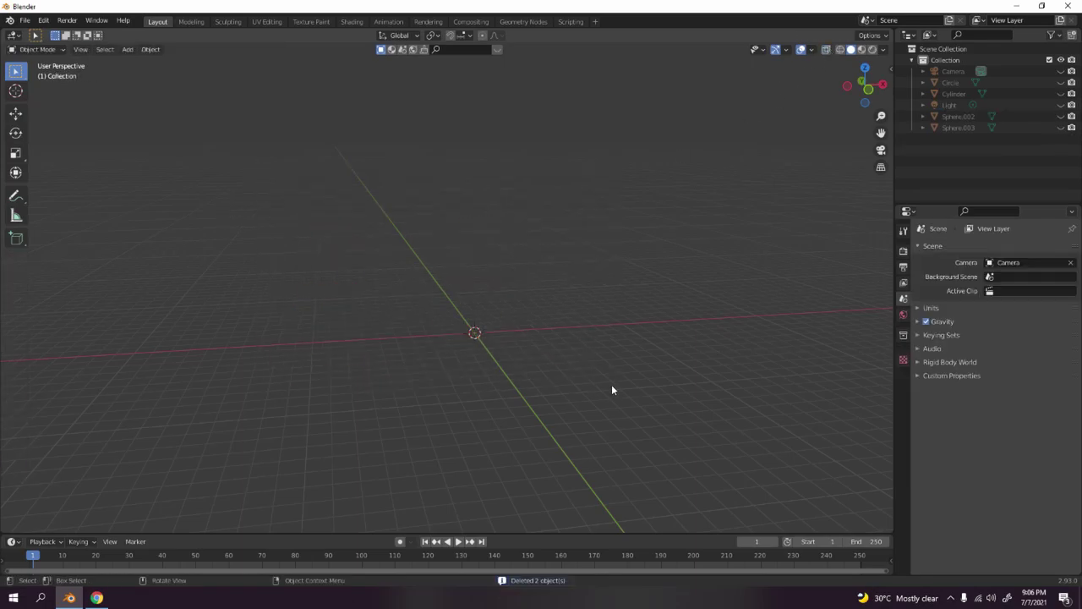
- Check the hidden objects Sphere.003, Sphere.002 and Light one by one, and leave the flask Sphere.002 unhidden
click(1061, 127)
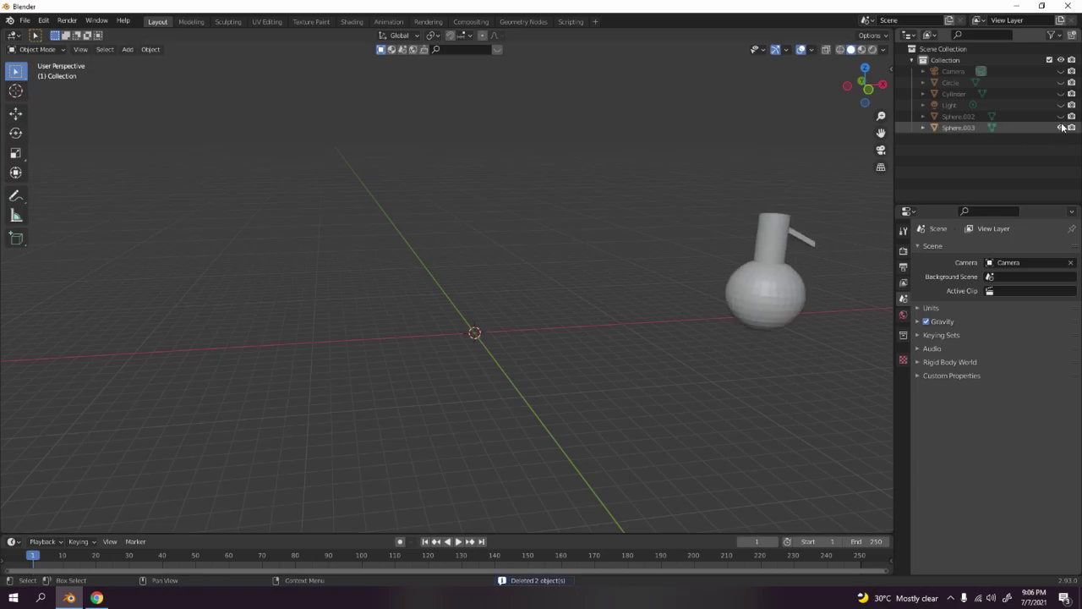
click(1062, 128)
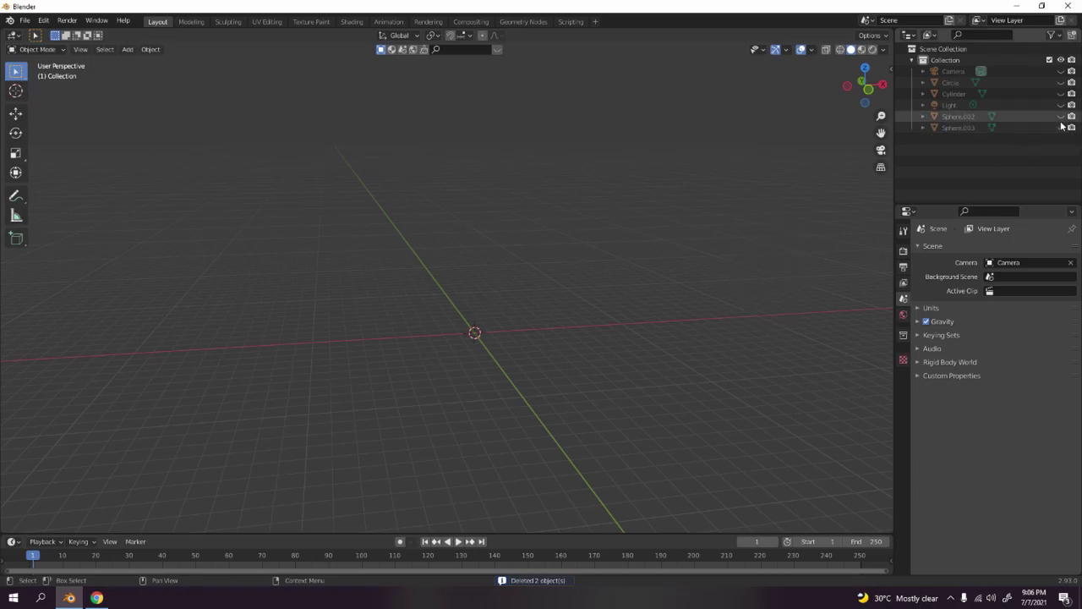
click(1061, 116)
click(1061, 116)
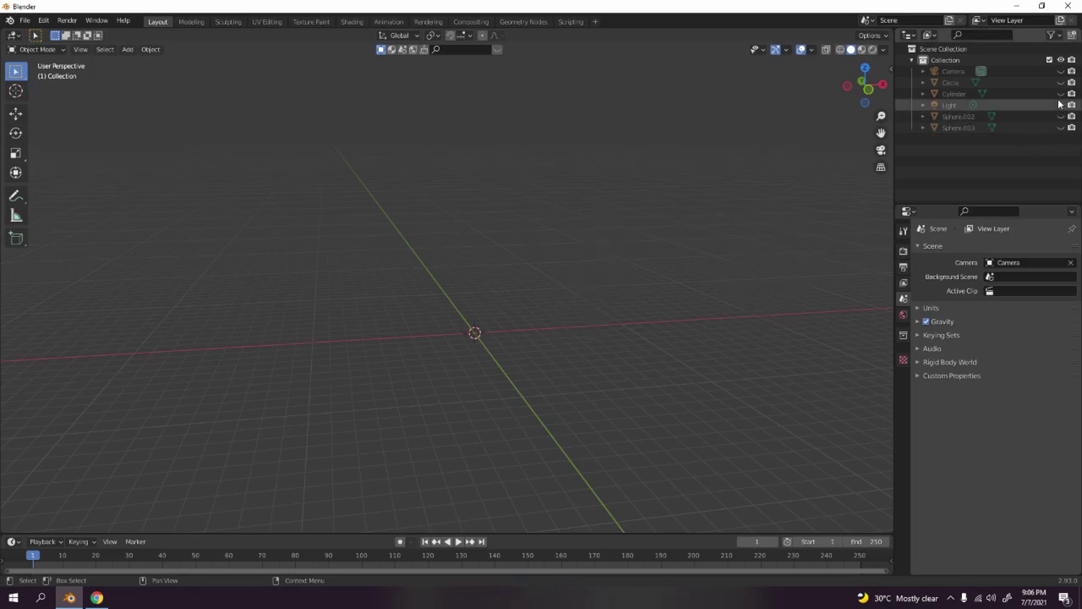
click(1061, 105)
click(1061, 105)
click(1061, 115)
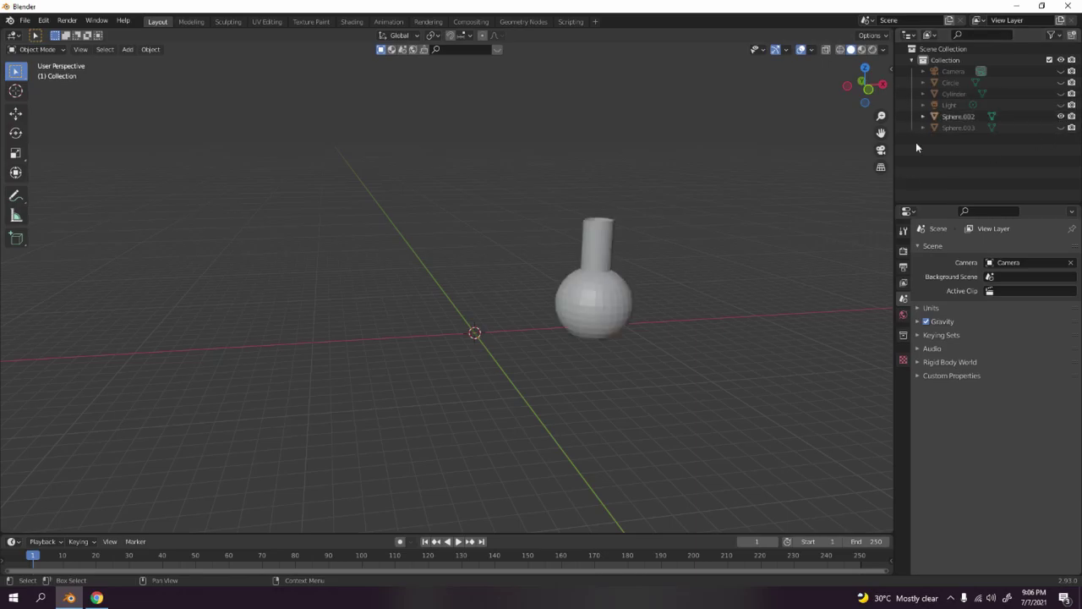
- Check the hidden object Circle, hide it again and unhide the beaker Cylinder
click(1062, 82)
click(1061, 82)
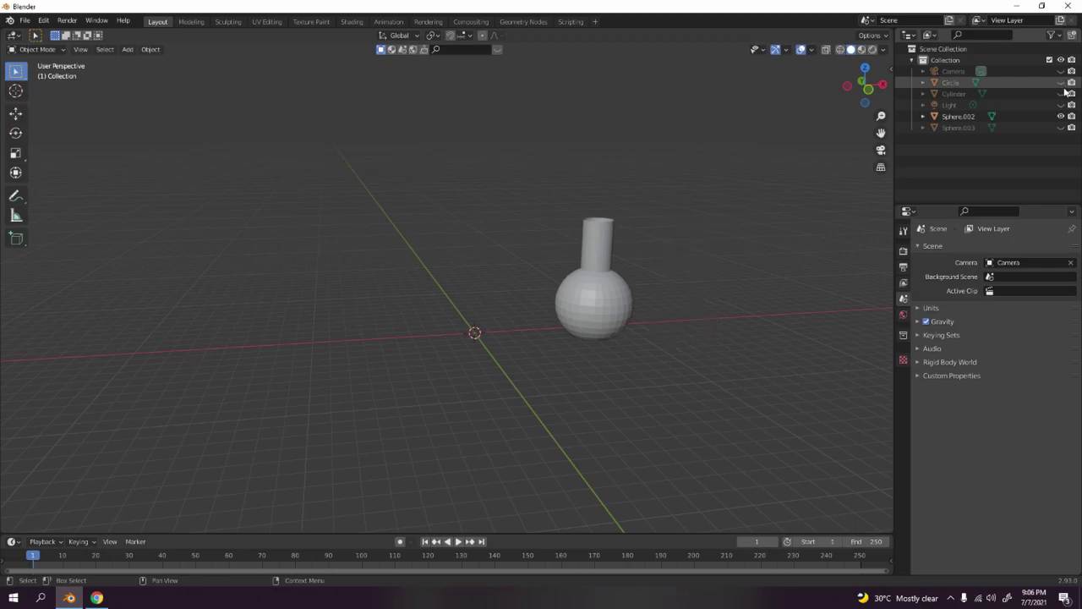
click(1062, 93)
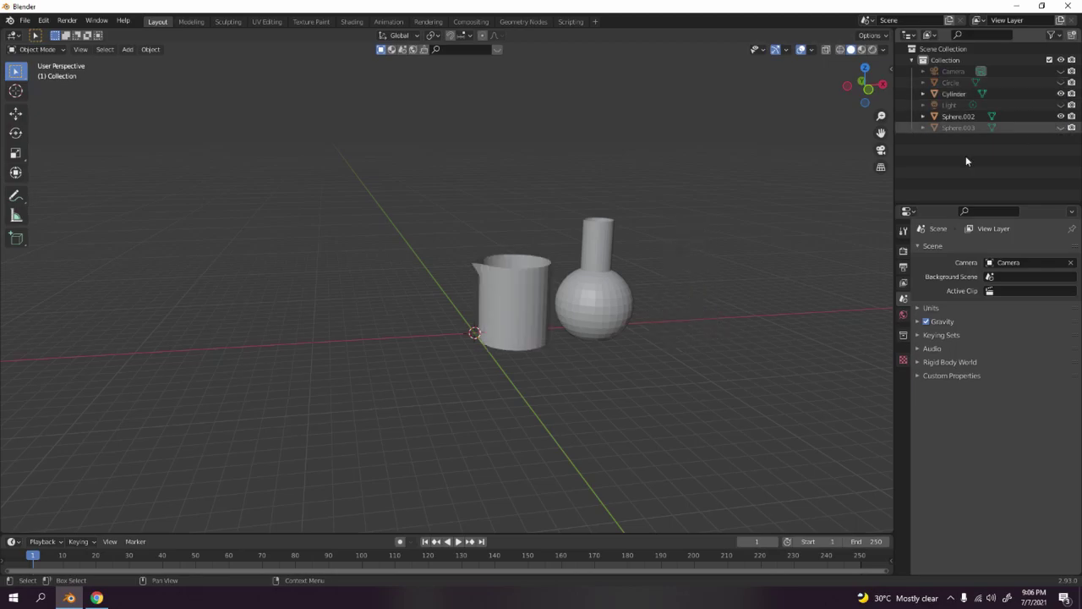
- Move the flask Sphere.002 along X to the other side of the beaker, and hide the beaker Cylinder
scroll(657, 225, up, 3)
middle_drag(657, 225, 592, 339)
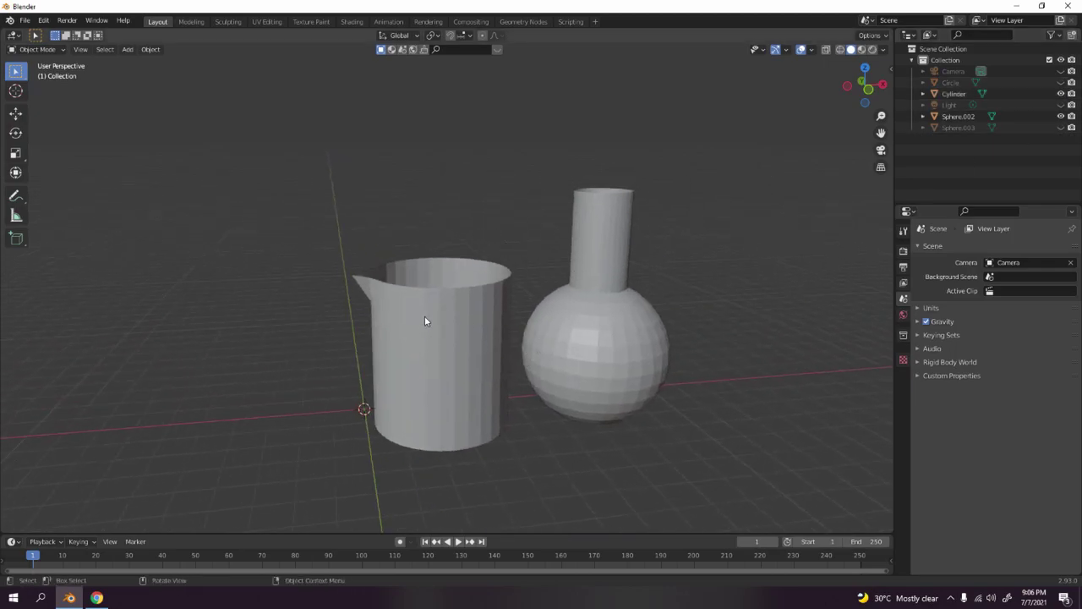
click(602, 349)
key(g)
key(x)
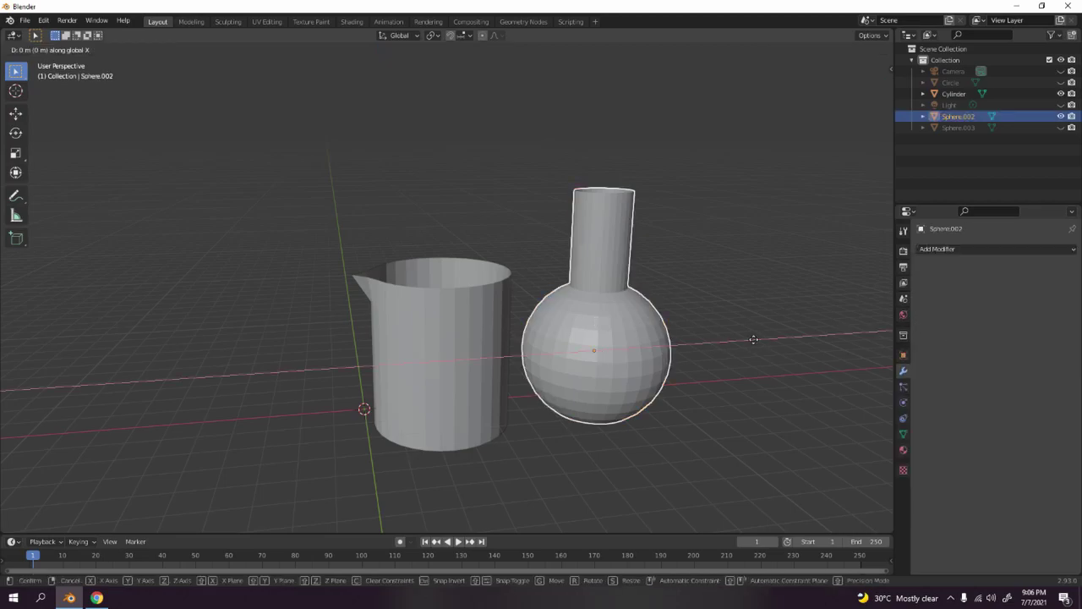
click(418, 339)
click(470, 332)
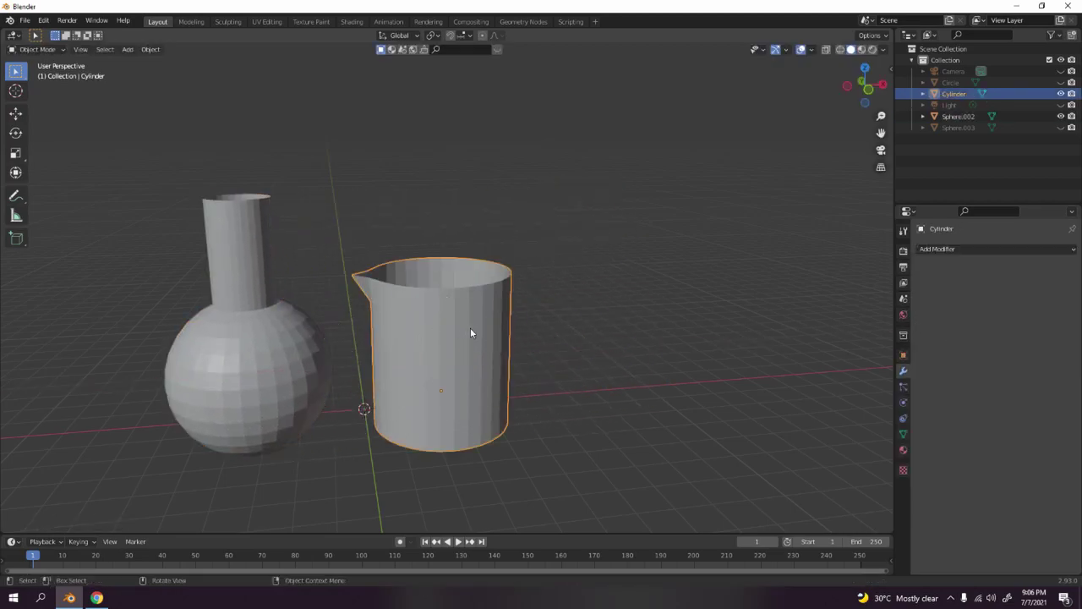
key(h)
- Examine the flask's base and overall shape from below, in perspective and in front view
middle_drag(206, 375, 295, 266)
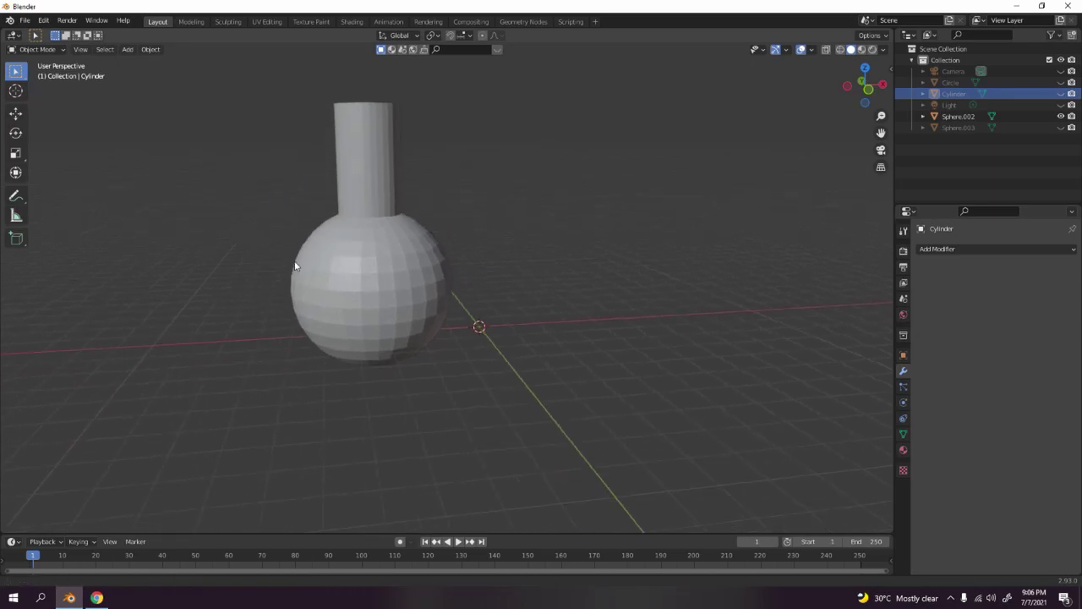
key(KP_1)
scroll(302, 261, up, 5)
shift+middle_drag(301, 262, 392, 265)
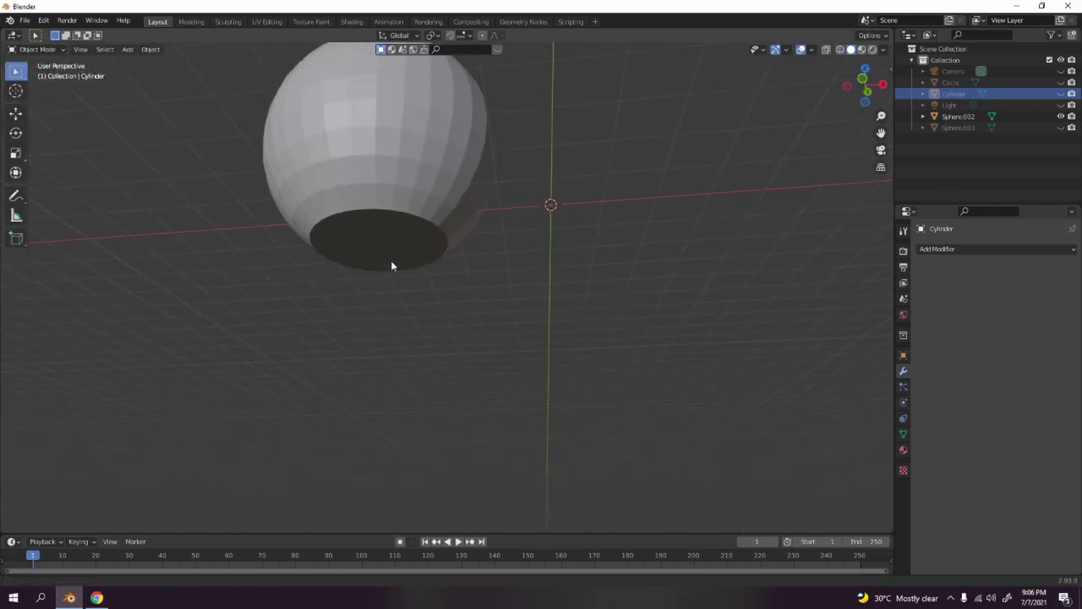
key(KP_1)
scroll(389, 262, down, 2)
shift+middle_drag(386, 263, 454, 393)
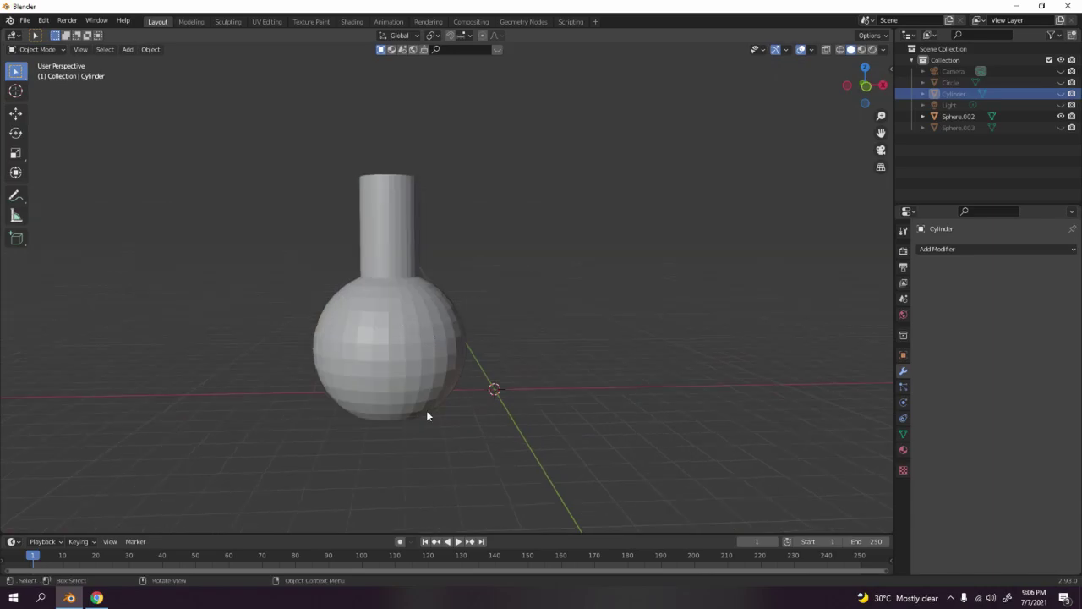
scroll(444, 357, up, 3)
shift+middle_drag(444, 356, 531, 354)
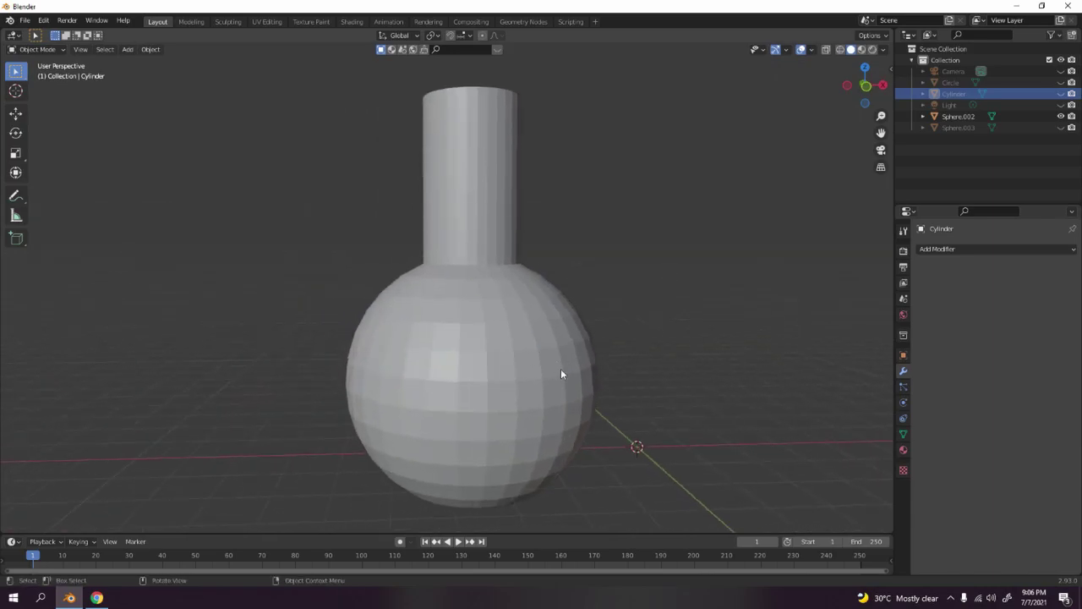
key(KP_1)
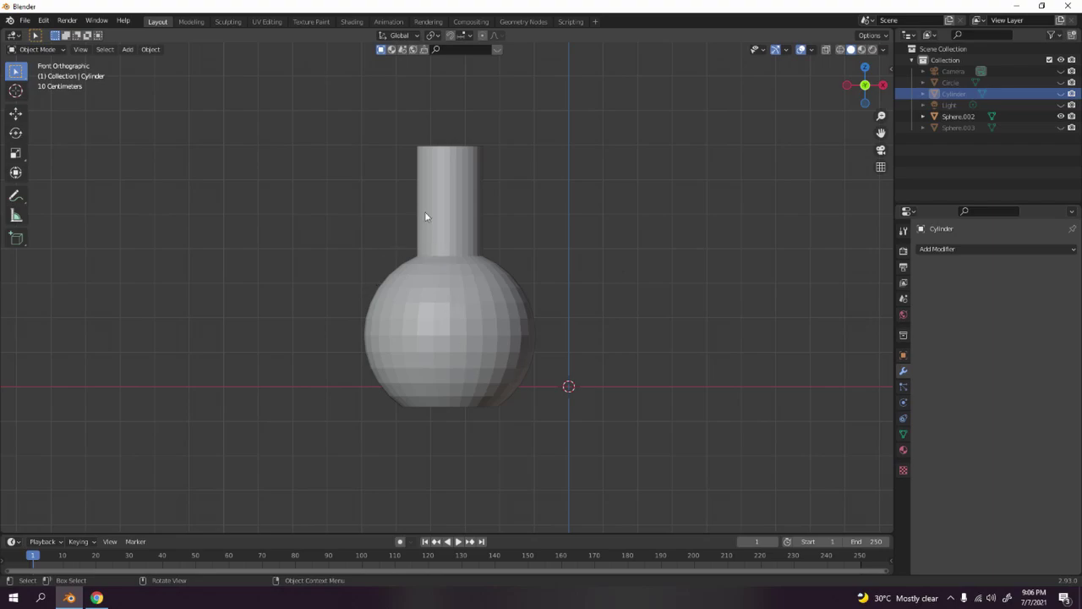
shift+middle_drag(505, 414, 500, 385)
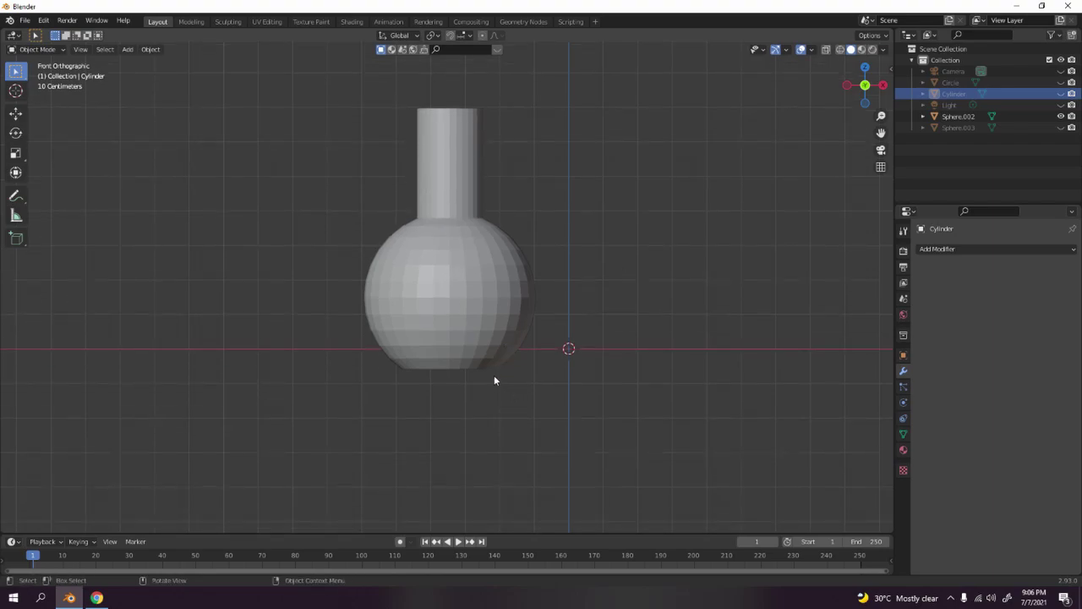
key(b)
key(Escape)
drag(355, 352, 557, 436)
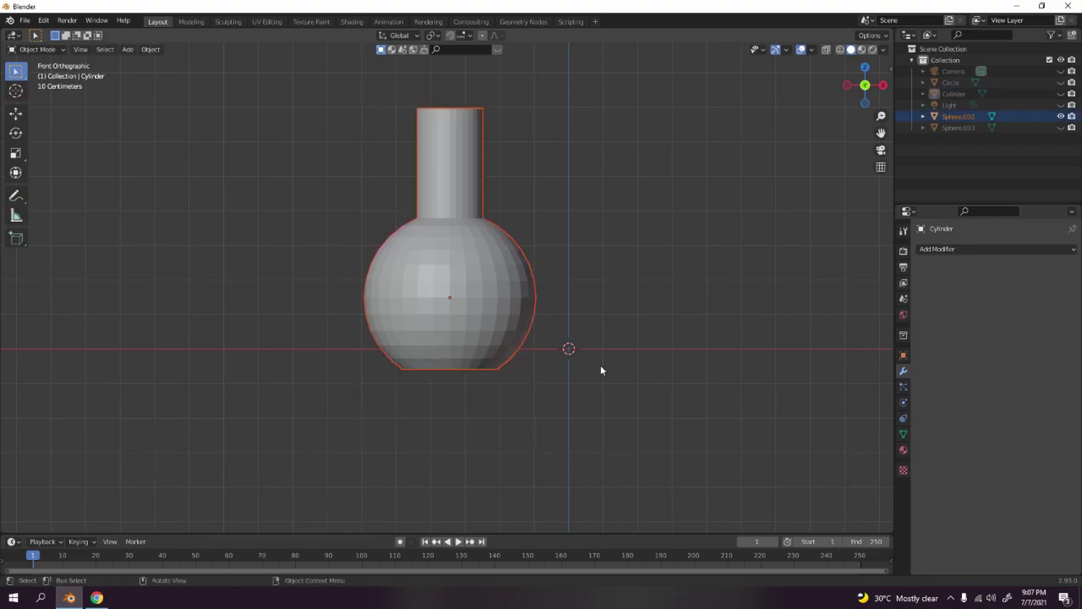
click(395, 393)
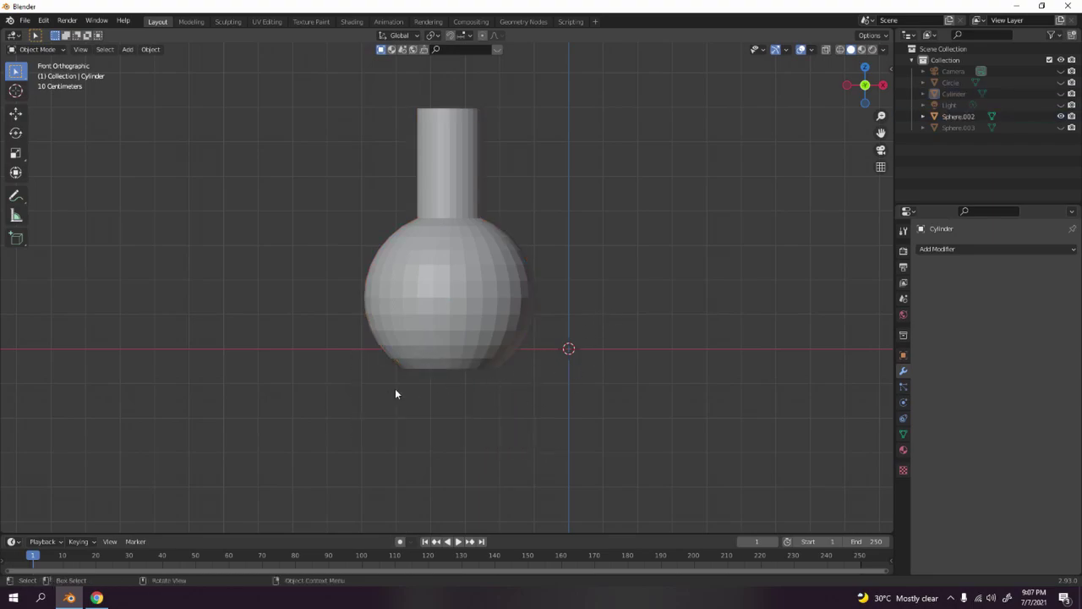
- In edit mode with X-ray wireframe display, select the lowest ring of faces of the flask's bulb and delete them
click(505, 269)
key(Tab)
drag(307, 352, 355, 377)
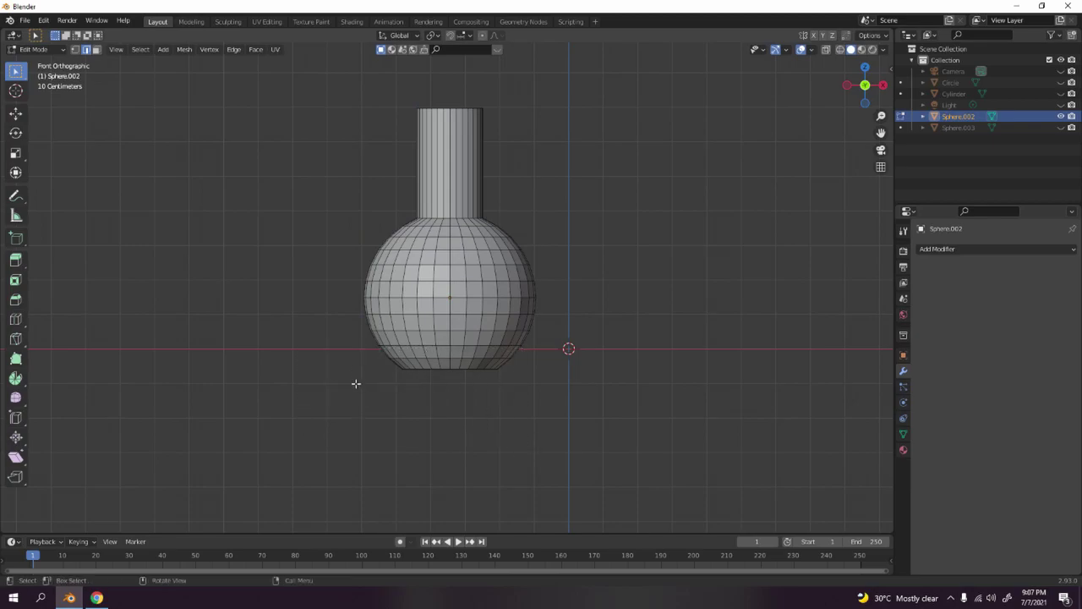
click(826, 49)
click(839, 49)
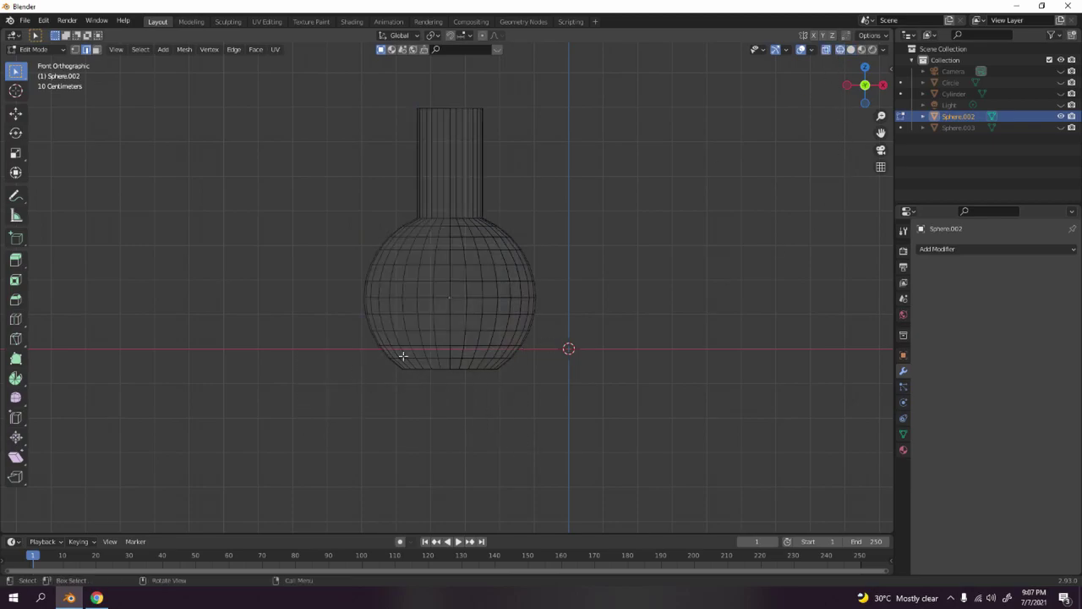
drag(453, 365, 553, 423)
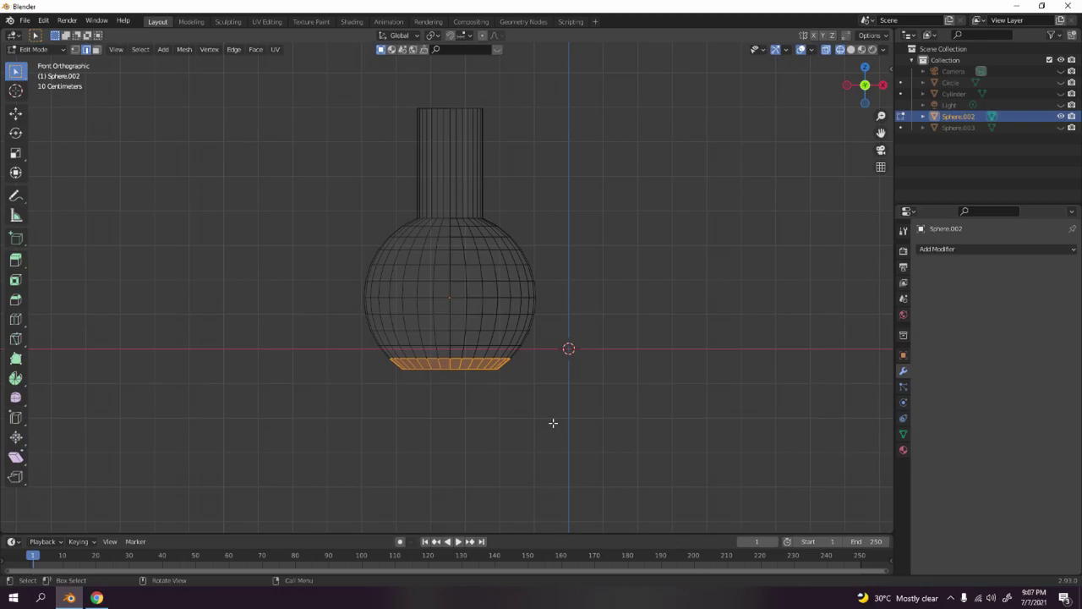
key(x)
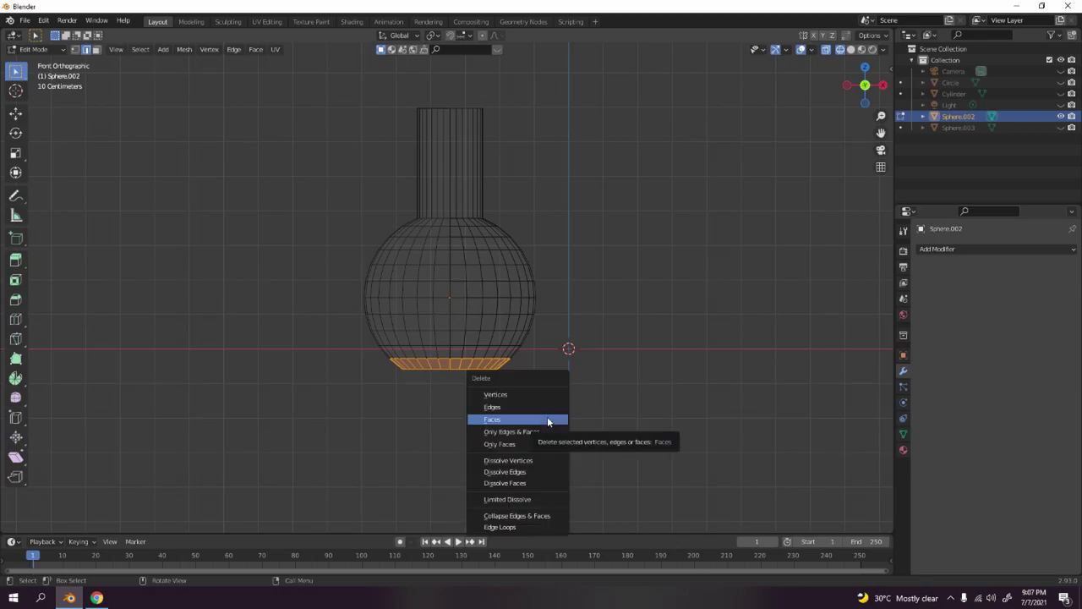
click(547, 420)
- Fill the open edge loop at the flask's bottom with a flat face and return to object mode
middle_drag(468, 367, 478, 307)
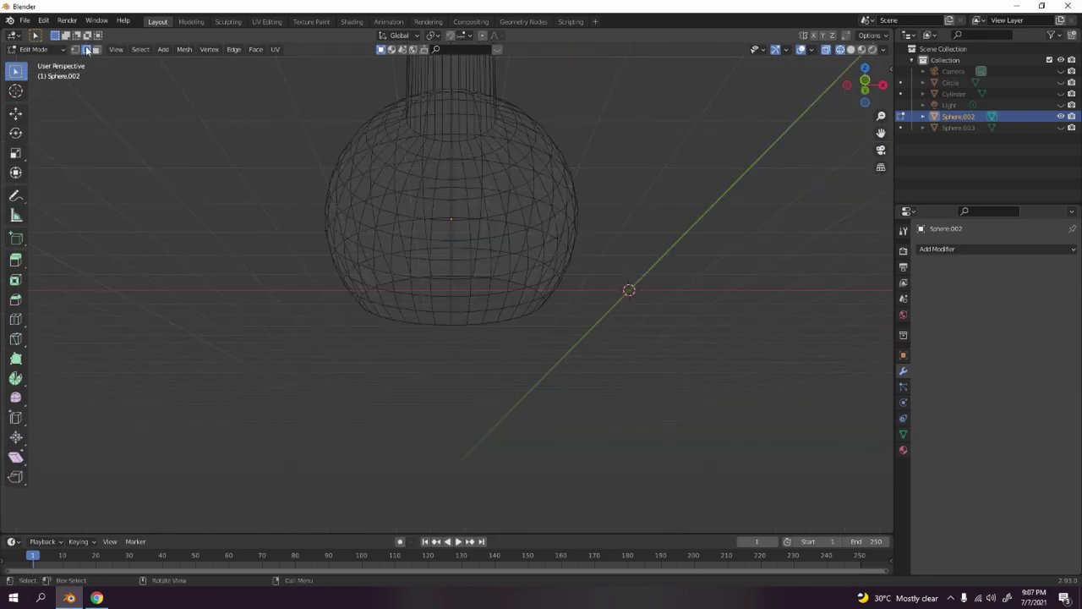
alt+click(460, 276)
alt+click(463, 282)
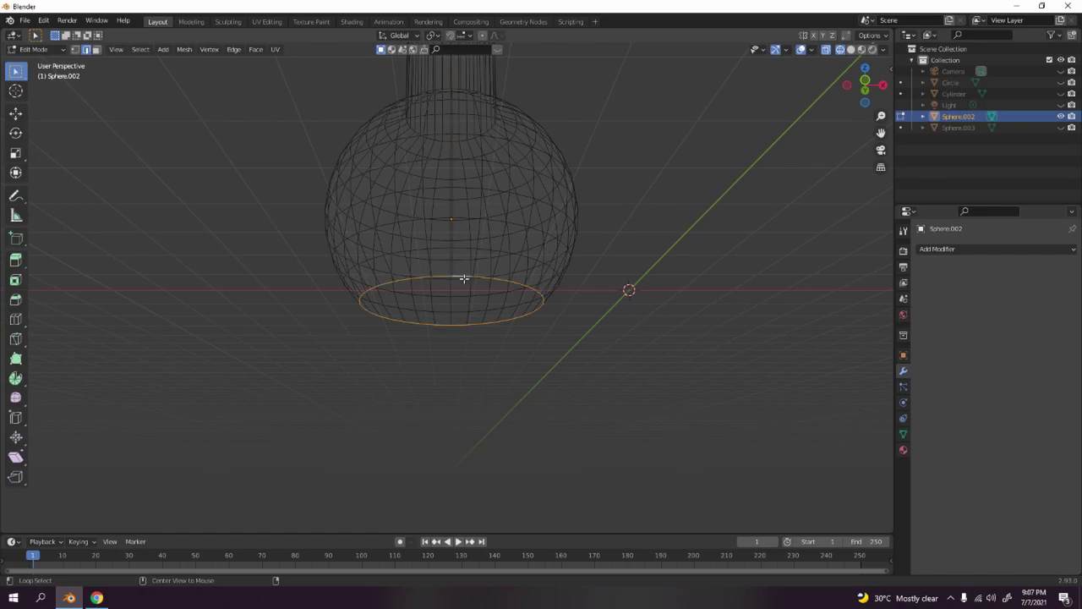
key(KP_1)
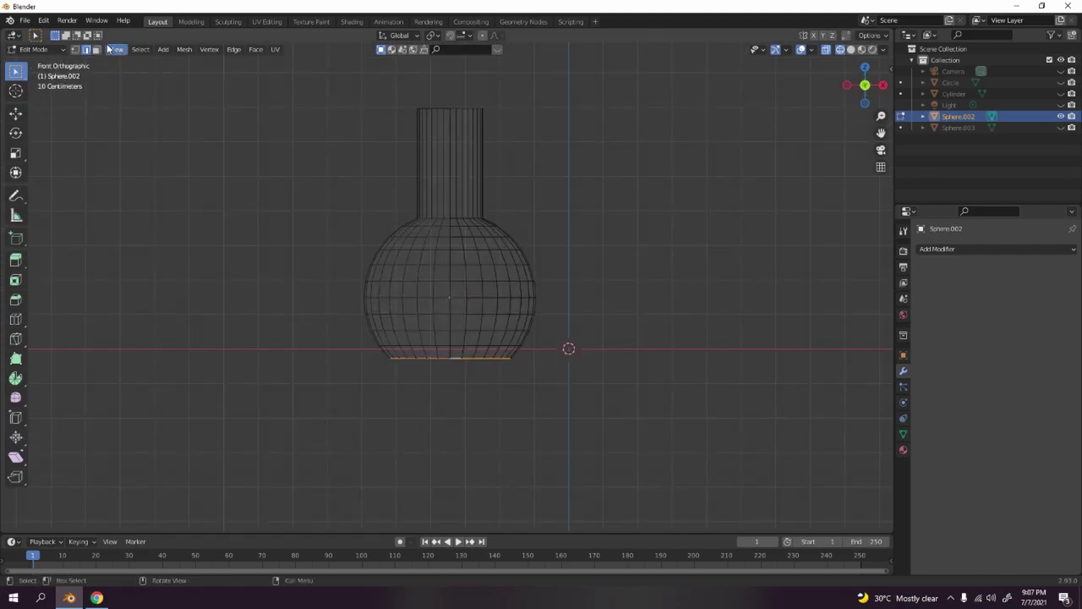
middle_drag(432, 420, 455, 350)
middle_drag(657, 141, 488, 336)
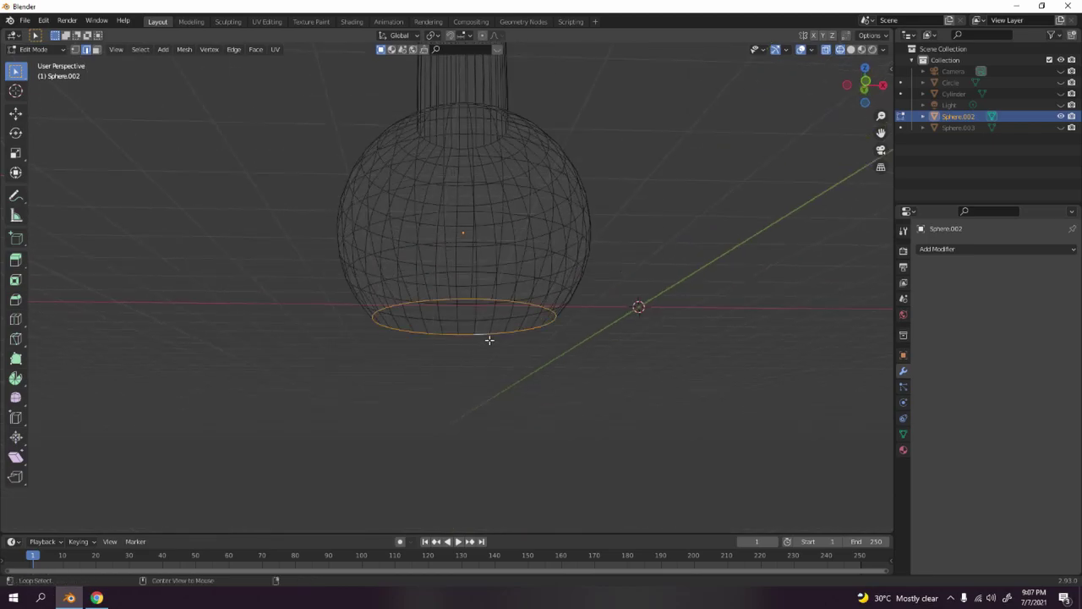
click(489, 361)
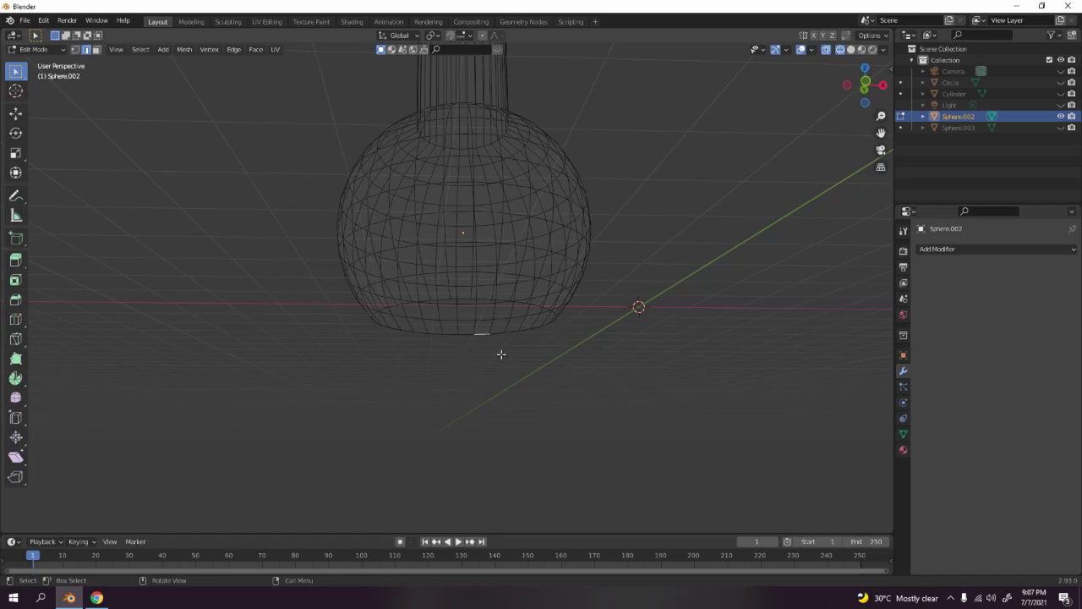
alt+click(483, 335)
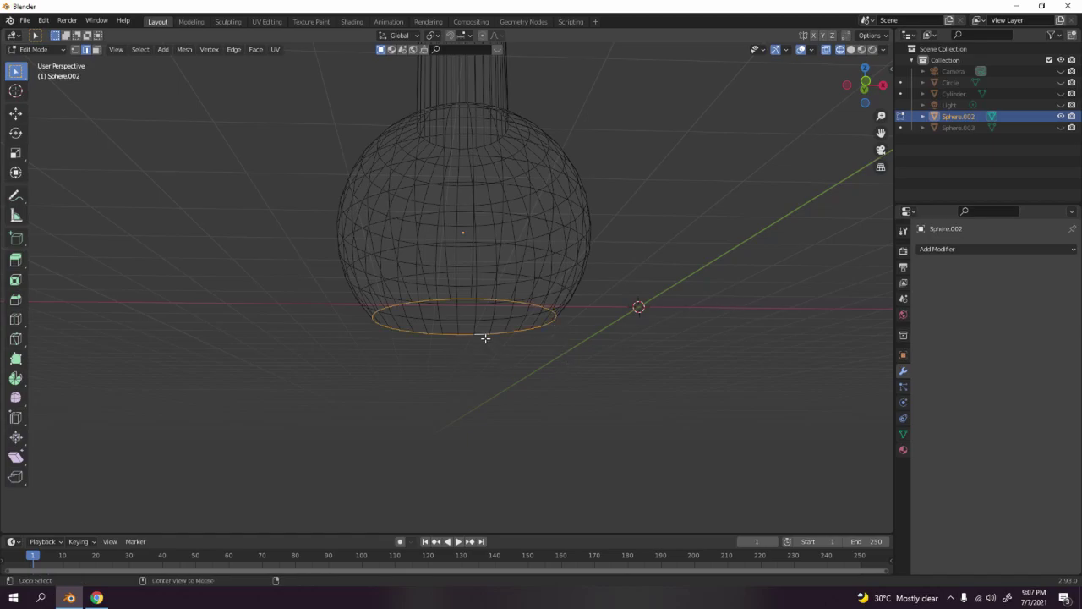
middle_drag(513, 372, 521, 372)
key(f)
key(Tab)
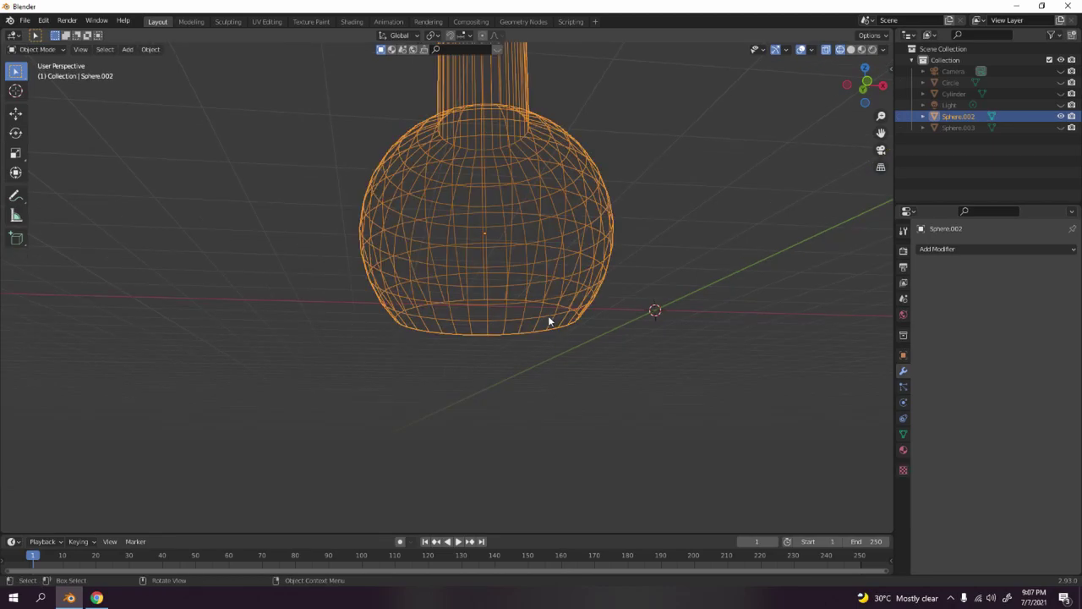
- Switch back to solid shading and inspect the flat-bottomed flask from below, from the front and in perspective
scroll(548, 315, down, 5)
click(851, 49)
click(491, 199)
mouse_move(491, 199)
middle_down()
mouse_move(518, 264)
mouse_move(712, 183)
middle_up()
scroll(507, 258, up, 4)
key(Tab)
key(Tab)
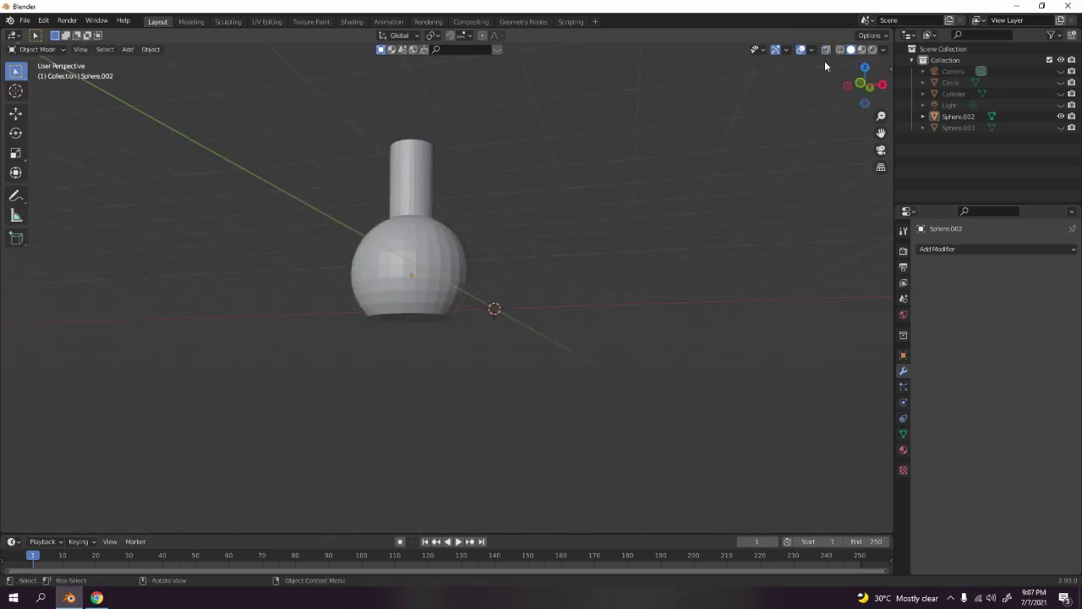
key(KP_1)
middle_drag(706, 208, 499, 221)
scroll(498, 221, down, 3)
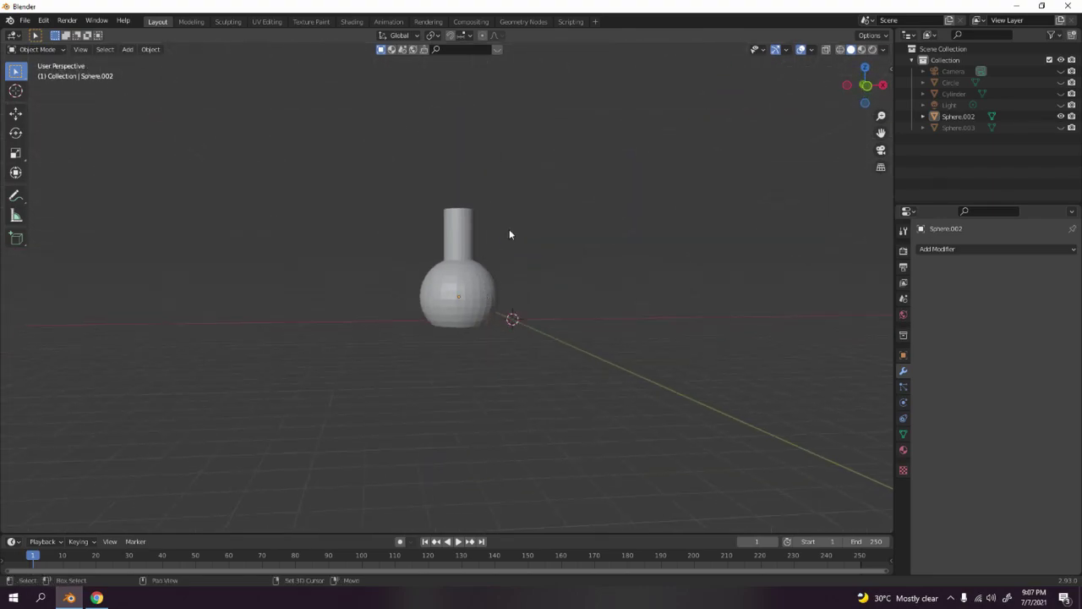
scroll(506, 225, up, 4)
- Delete the flat-bottomed flask and unhide the beaker Cylinder
click(463, 364)
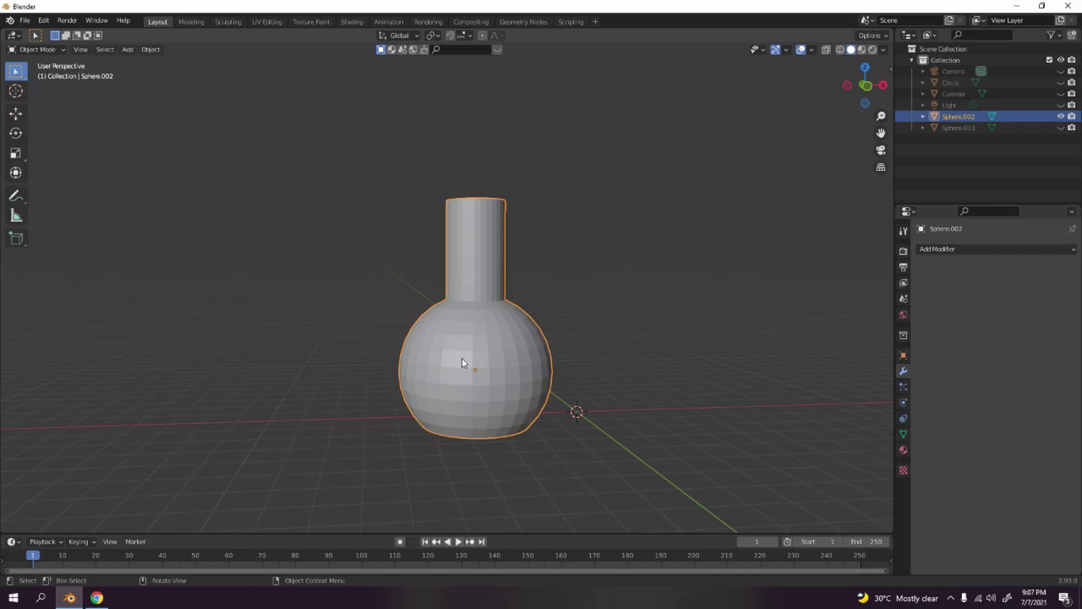
key(Delete)
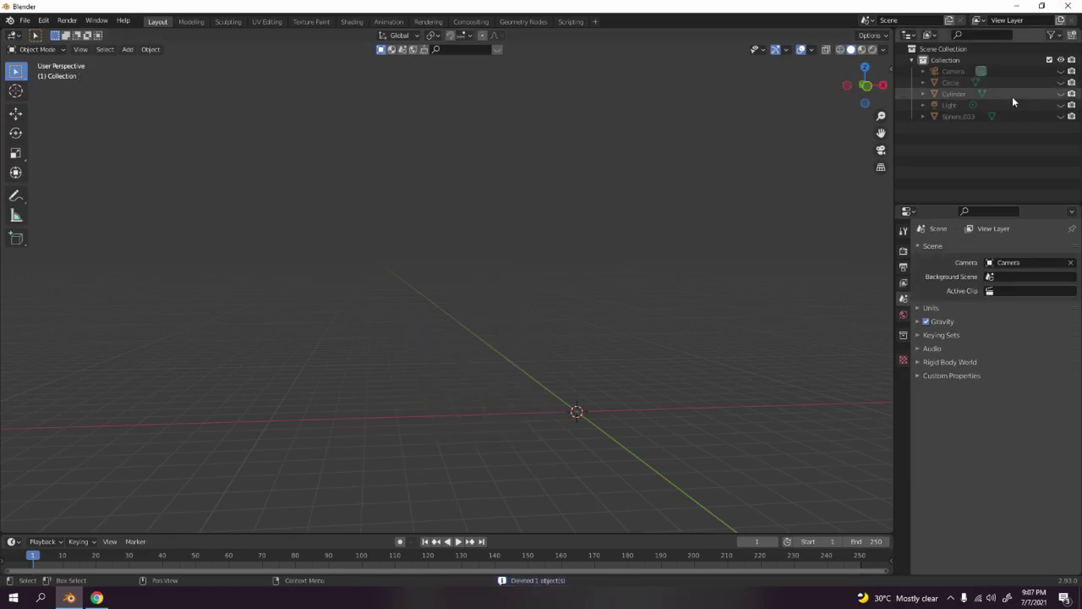
click(1062, 94)
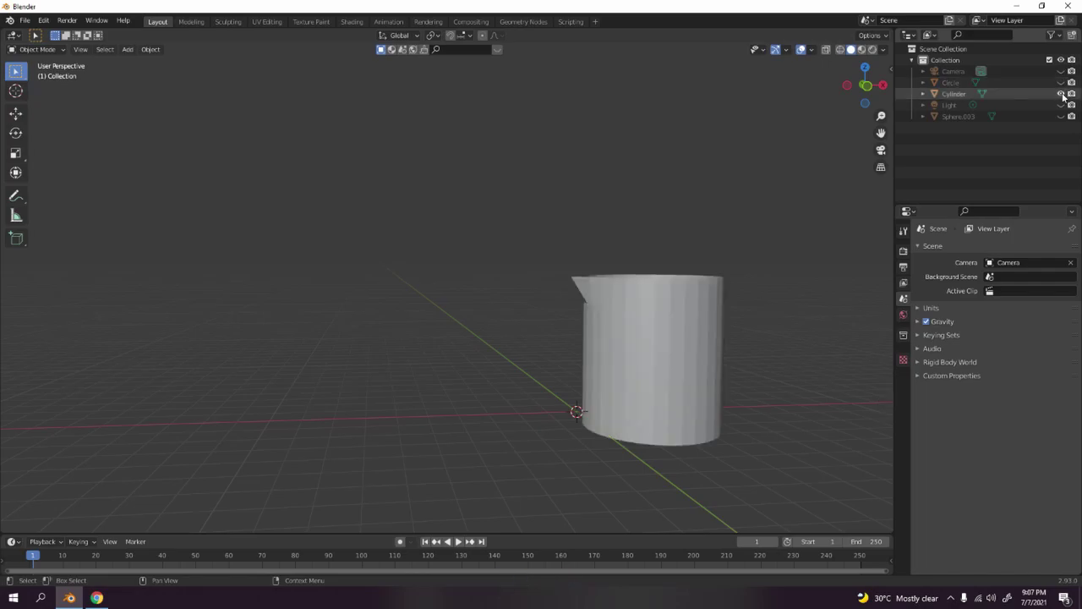
- Move the beaker along the X axis to the negative side of the origin
scroll(711, 218, down, 5)
scroll(592, 228, up, 5)
middle_drag(574, 240, 577, 423)
middle_drag(539, 352, 425, 330)
click(426, 328)
key(g)
key(x)
click(363, 366)
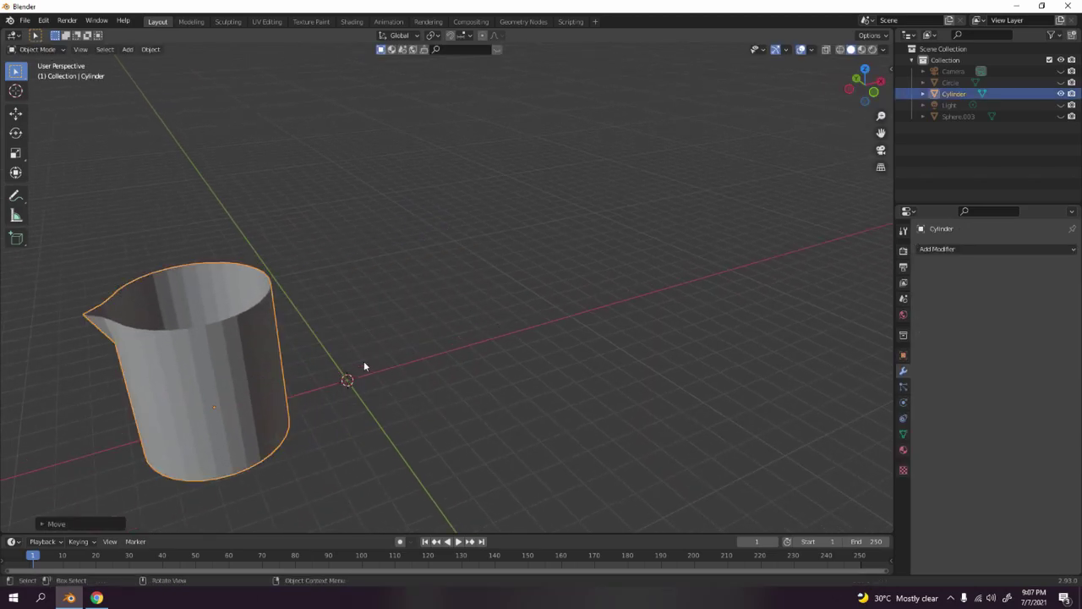
- Examine the beaker's body and spout from the front and the side, and check its mesh in edit mode
key(KP_1)
ctrl+scroll(414, 279, down, 3)
click(415, 230)
scroll(389, 230, up, 4)
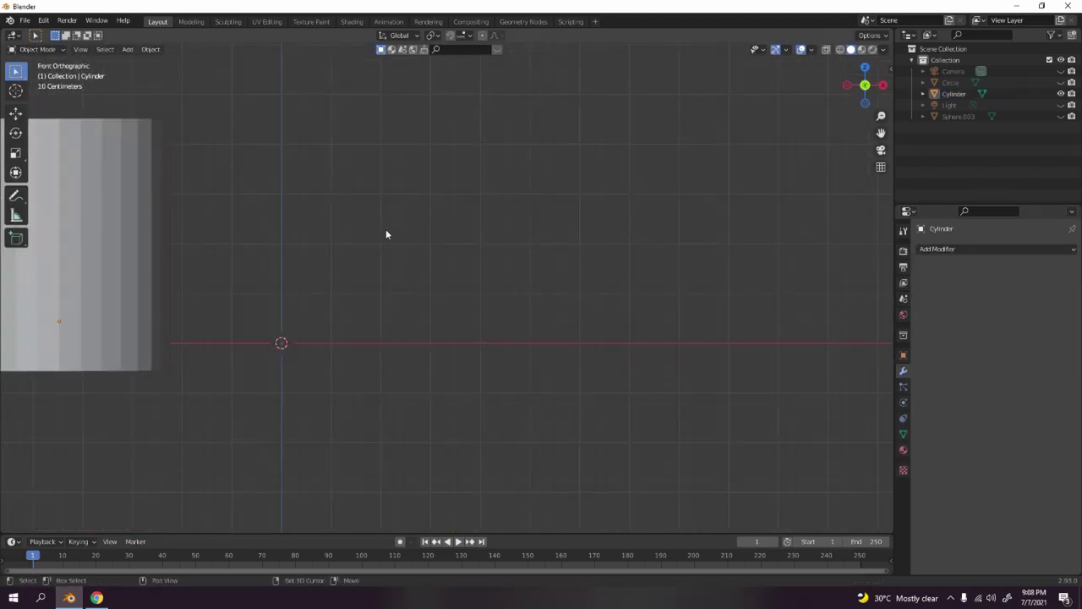
shift+middle_drag(387, 232, 503, 266)
middle_drag(297, 297, 567, 261)
scroll(568, 265, down, 3)
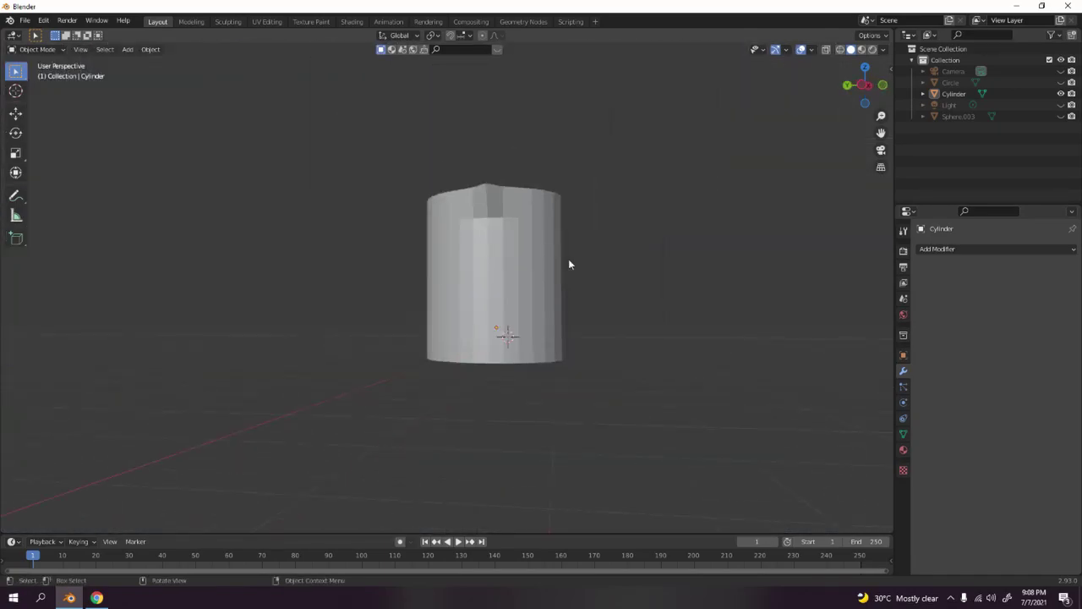
key(KP_1)
scroll(542, 268, up, 2)
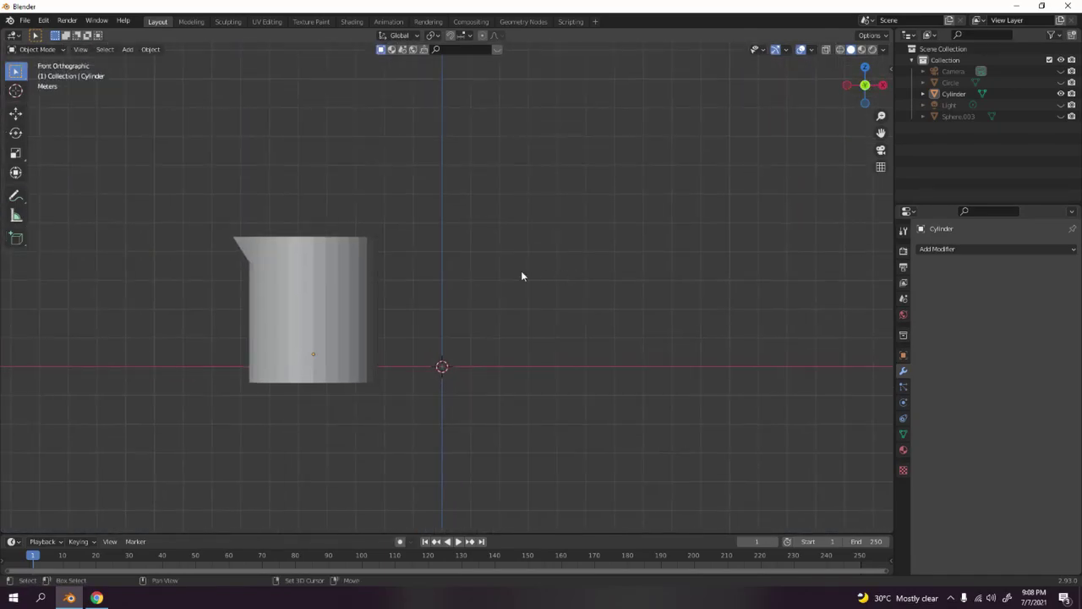
click(300, 292)
key(Tab)
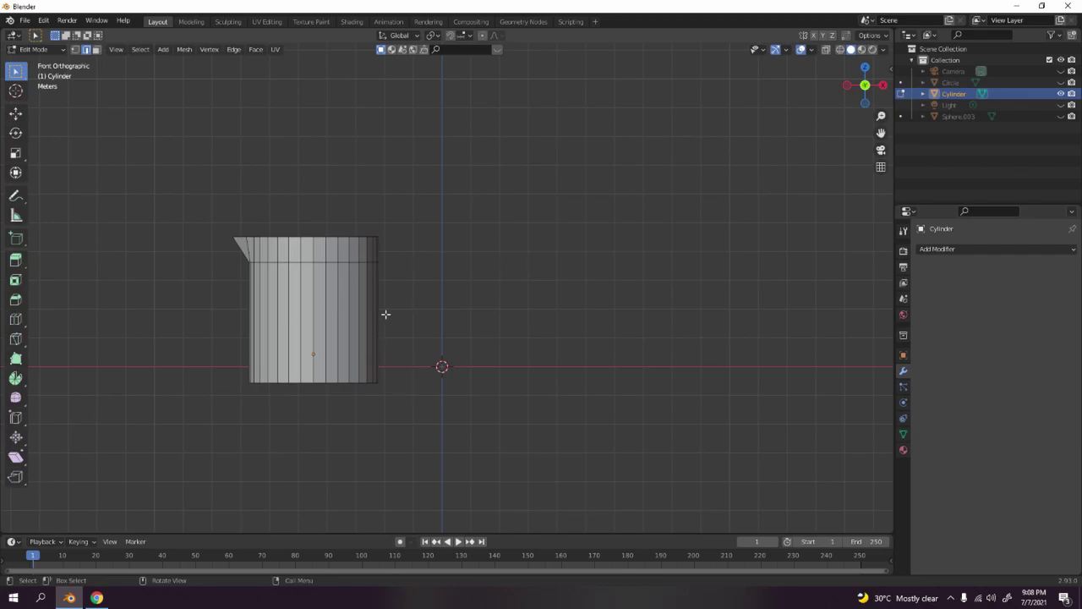
key(Tab)
- Move the beaker farther from the origin along negative X, then deselect it
click(514, 284)
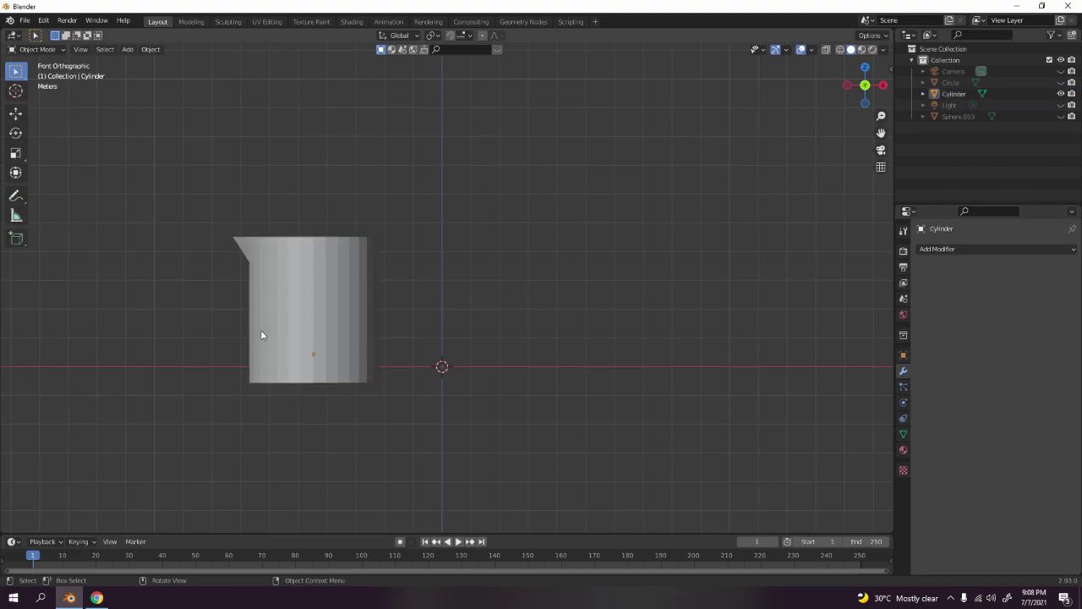
click(361, 310)
key(g)
key(x)
click(284, 315)
click(501, 312)
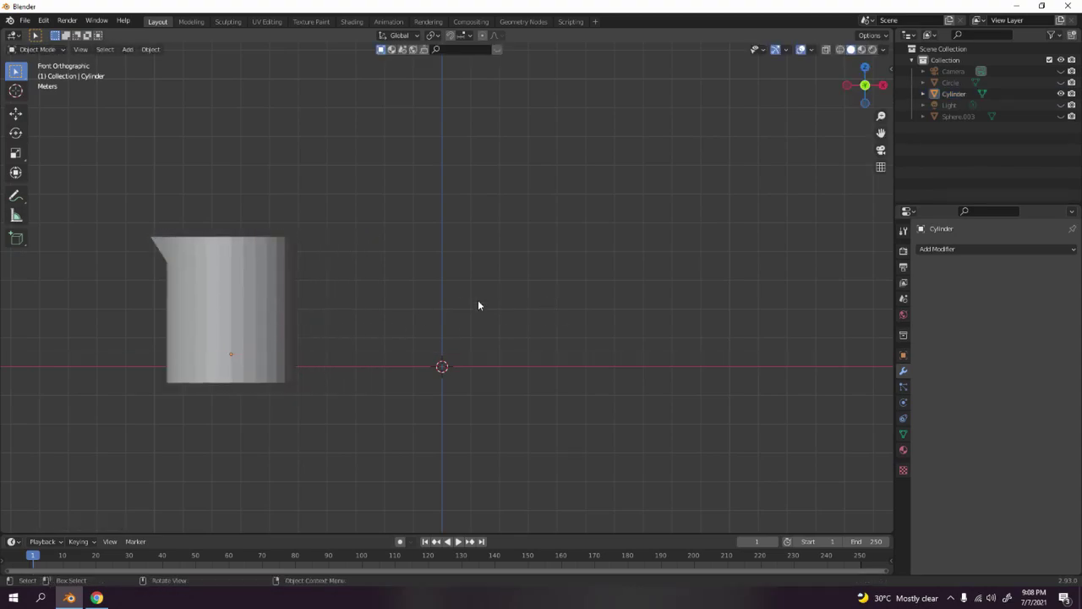
- Add a cylinder mesh at the origin beside the reference beaker
key(shift+a)
mouse_move(436, 276)
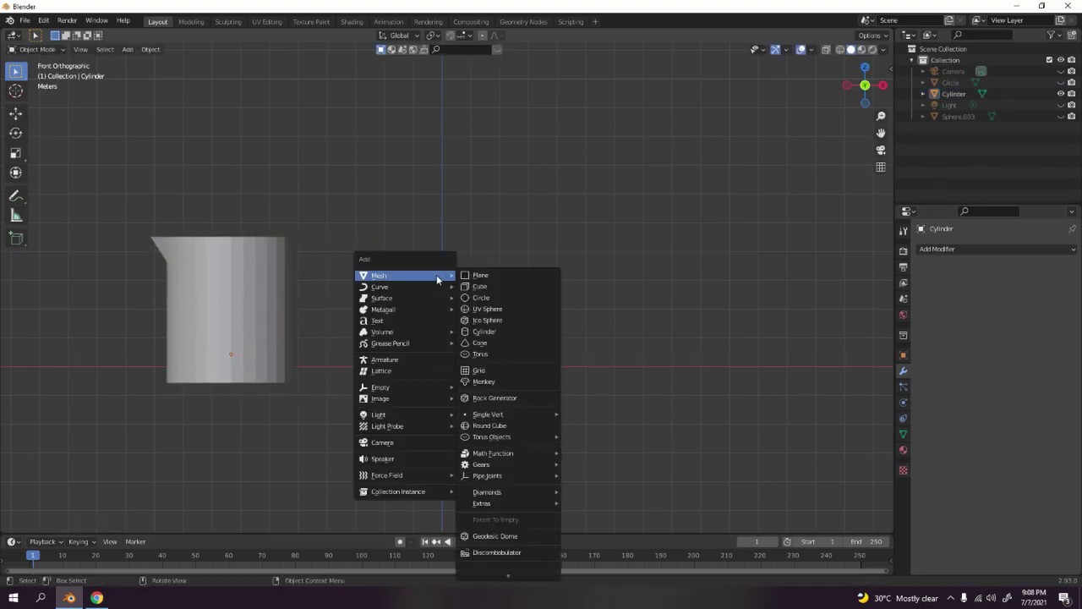
click(508, 335)
key(s)
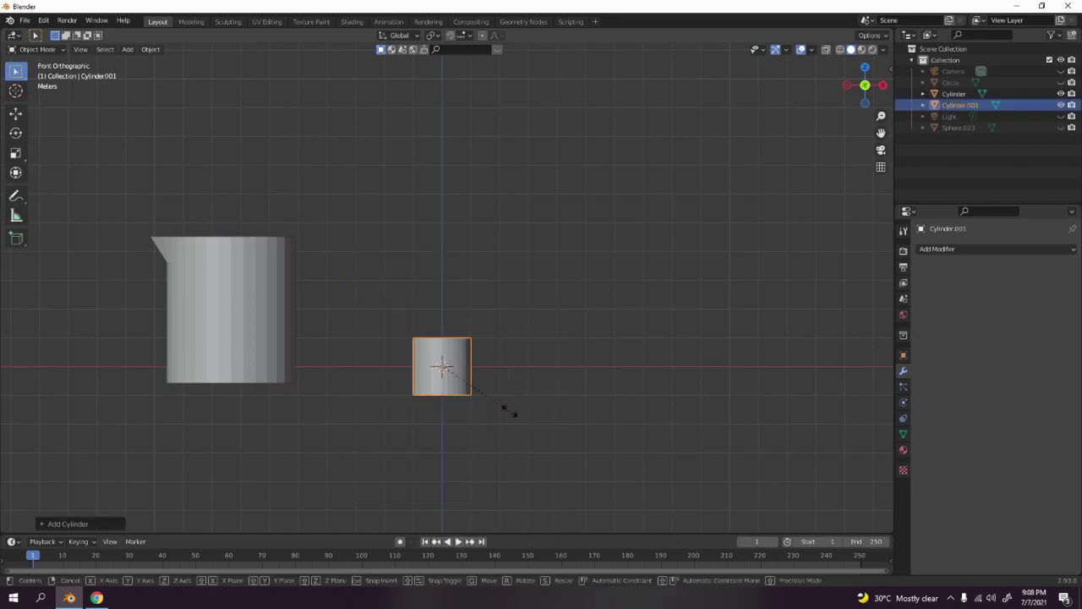
key(shift+z)
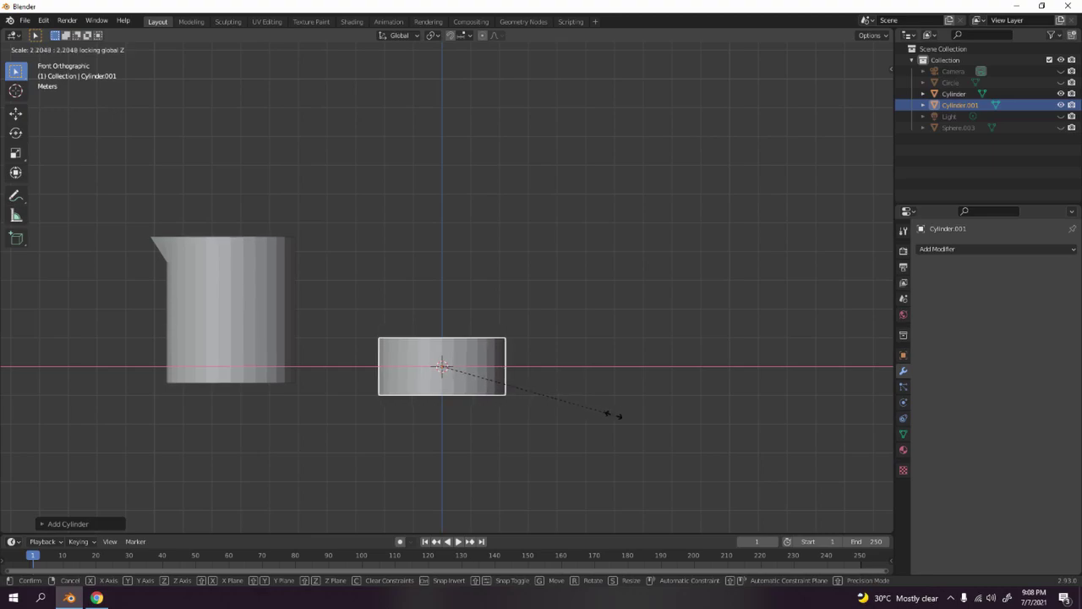
key(Escape)
key(s)
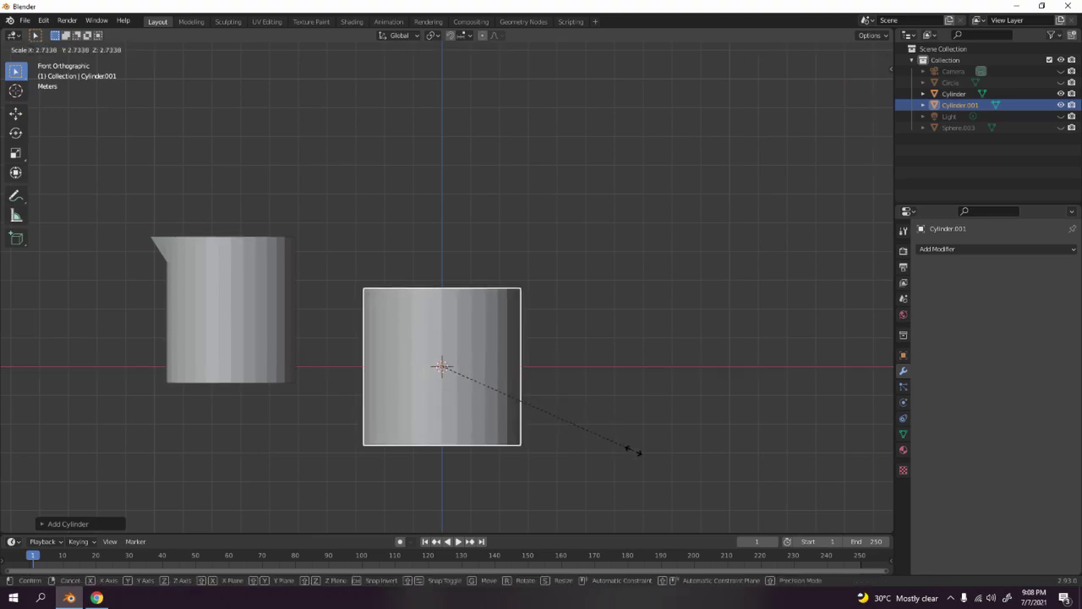
key(Escape)
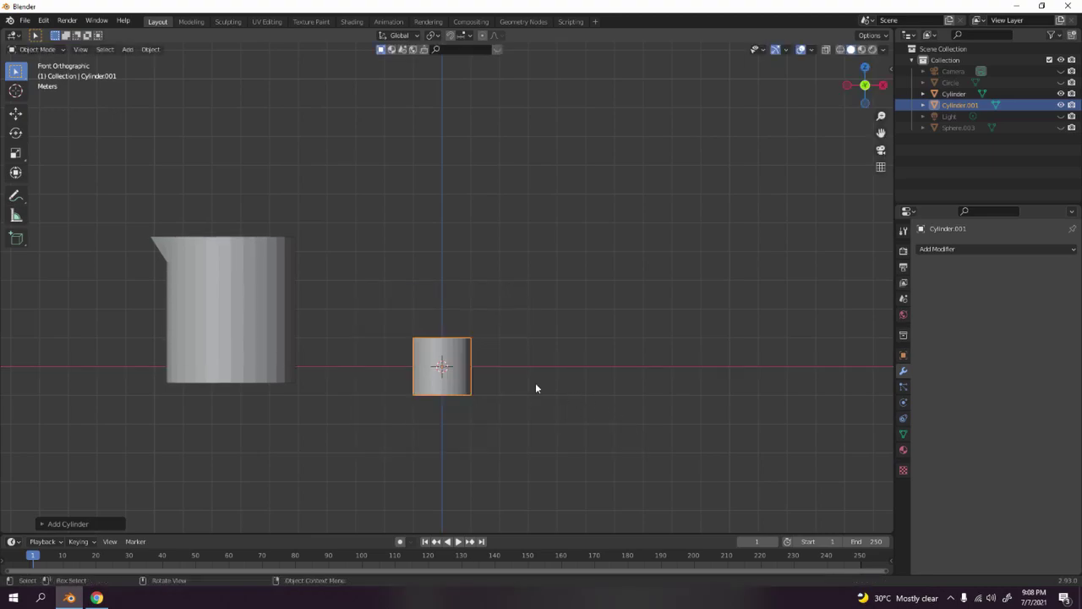
- Scale the cylinder to about twice its width with Z locked, and raise it along Z until its base lines up with the reference beaker
key(s)
key(shift+z)
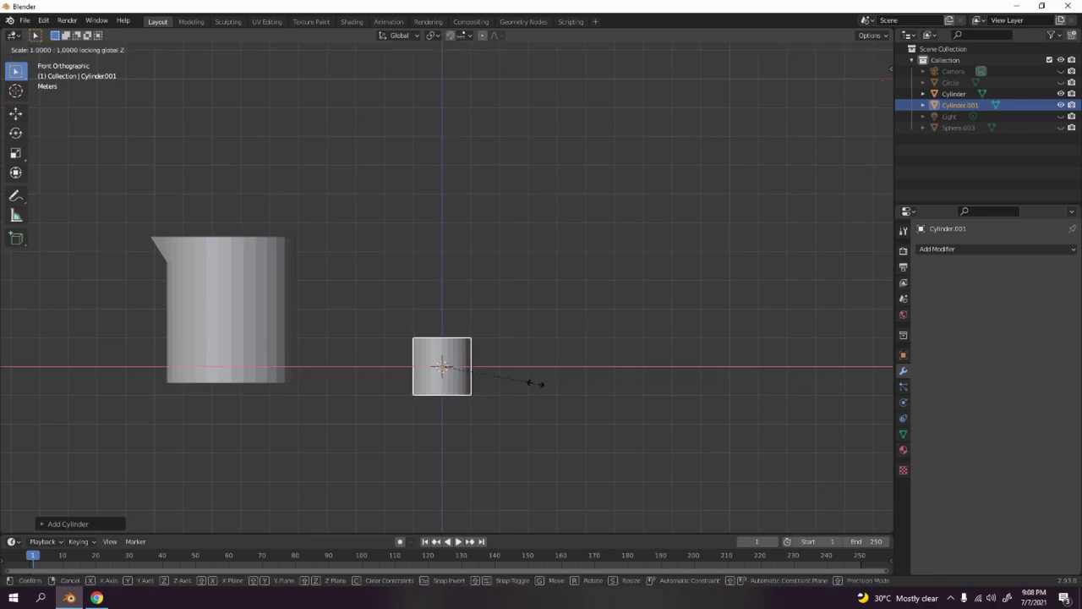
click(628, 398)
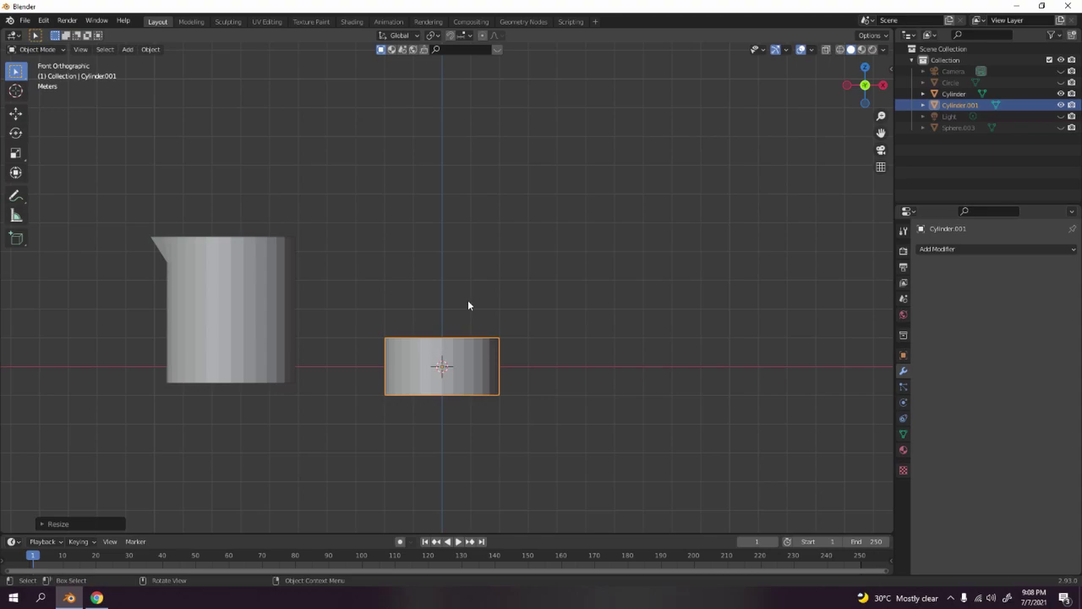
key(g)
key(z)
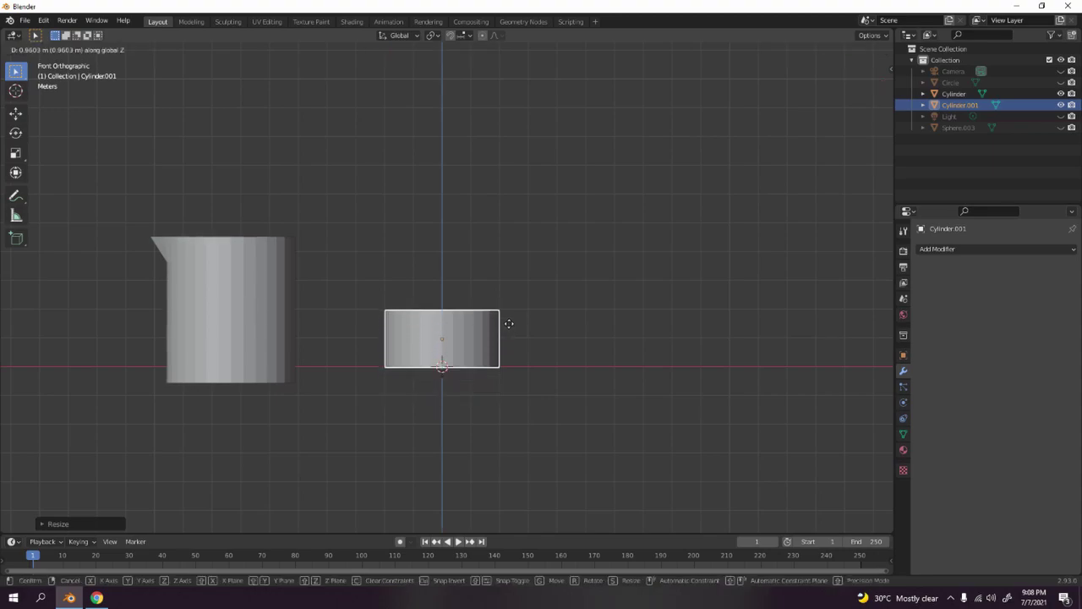
click(518, 340)
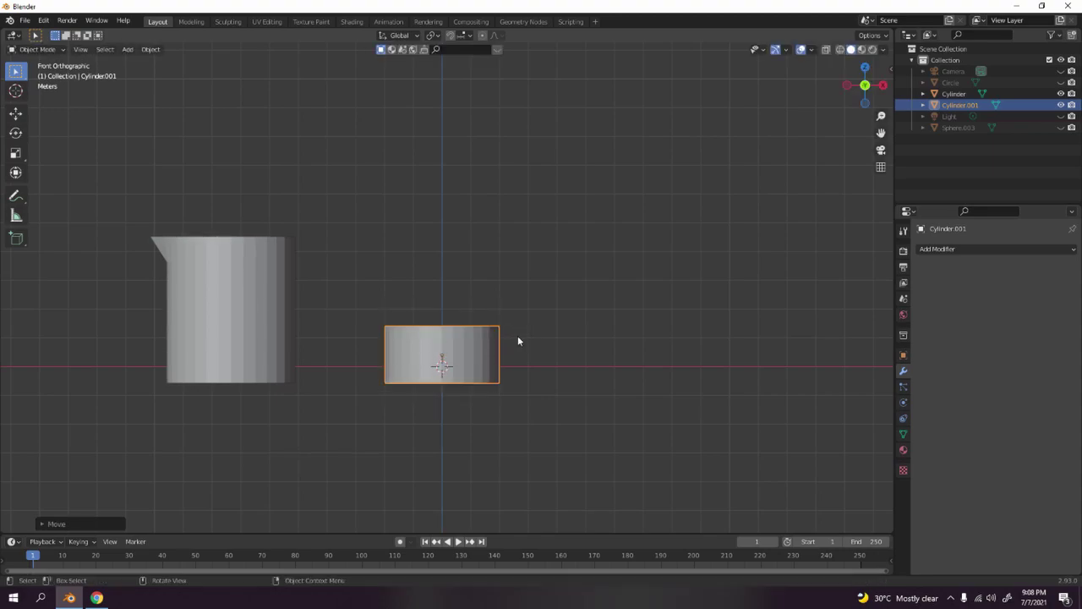
- In edit mode, raise the cylinder's top face along Z to the height of the reference beaker's rim
key(Tab)
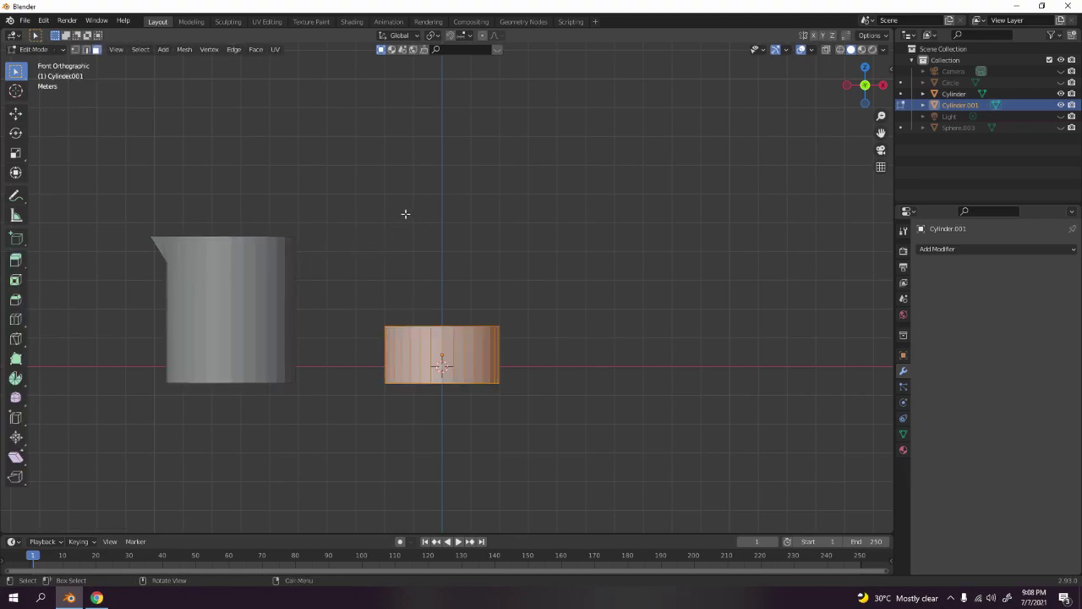
middle_drag(531, 237, 532, 287)
click(461, 338)
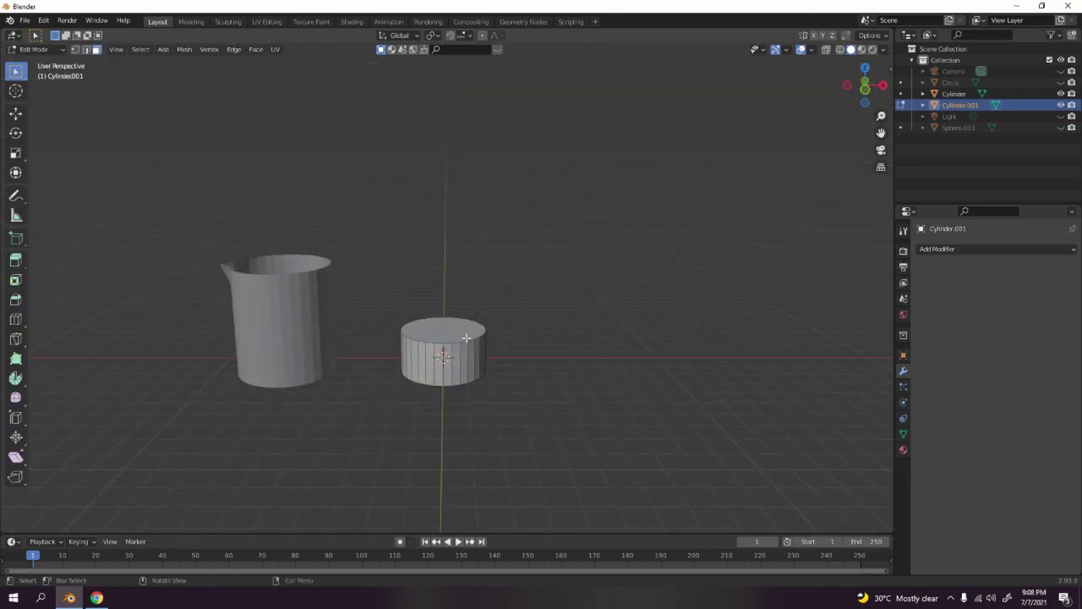
key(KP_1)
scroll(466, 338, up, 4)
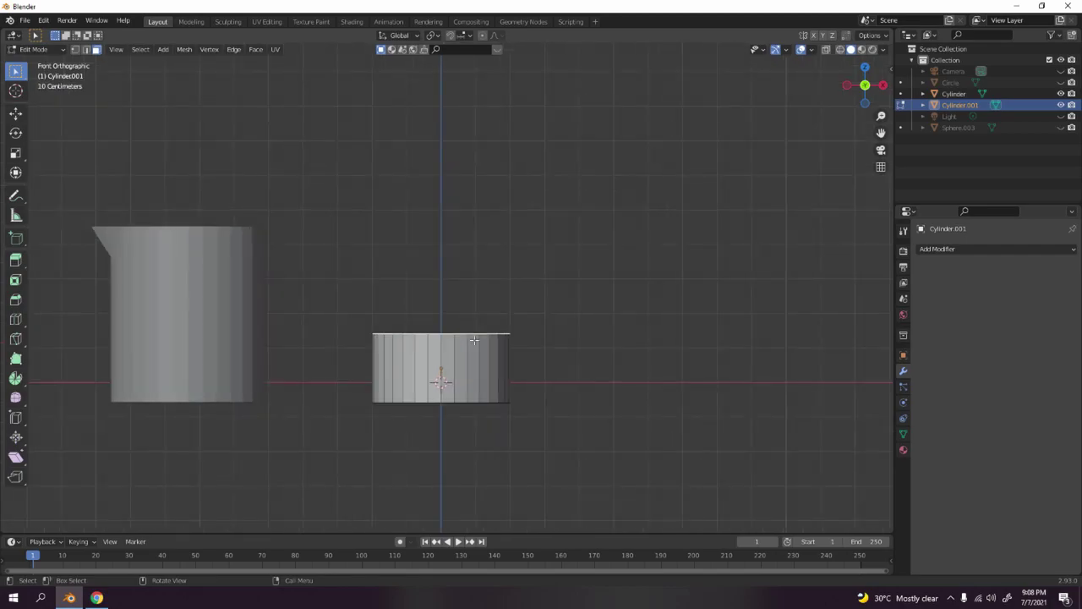
key(g)
key(z)
click(677, 225)
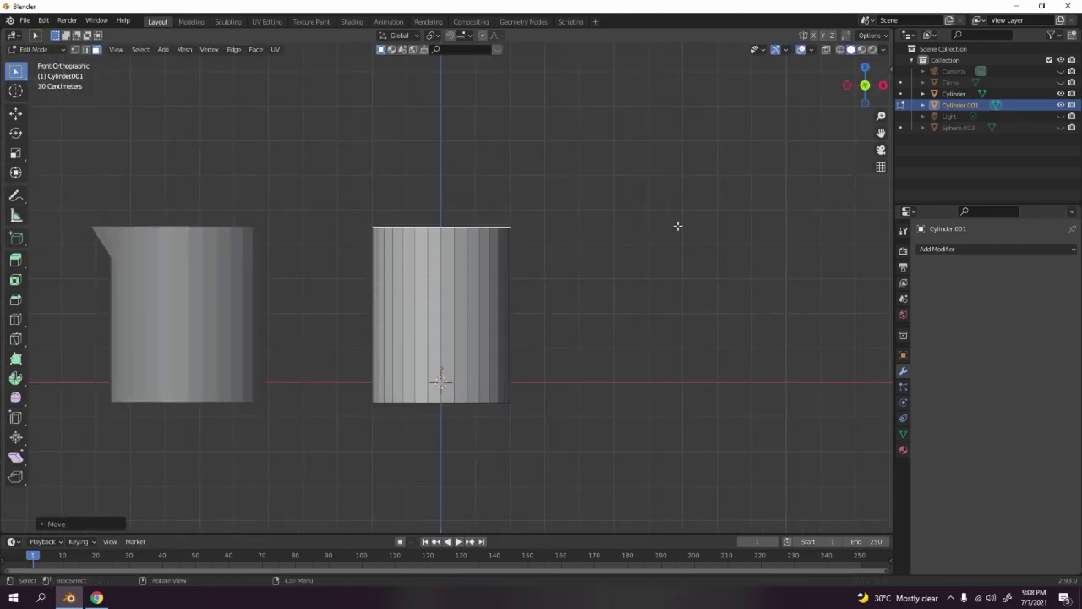
- Turn on snapping and try lowering the cylinder's top face along Z in increments
key(shift+Tab)
key(g)
key(z)
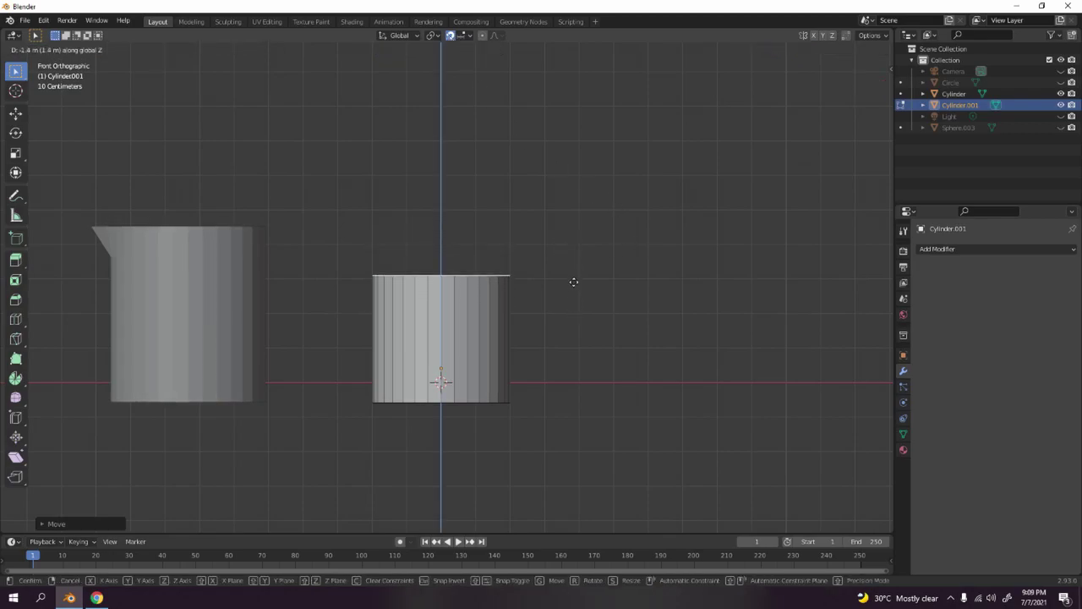
click(573, 281)
scroll(578, 285, up, 5)
key(g)
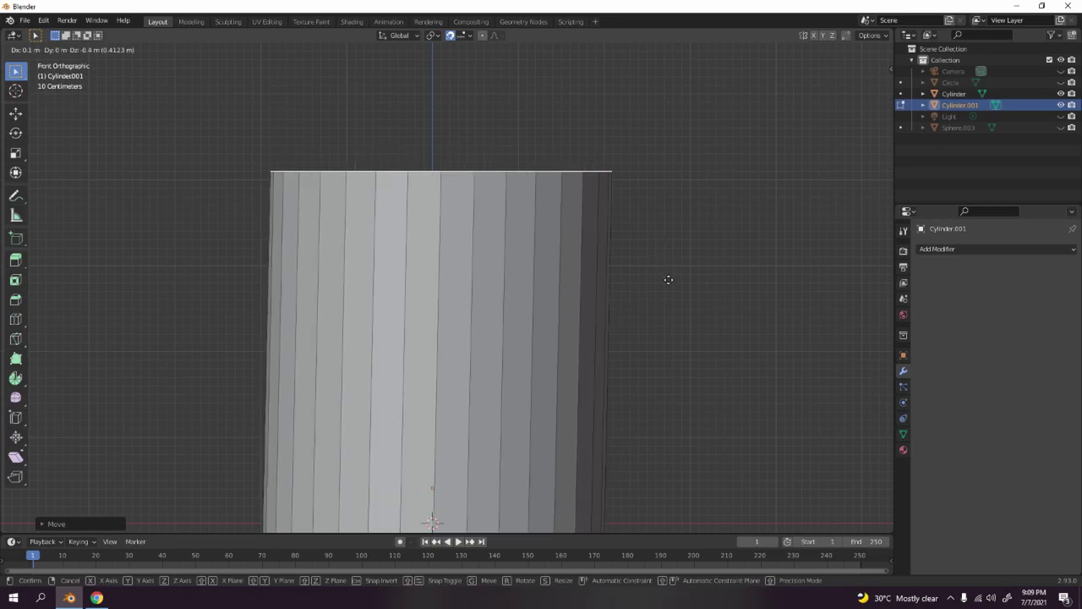
key(z)
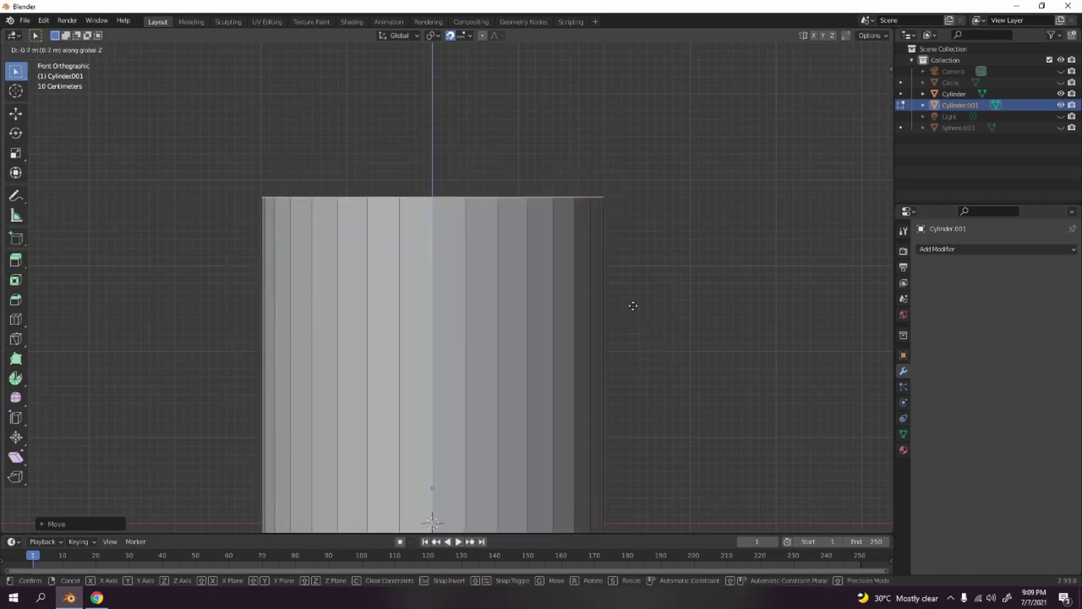
right_click(631, 301)
- Delete the cylinder's top face to open the beaker
scroll(696, 231, down, 5)
middle_drag(456, 76, 536, 365)
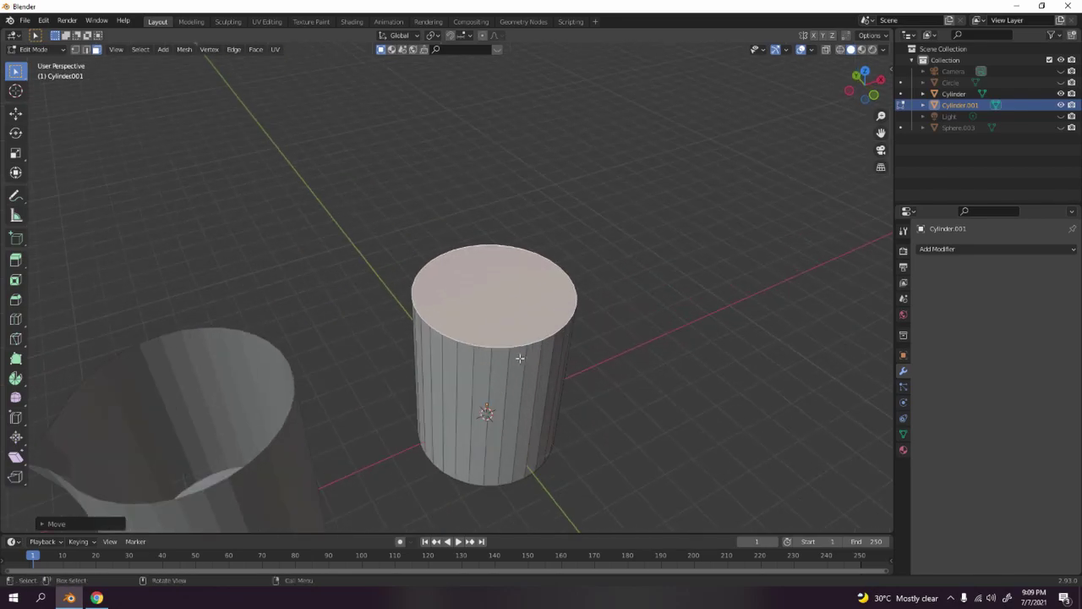
key(x)
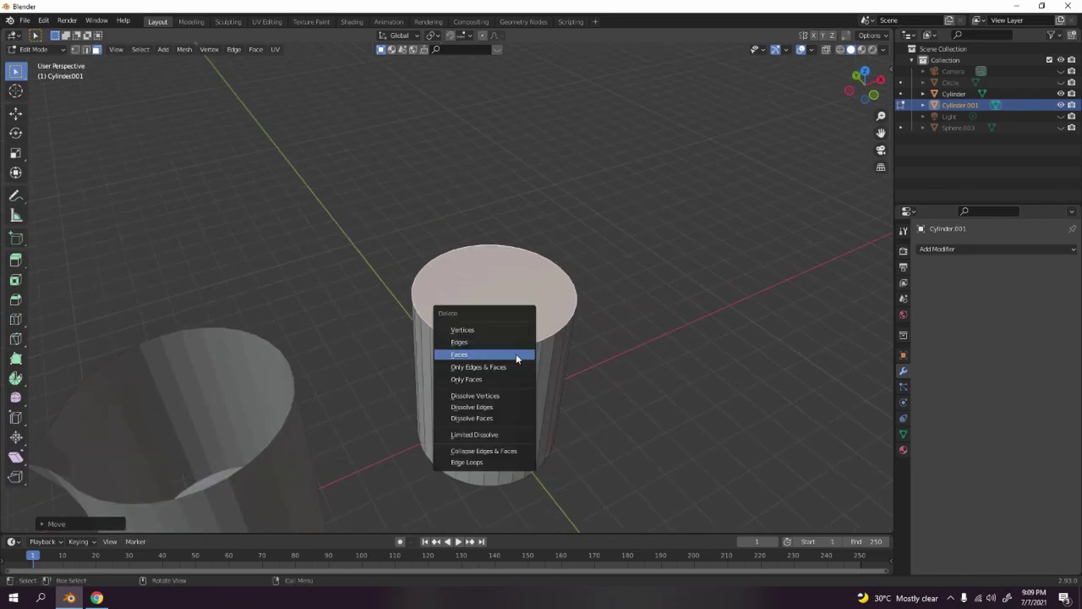
click(516, 356)
scroll(393, 404, up, 2)
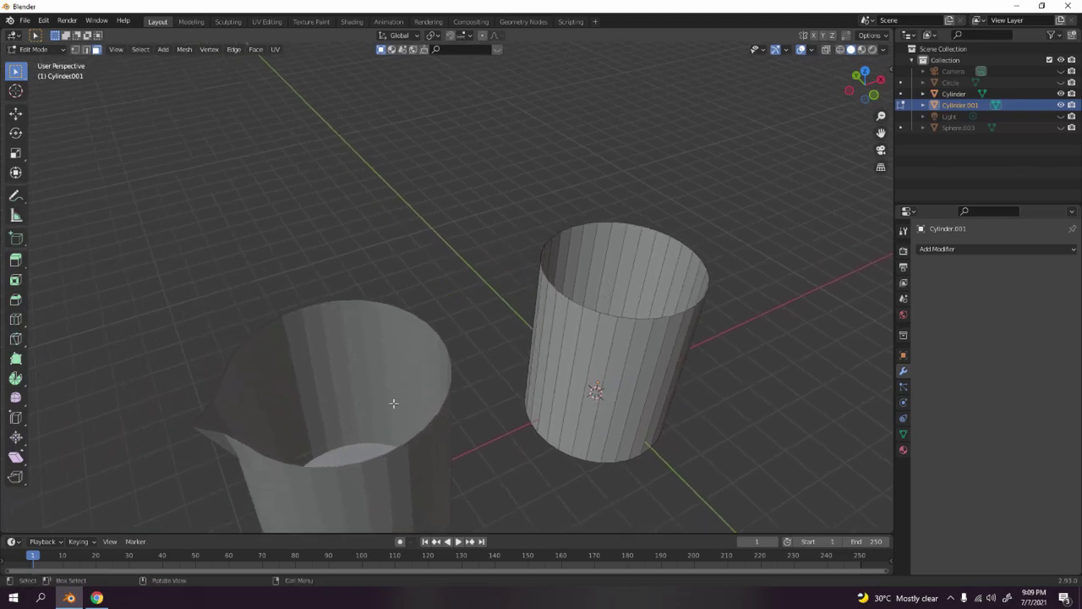
- Add a horizontal loop cut around the new beaker and slide it up near the rim, level with the base of the reference spout
key(KP_1)
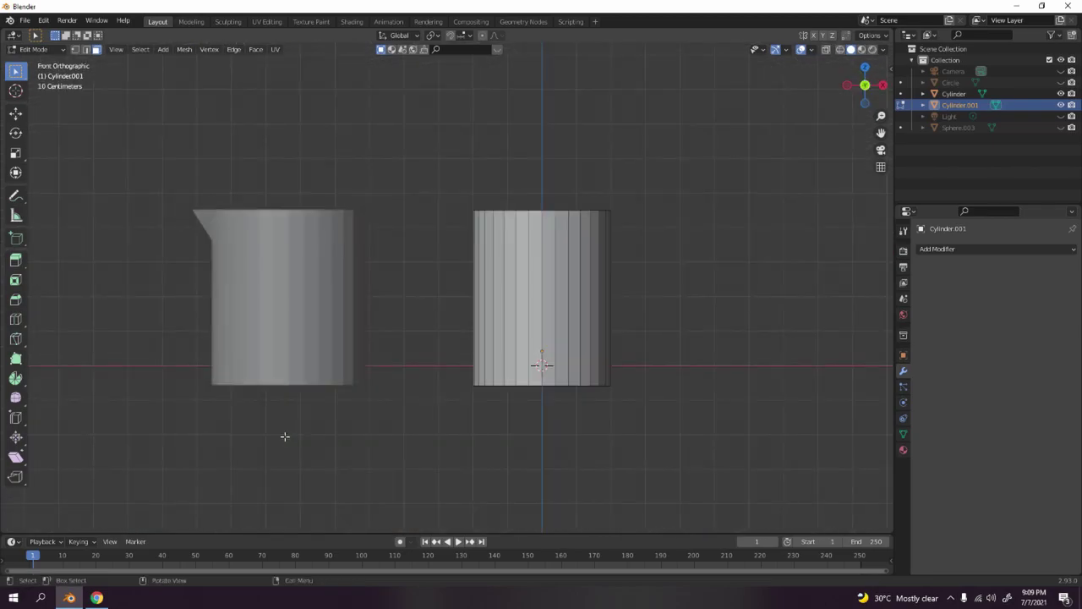
shift+middle_drag(616, 264, 549, 296)
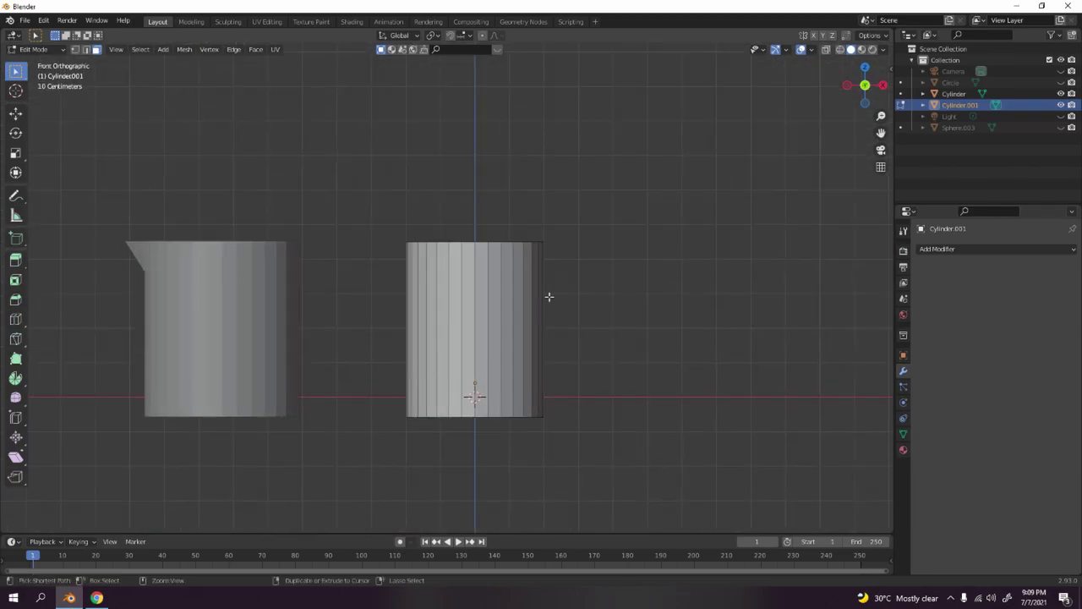
key(ctrl+r)
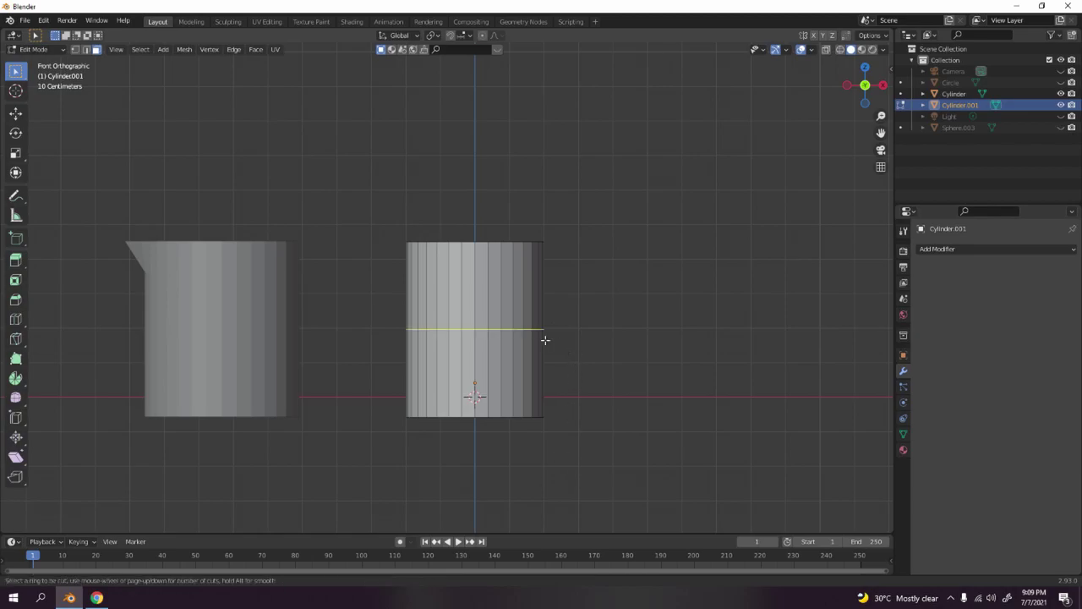
click(545, 340)
drag(558, 338, 513, 273)
- Switch to vertex selection and select a single vertex on the front of the open beaker's rim
scroll(500, 206, down, 4)
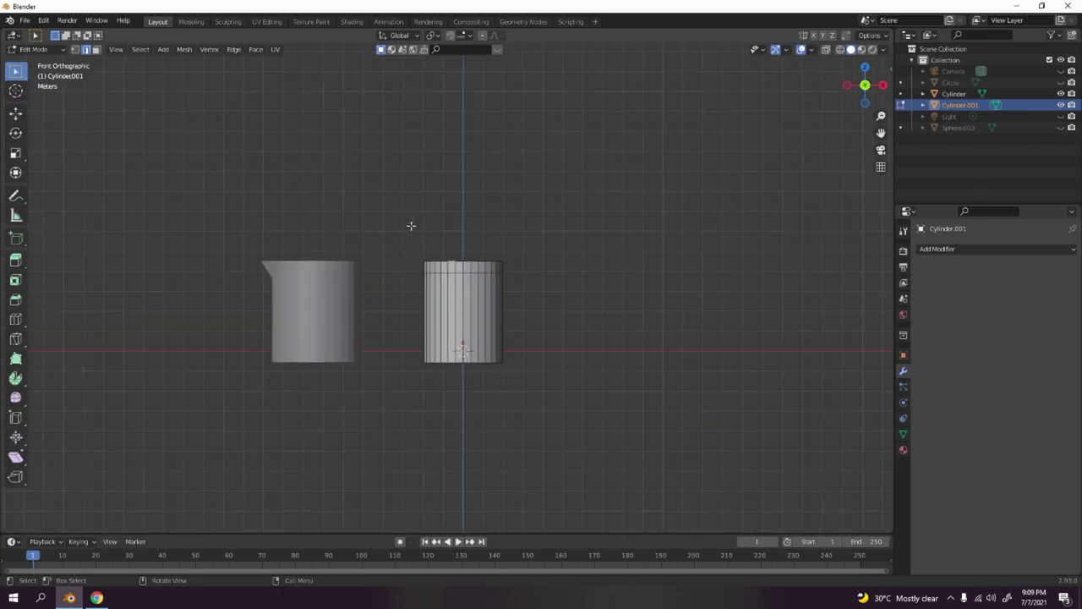
middle_drag(411, 225, 430, 271)
scroll(496, 312, up, 6)
key(KP_7)
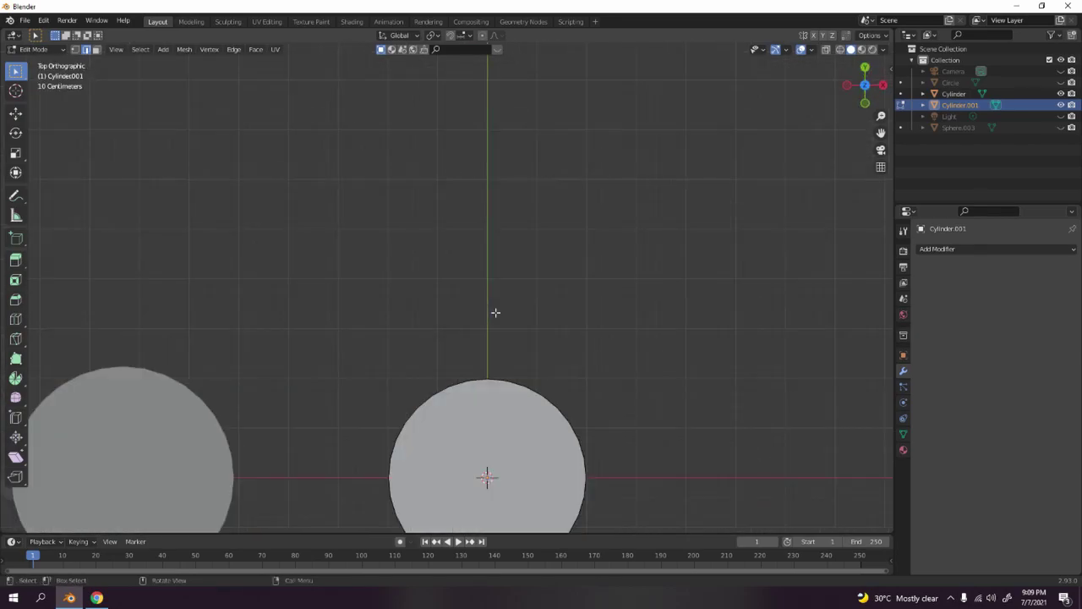
shift+middle_drag(496, 314, 467, 62)
middle_drag(405, 398, 416, 251)
scroll(439, 332, up, 2)
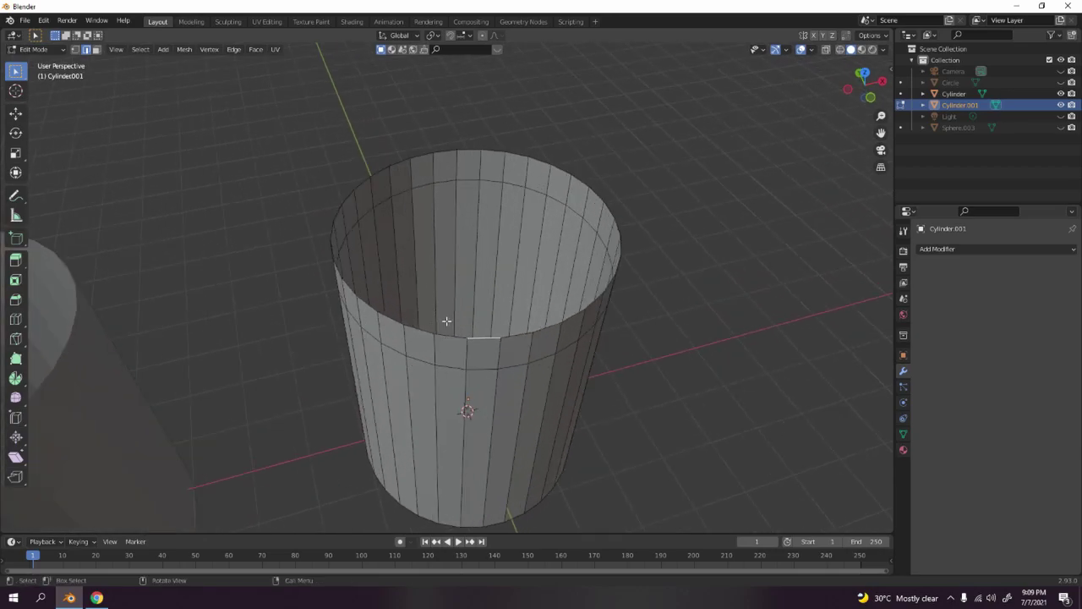
scroll(446, 321, down, 2)
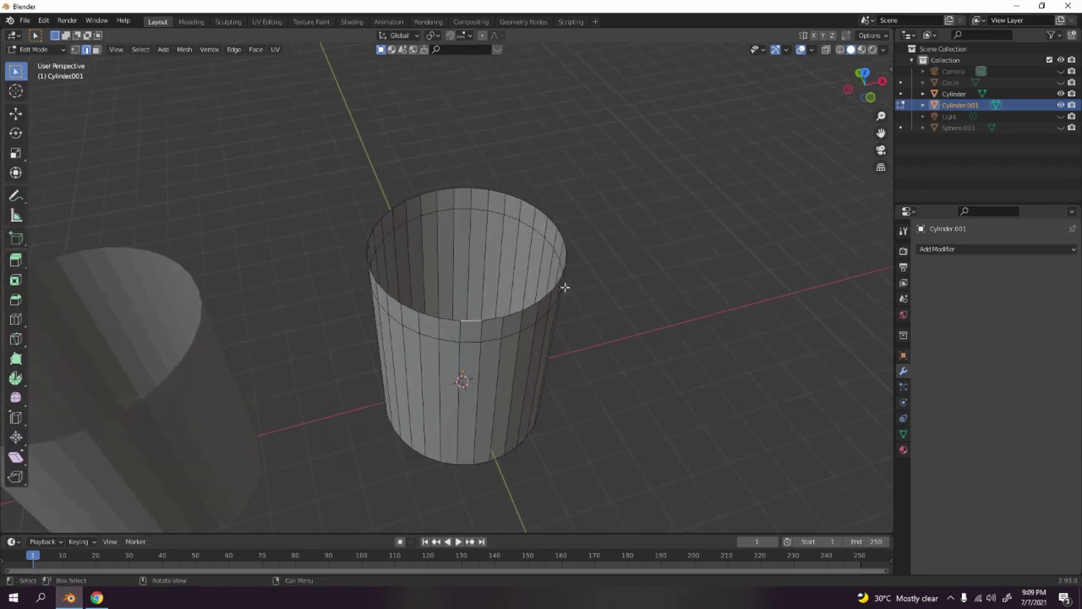
scroll(531, 354, up, 3)
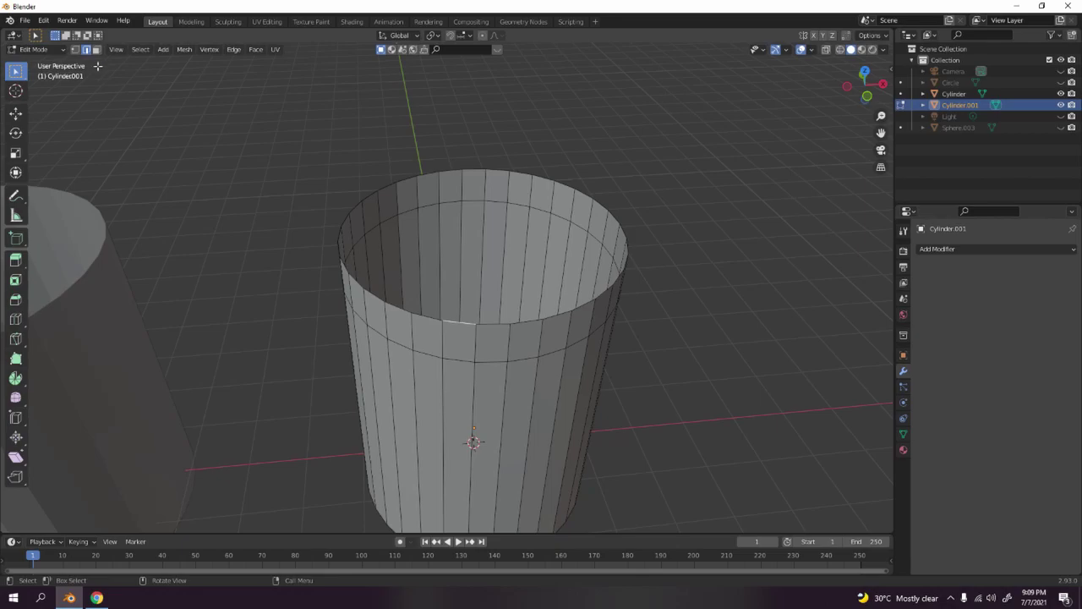
key(1)
scroll(481, 332, down, 3)
middle_drag(587, 372, 549, 373)
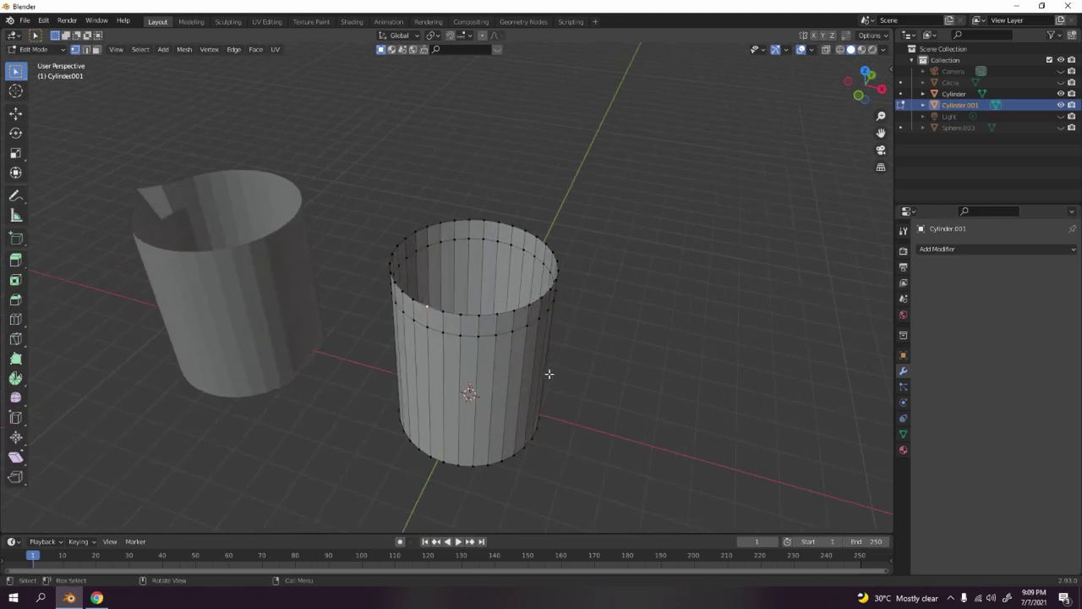
- Try to pull the selected rim vertex outward along its local Y axis
key(g)
key(y)
key(y)
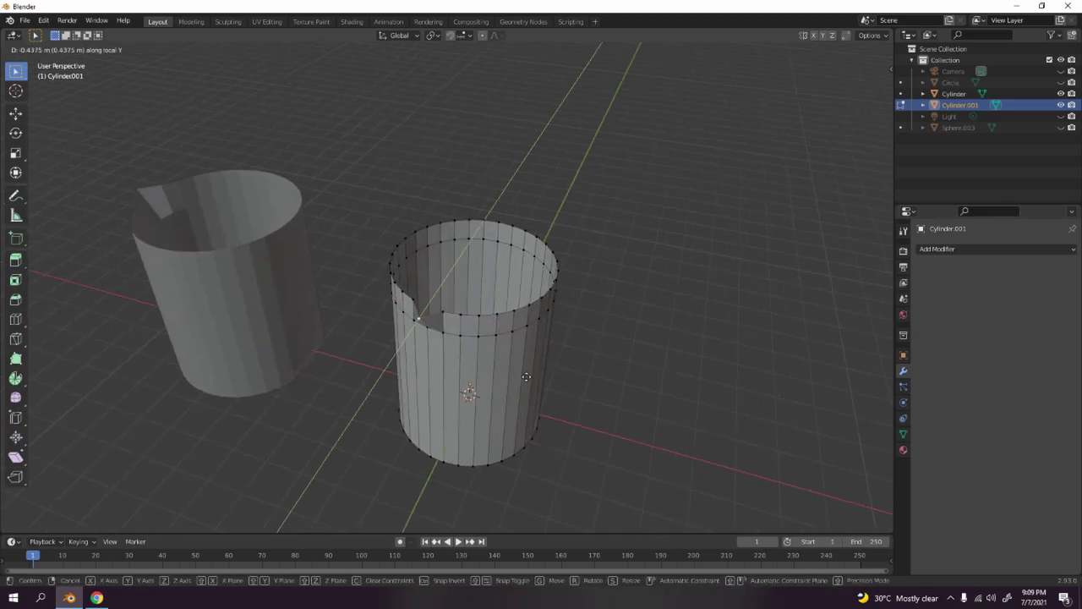
key(y)
key(y)
click(531, 391)
key(KP_5)
key(KP_7)
key(ctrl+z)
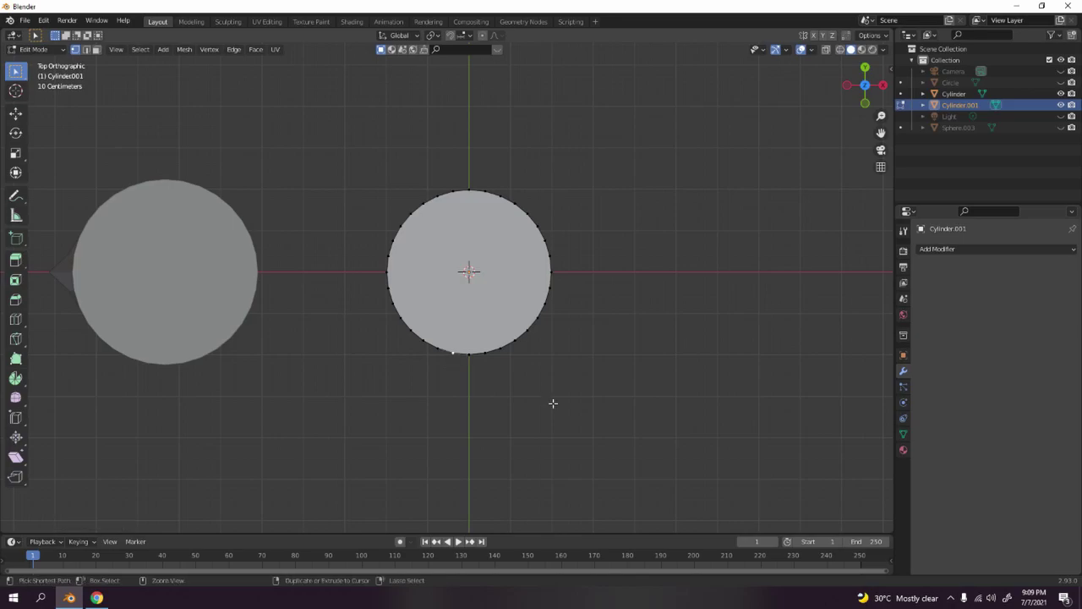
- Move the rim vertex lying on the Y axis outward along negative Y to form a pointed spout, then leave edit mode
scroll(553, 403, up, 3)
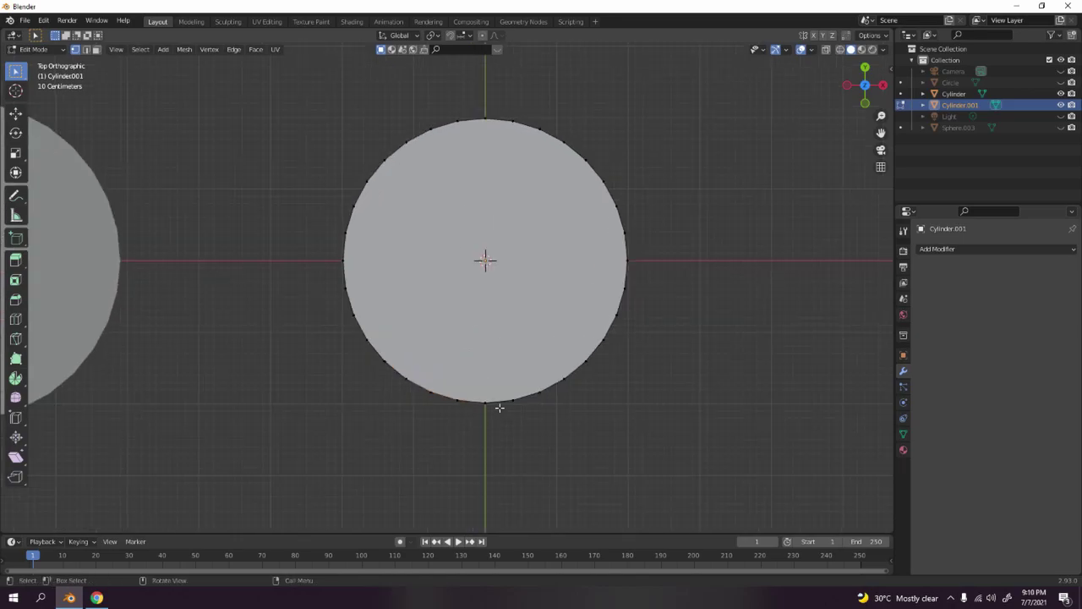
ctrl+scroll(551, 457, right, 2)
shift+scroll(593, 408, down, 2)
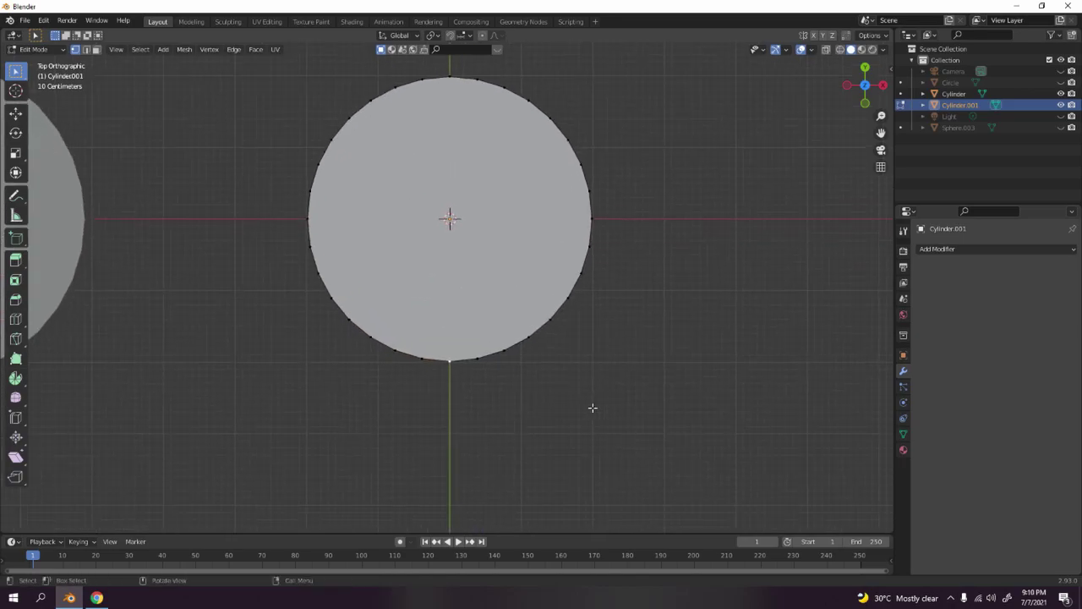
key(g)
key(y)
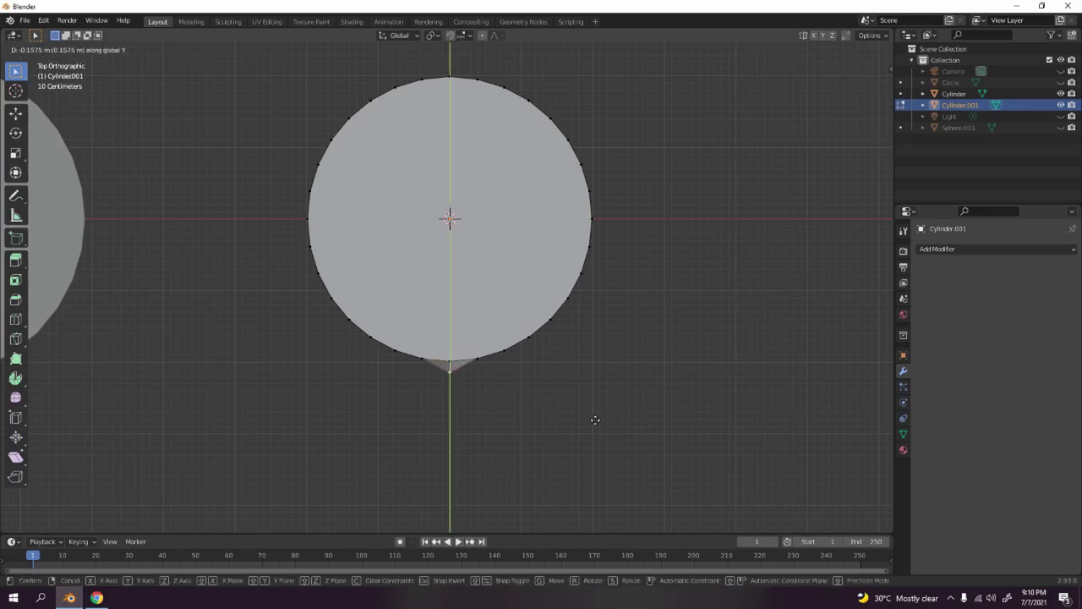
click(596, 434)
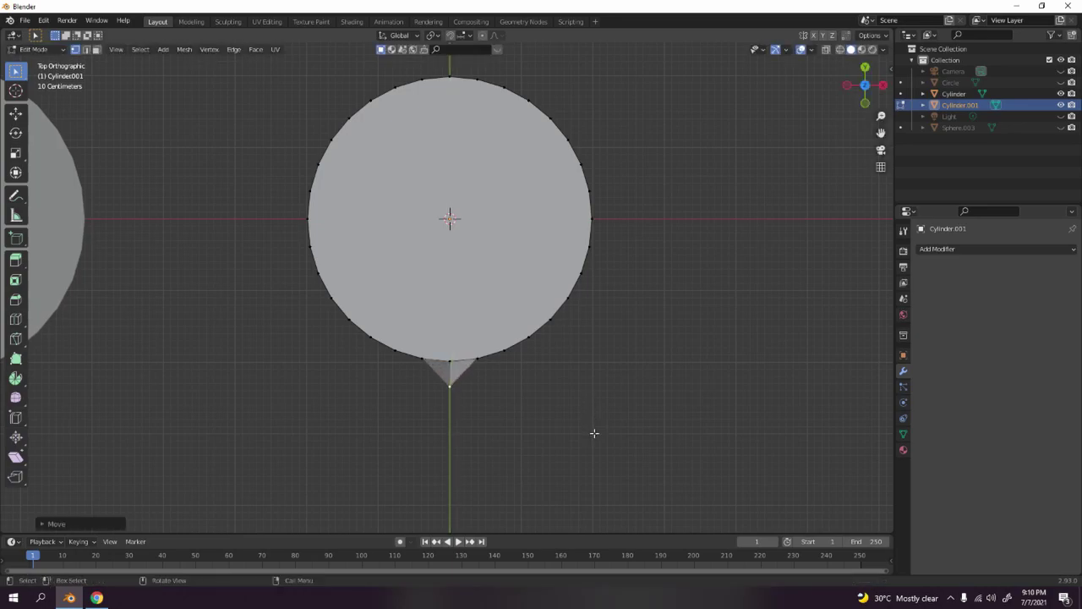
scroll(594, 437, down, 1)
middle_drag(595, 437, 507, 314)
key(Tab)
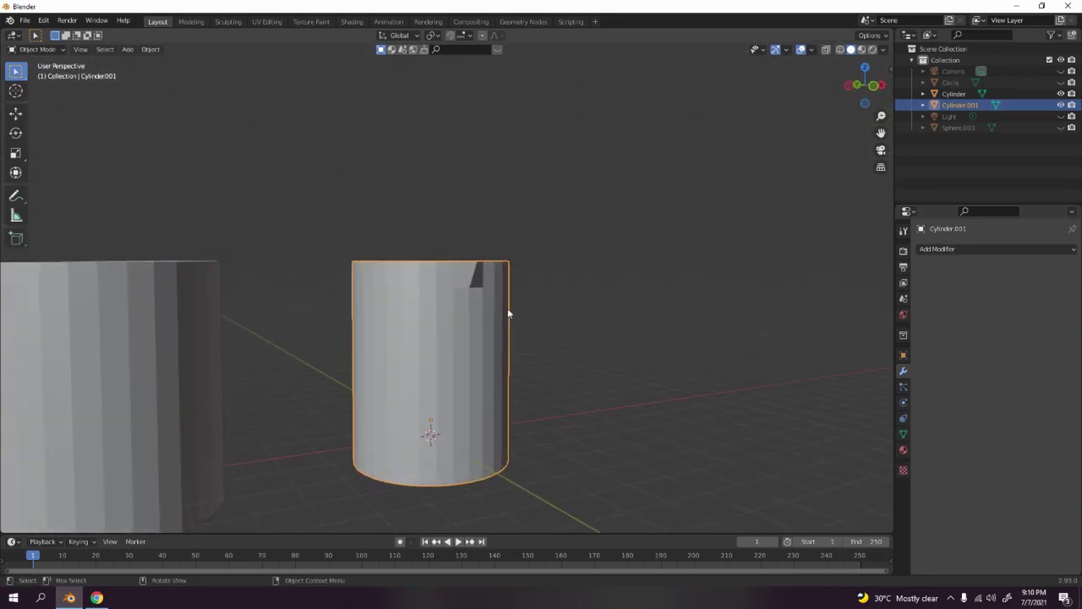
- Examine the mesh around the reference beaker's rim and spout in edit mode, from above
scroll(508, 313, down, 3)
middle_drag(356, 284, 384, 453)
key(Tab)
scroll(415, 474, up, 1)
key(Tab)
scroll(428, 483, up, 1)
click(428, 484)
key(Tab)
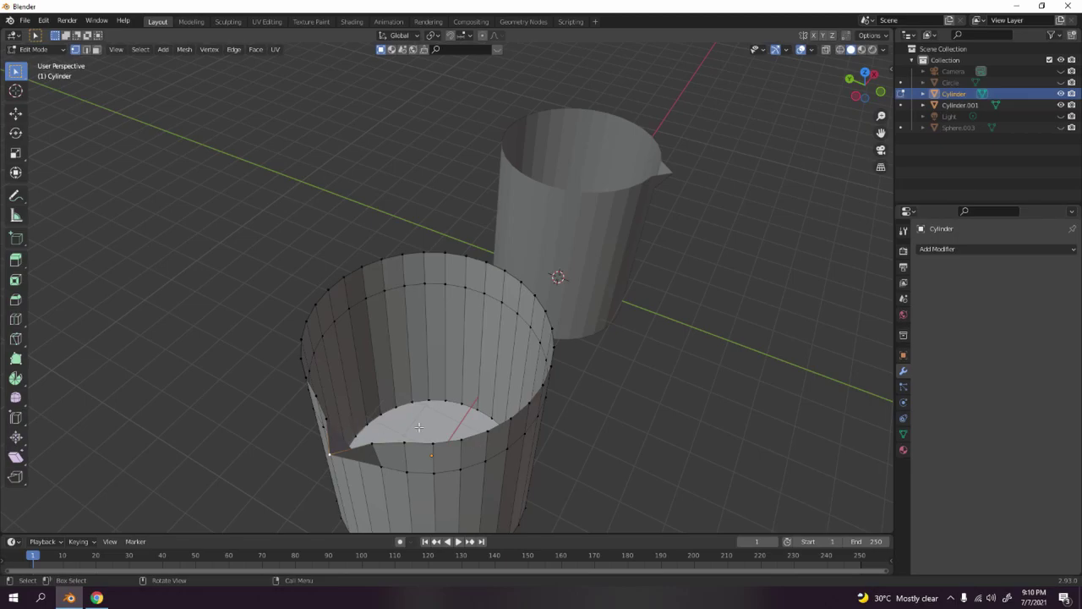
middle_drag(669, 269, 648, 305)
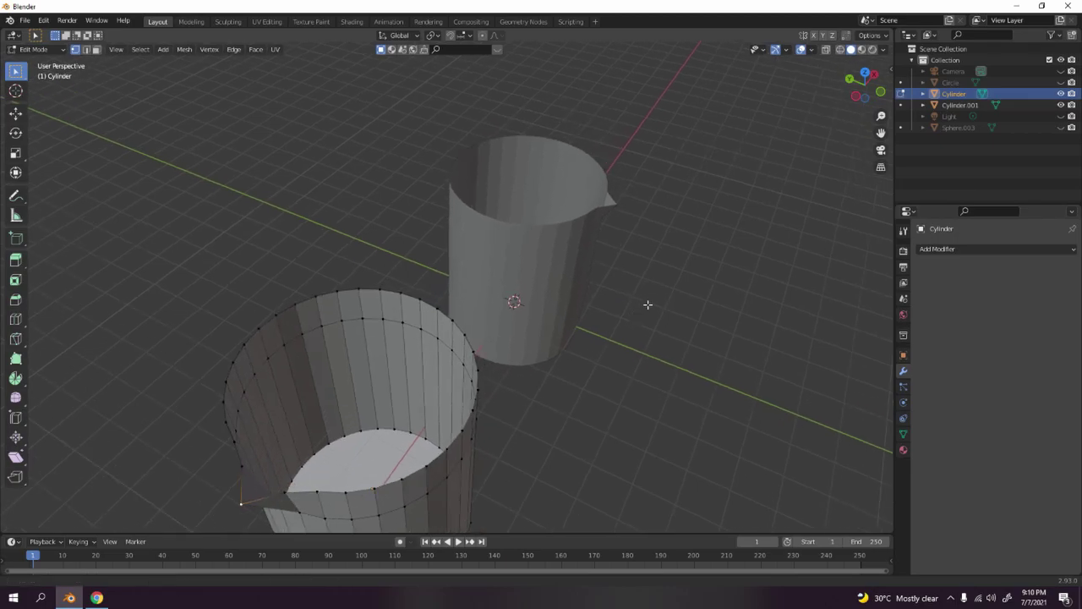
key(Tab)
- On the new beaker, select the two rim vertices flanking the spout tip and move them about 0.05 m outward along negative Y
click(580, 258)
middle_drag(703, 242, 519, 340)
key(Tab)
scroll(541, 348, up, 3)
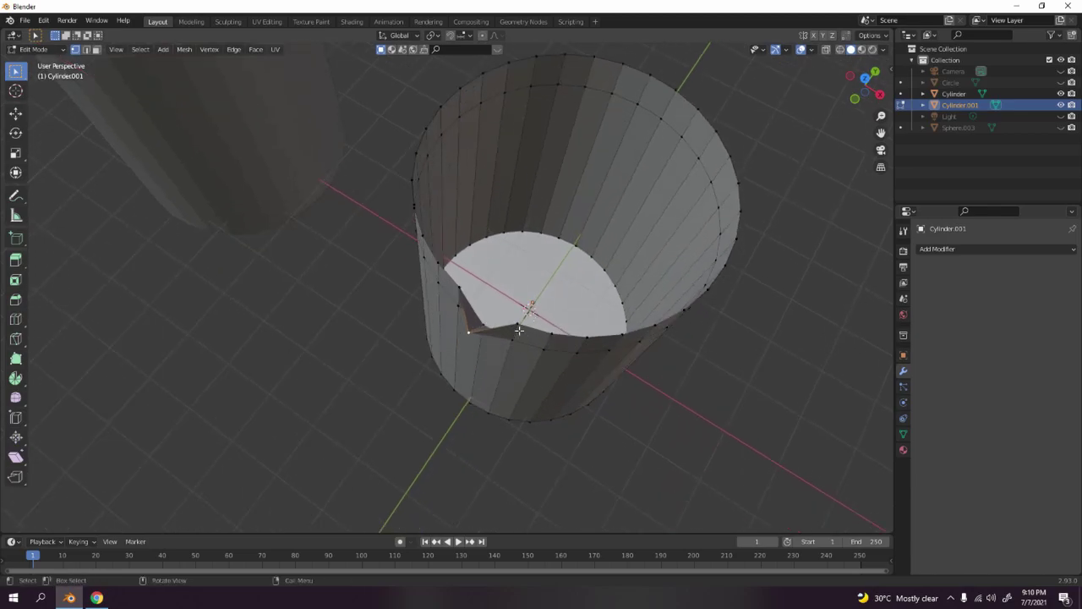
click(516, 324)
key(KP_7)
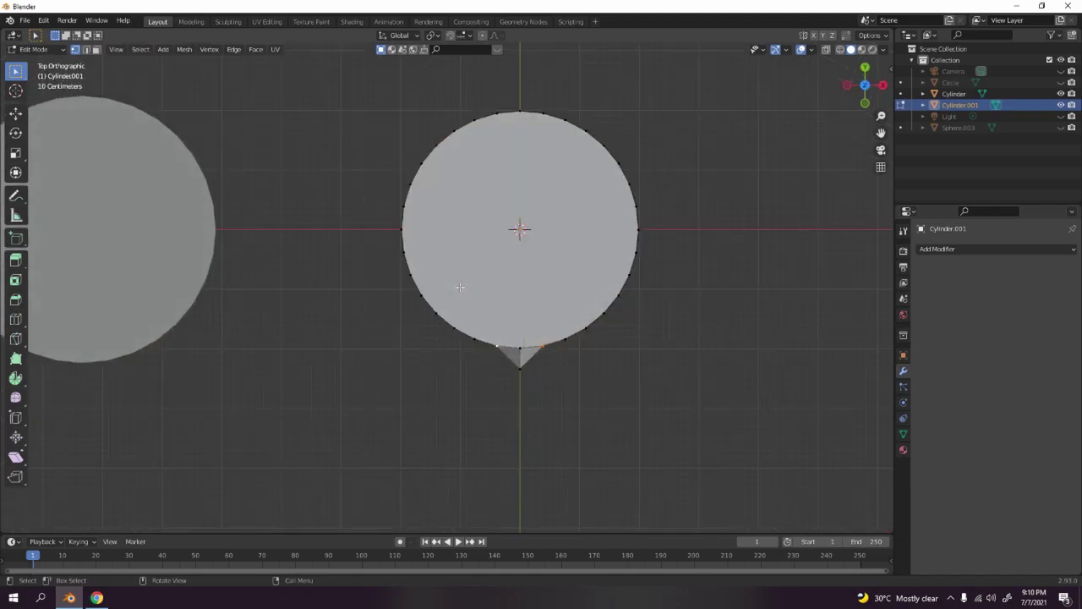
middle_drag(584, 383, 568, 281)
key(g)
key(y)
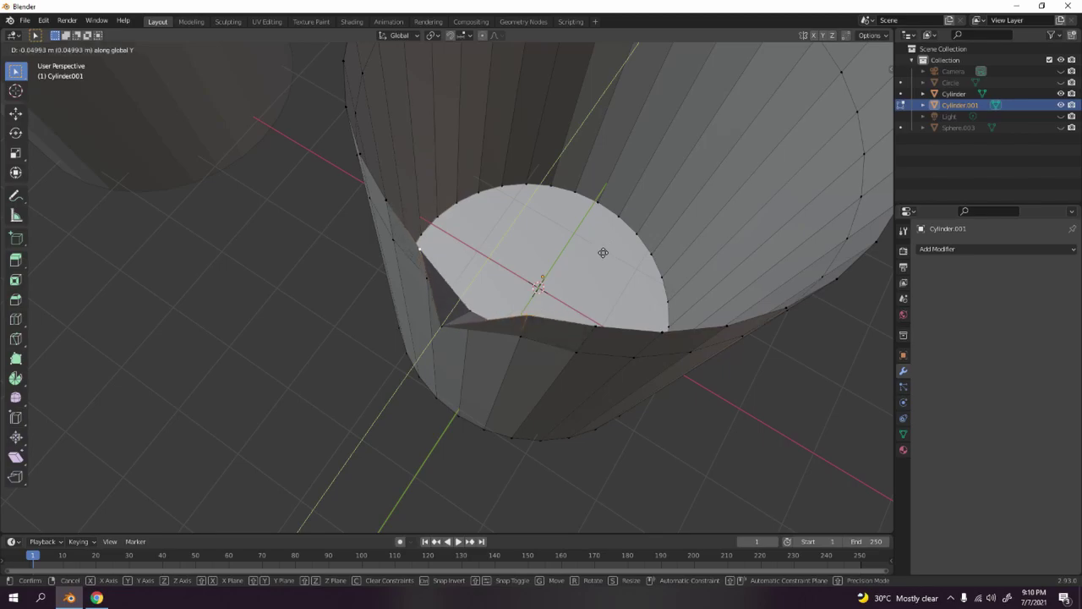
click(603, 252)
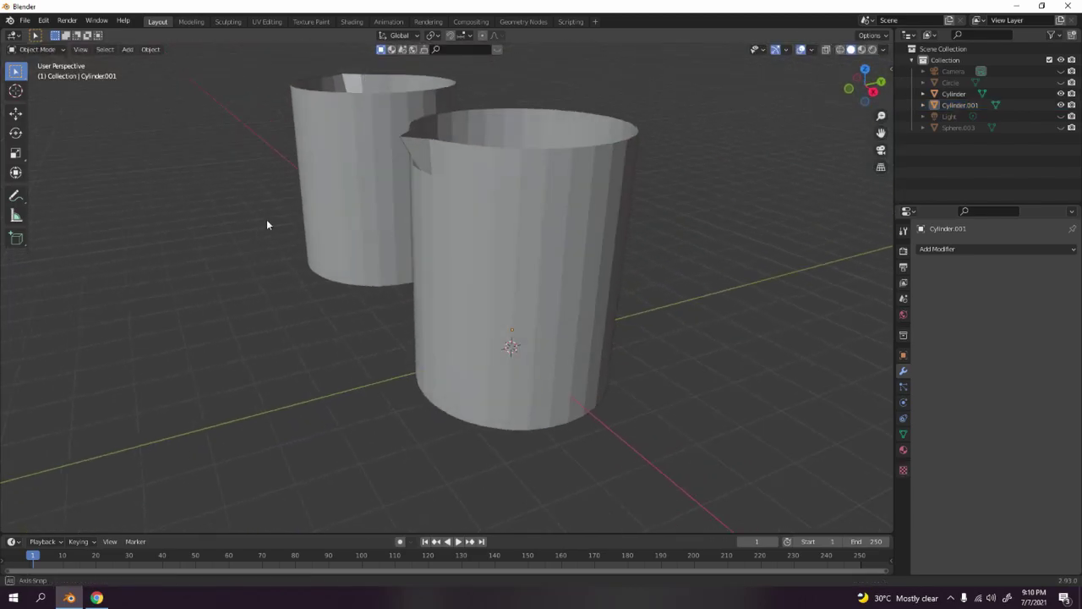
- Select both the reference beaker and the rebuilt beaker in object mode and delete them
middle_drag(267, 224, 592, 223)
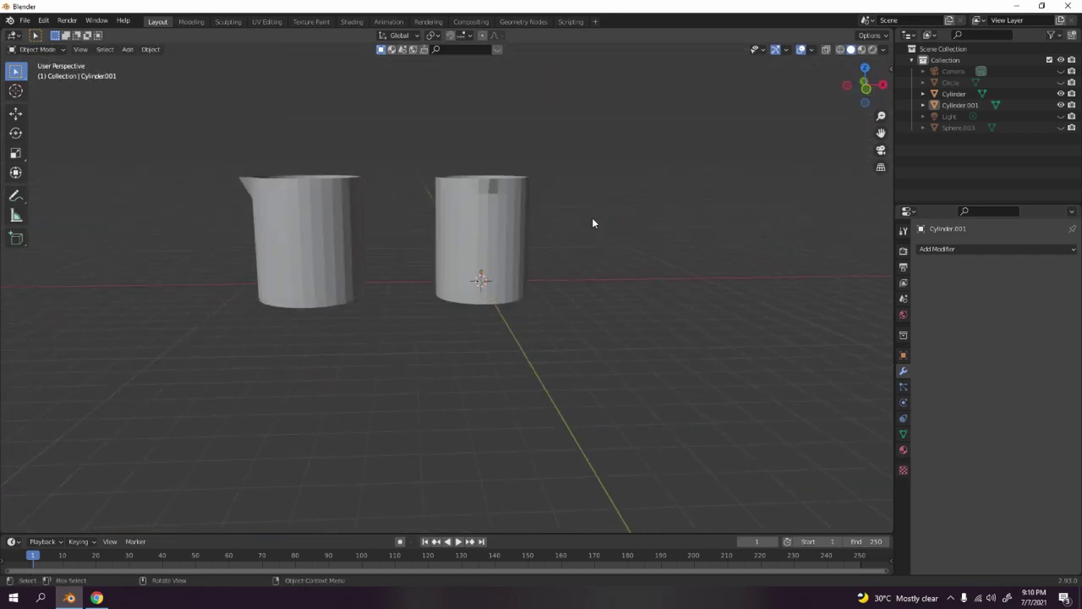
scroll(601, 216, up, 3)
scroll(528, 228, down, 3)
middle_drag(547, 221, 447, 195)
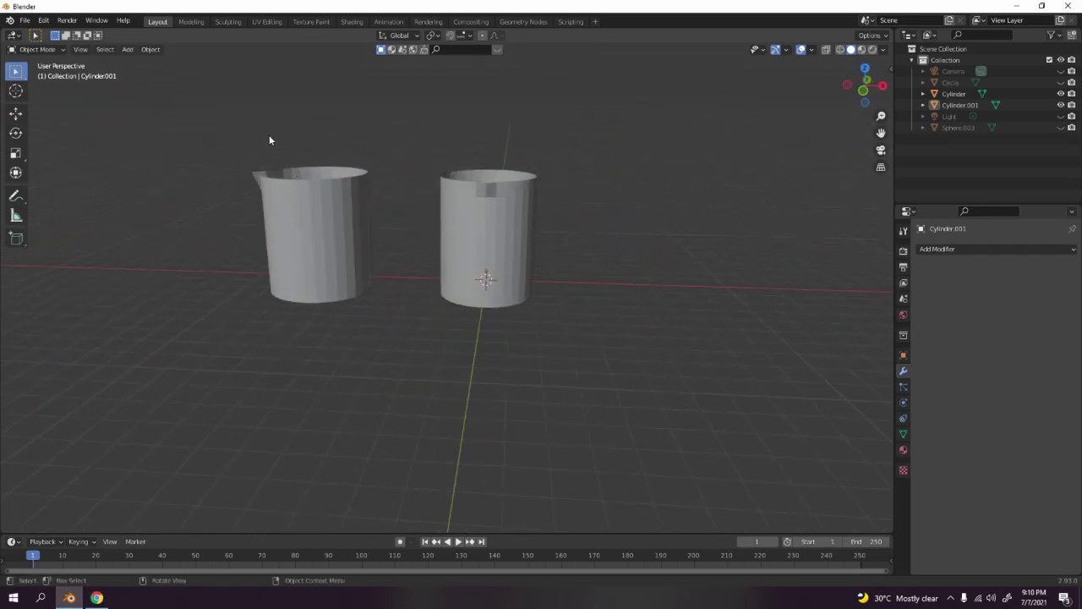
drag(245, 124, 566, 258)
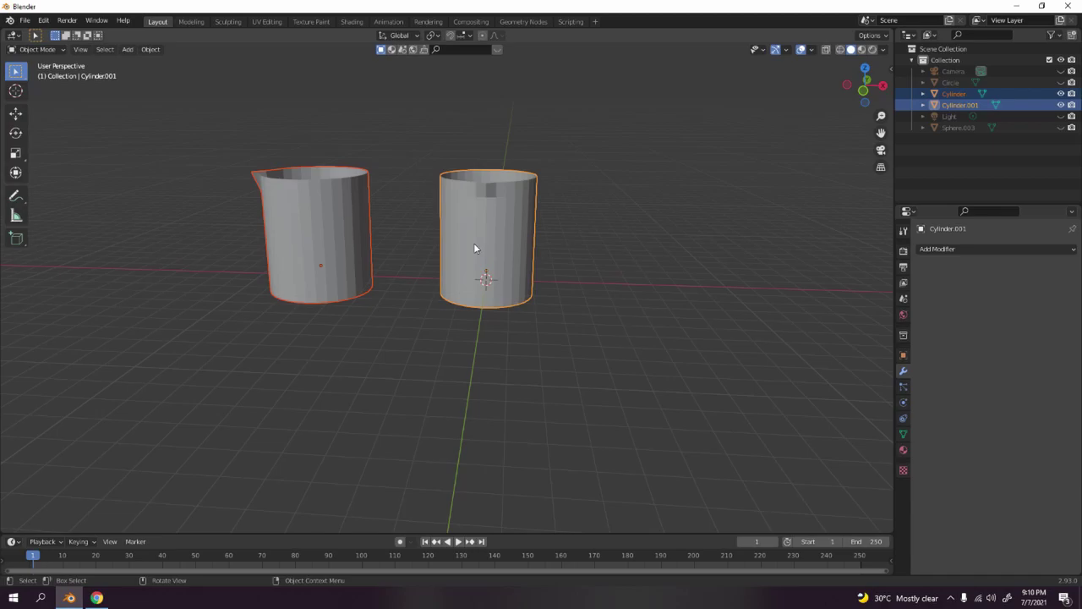
key(Delete)
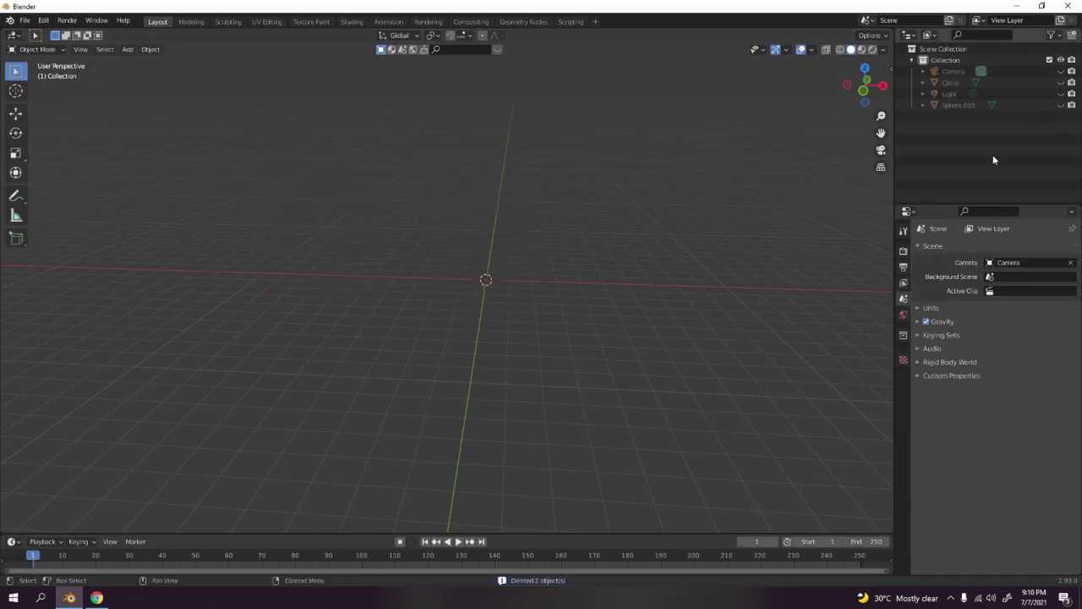
- Unhide the conical flask object Circle and bring it to the middle of the scene, at the 3D cursor
click(1061, 83)
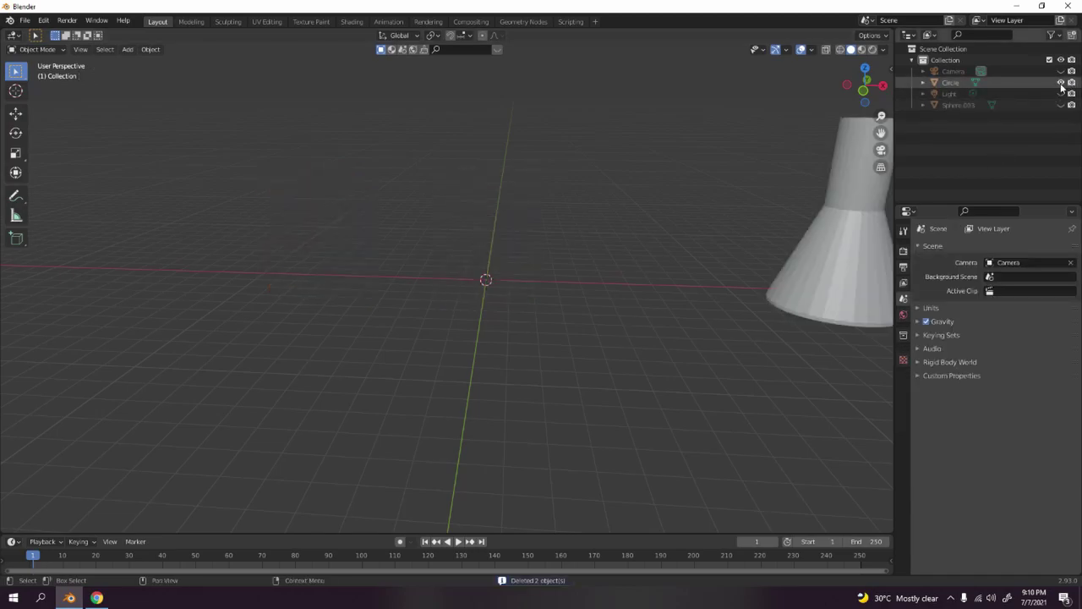
click(833, 254)
key(KP_Decimal)
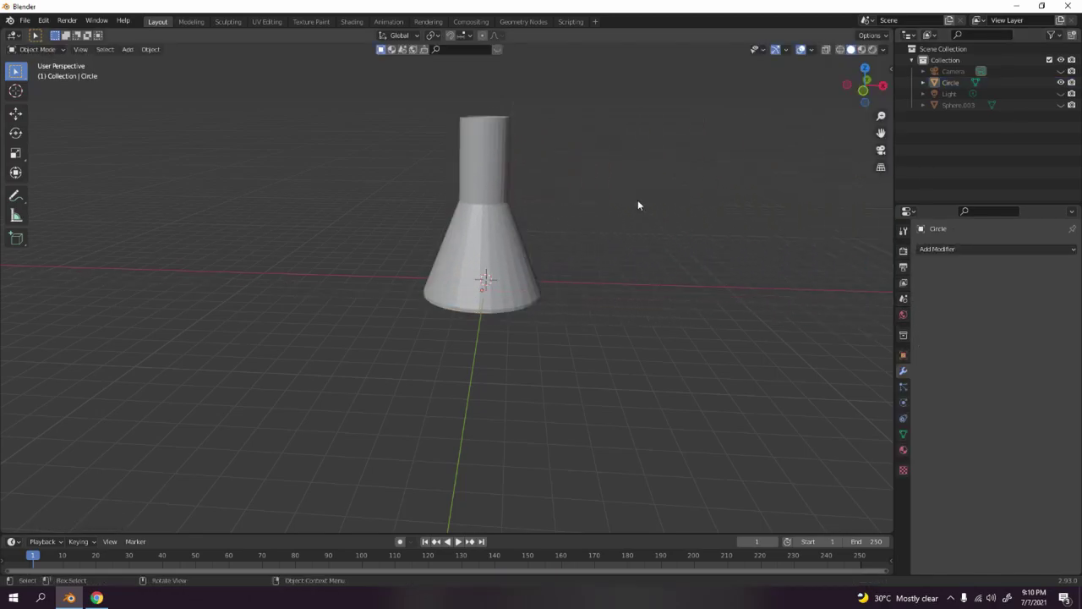
- Examine the conical flask's vertex rings and overall mesh structure in edit mode
key(KP_1)
scroll(638, 201, up, 3)
key(Tab)
key(Tab)
key(Tab)
key(alt+a)
middle_drag(585, 266, 524, 254)
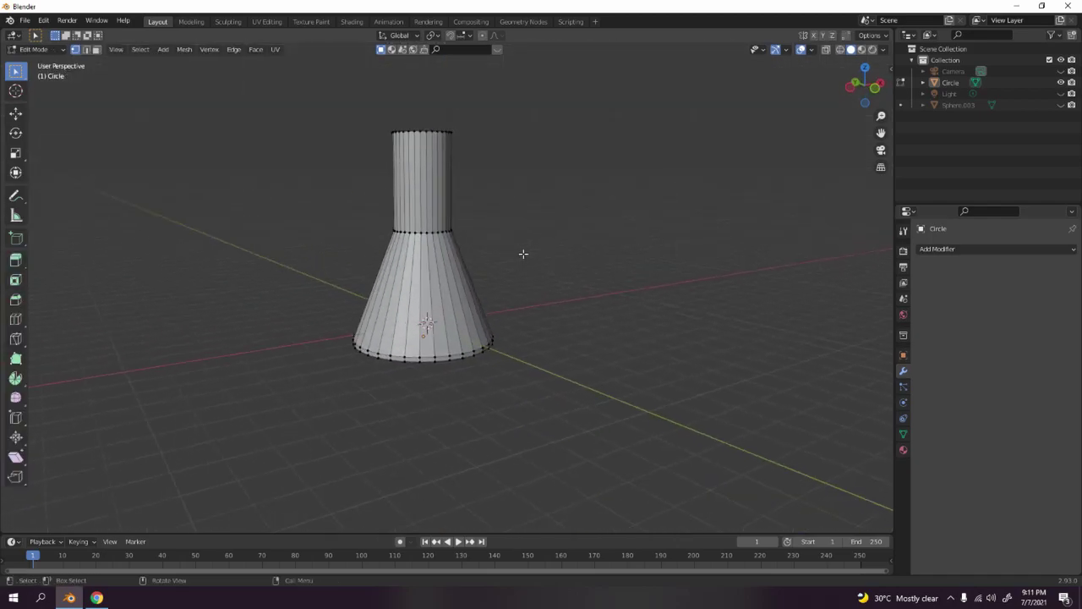
key(Tab)
- Move the reference flask about 7 m along negative X in front view to clear the origin
click(427, 307)
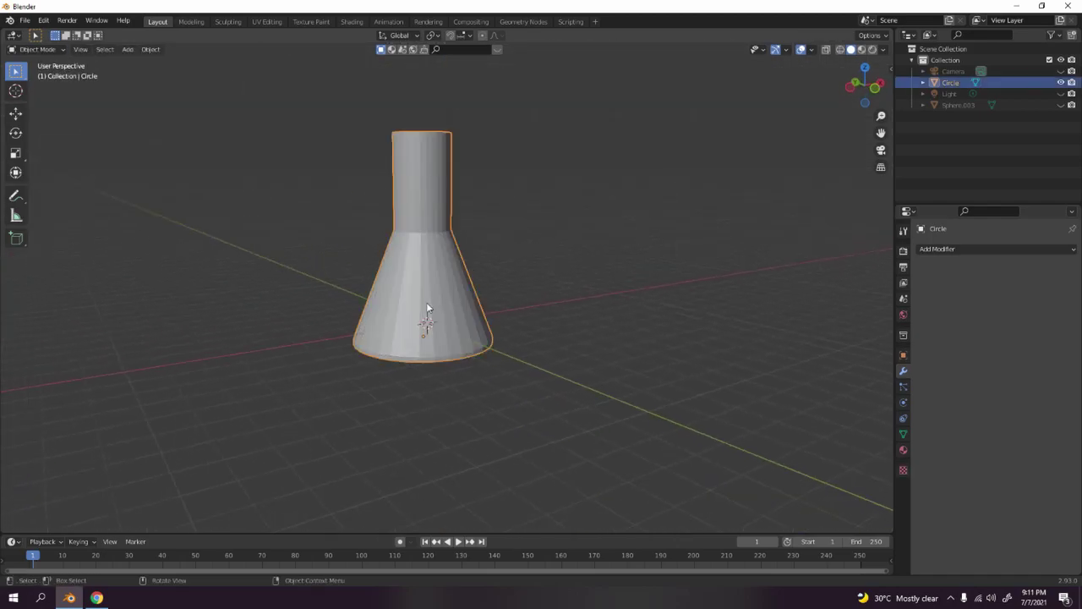
key(KP_1)
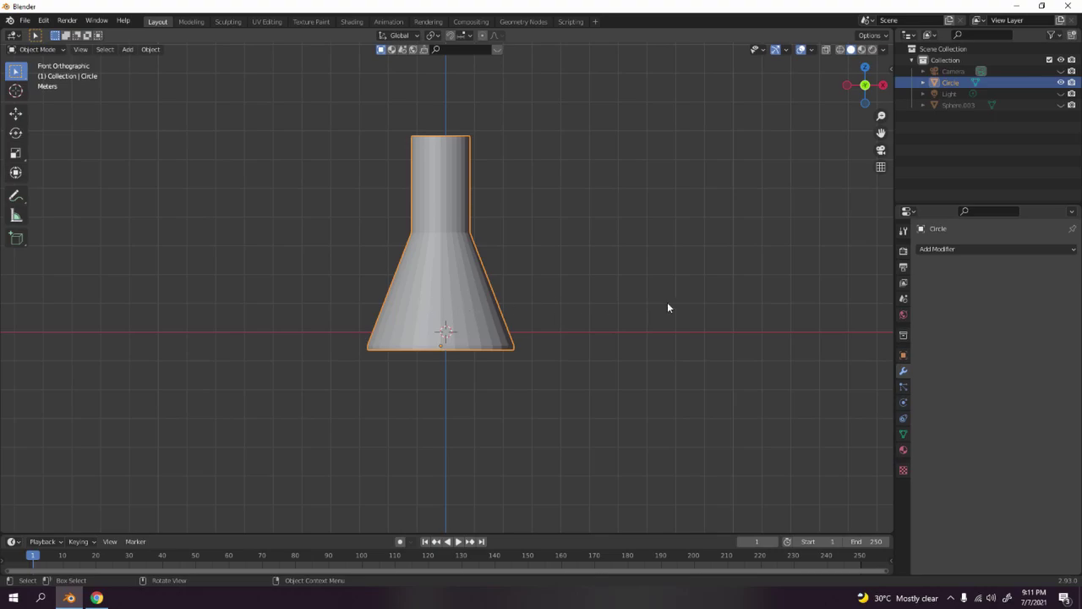
key(g)
key(x)
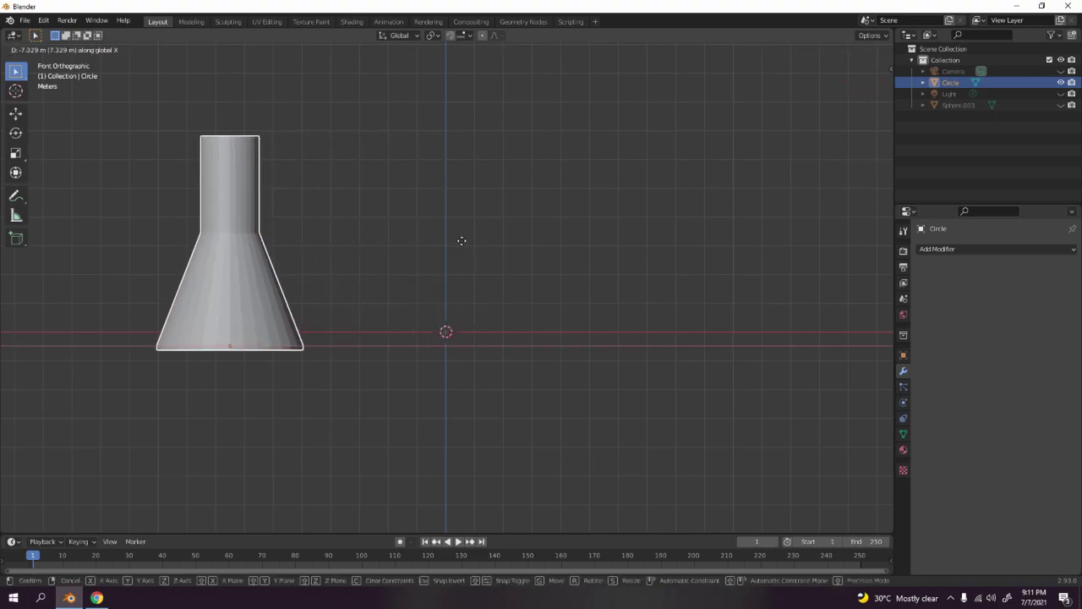
click(456, 237)
key(shift+a)
mouse_move(453, 258)
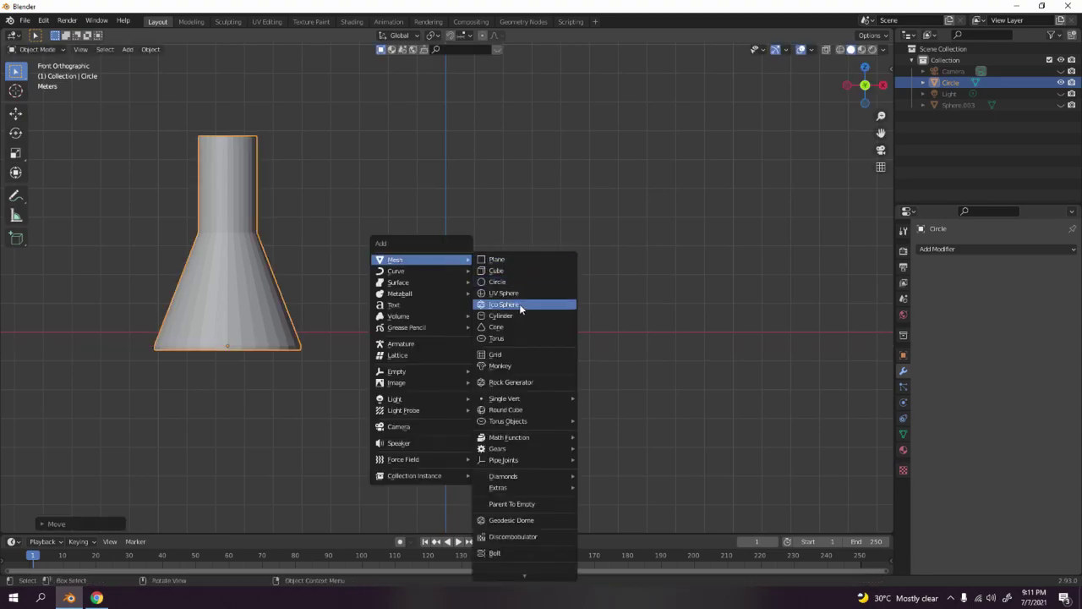
click(322, 141)
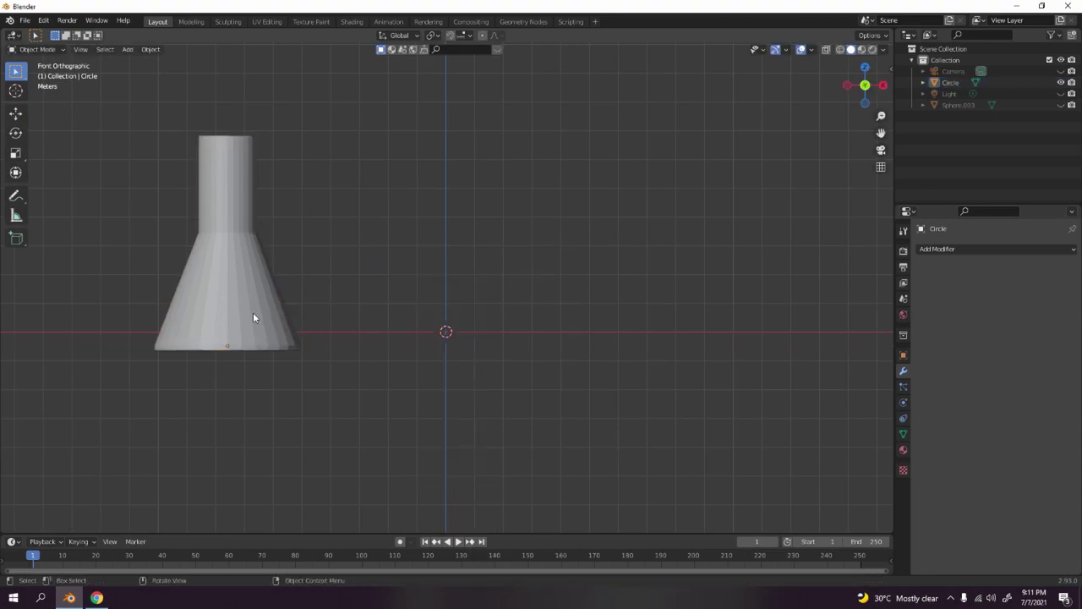
click(253, 312)
click(487, 247)
- Add a mesh circle at the 3D cursor as the base of a new flask and return to front view
key(shift+a)
mouse_move(488, 242)
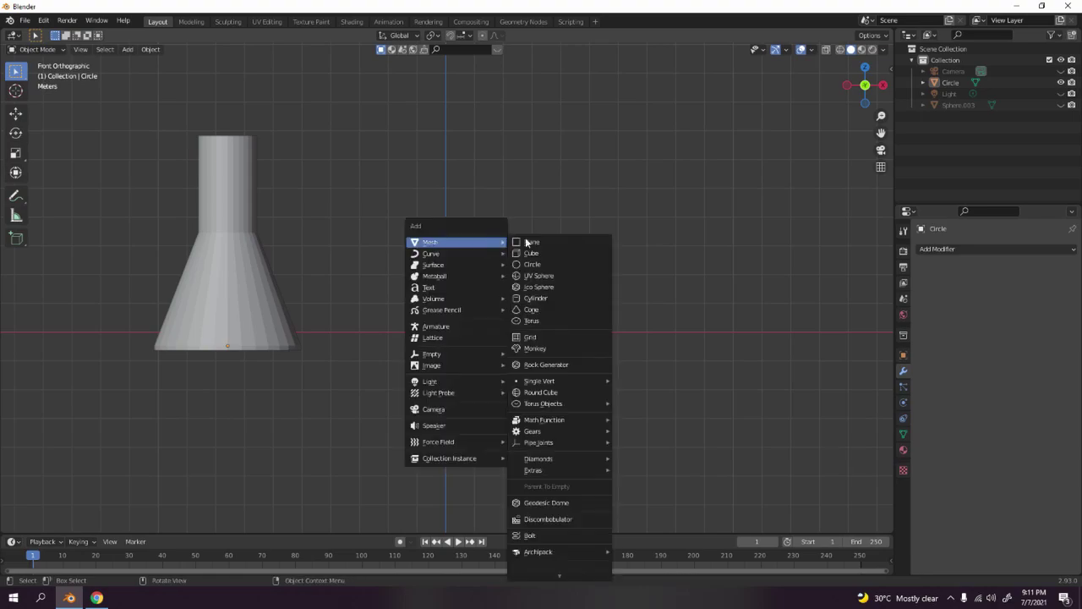
click(572, 264)
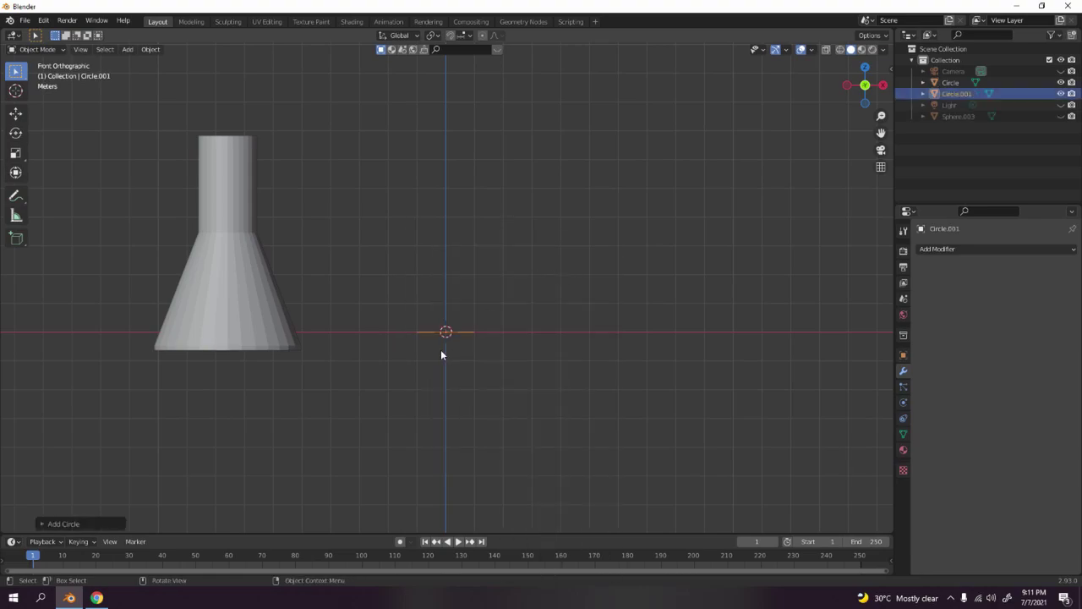
middle_drag(428, 280, 457, 338)
key(KP_1)
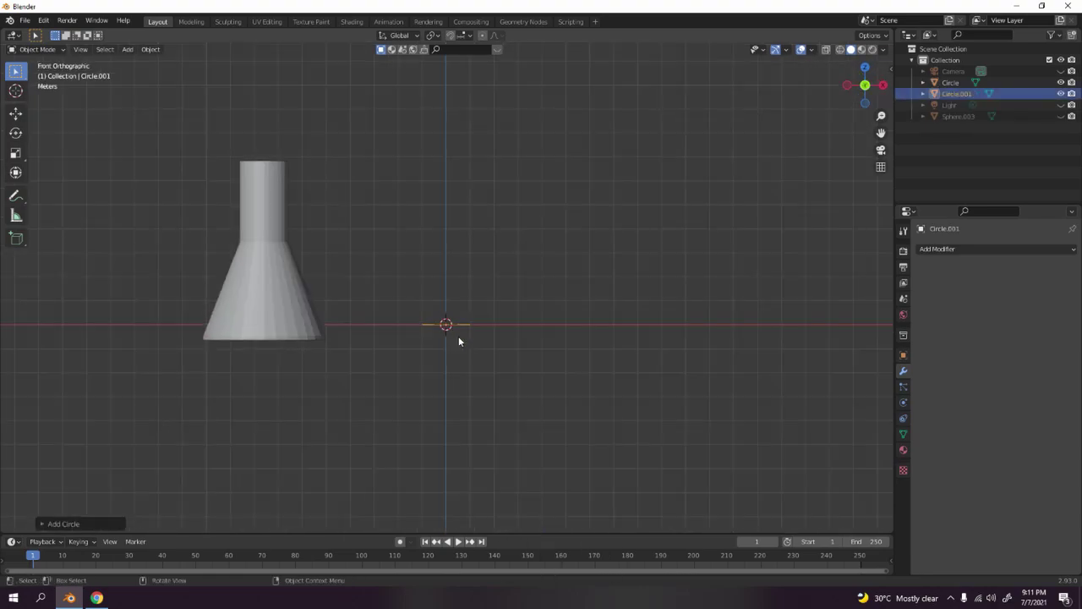
- Scale the whole circle up in edit mode until it is slightly wider than the reference flask's base
key(Tab)
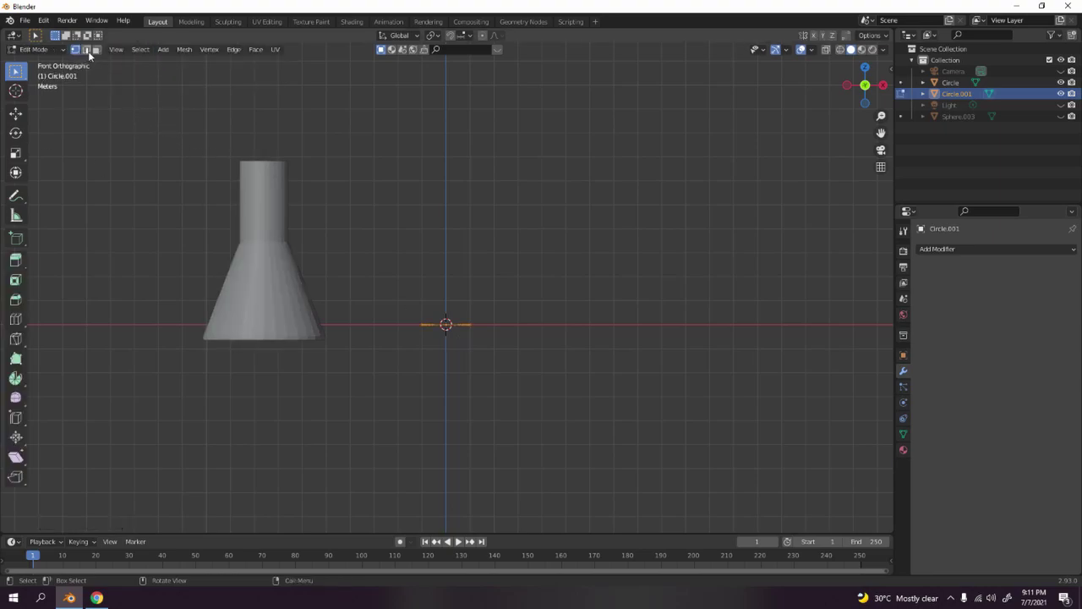
scroll(518, 277, up, 3)
shift+middle_drag(518, 278, 739, 374)
key(s)
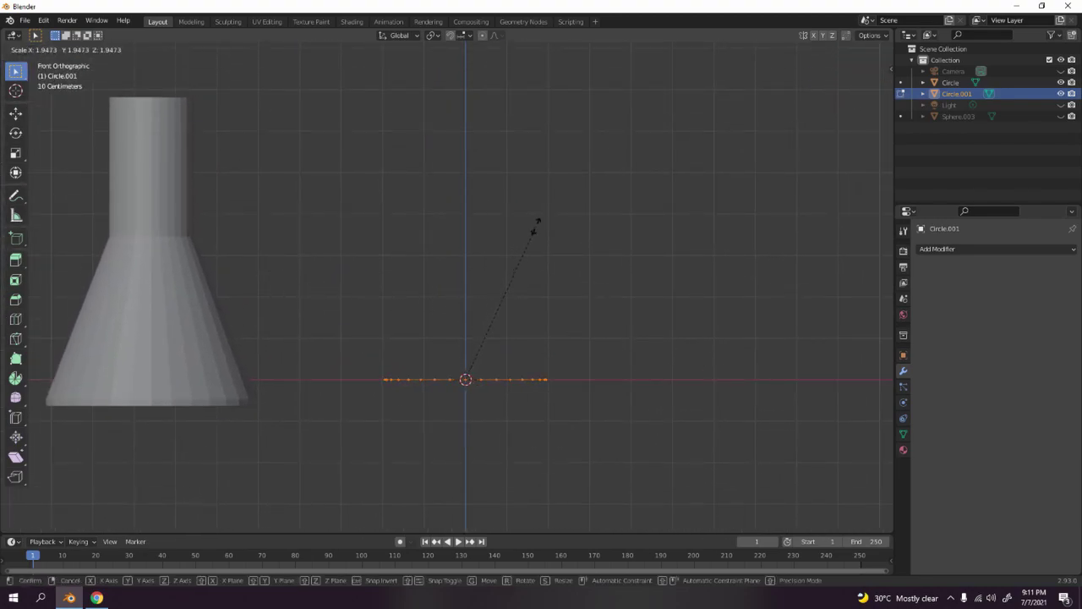
click(575, 157)
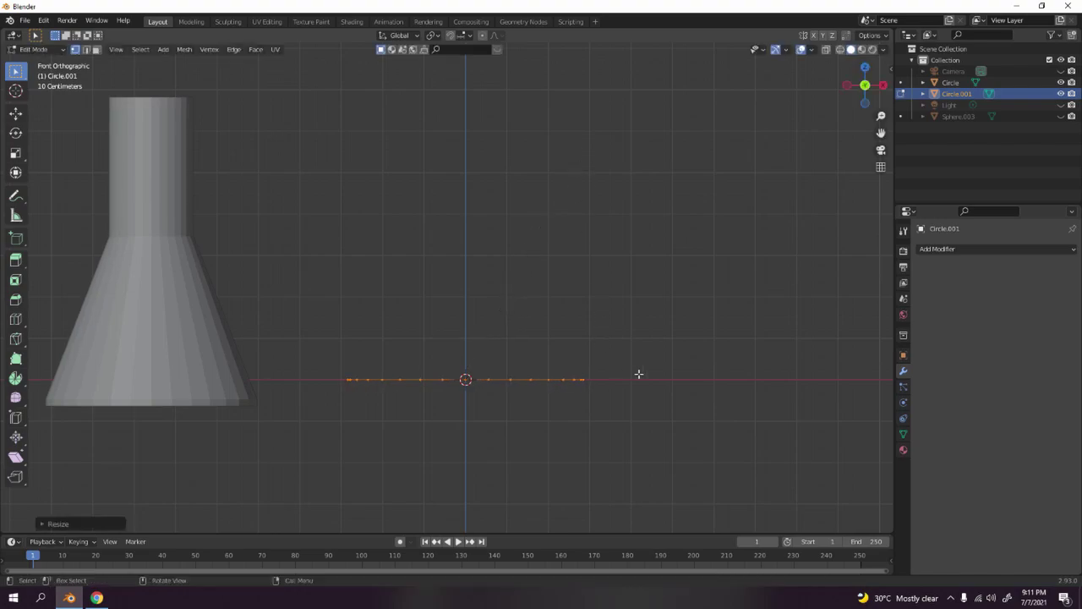
- Extrude the circle up along Z to the reference's shoulder height and scale the top ring inward to roughly neck width
key(e)
key(z)
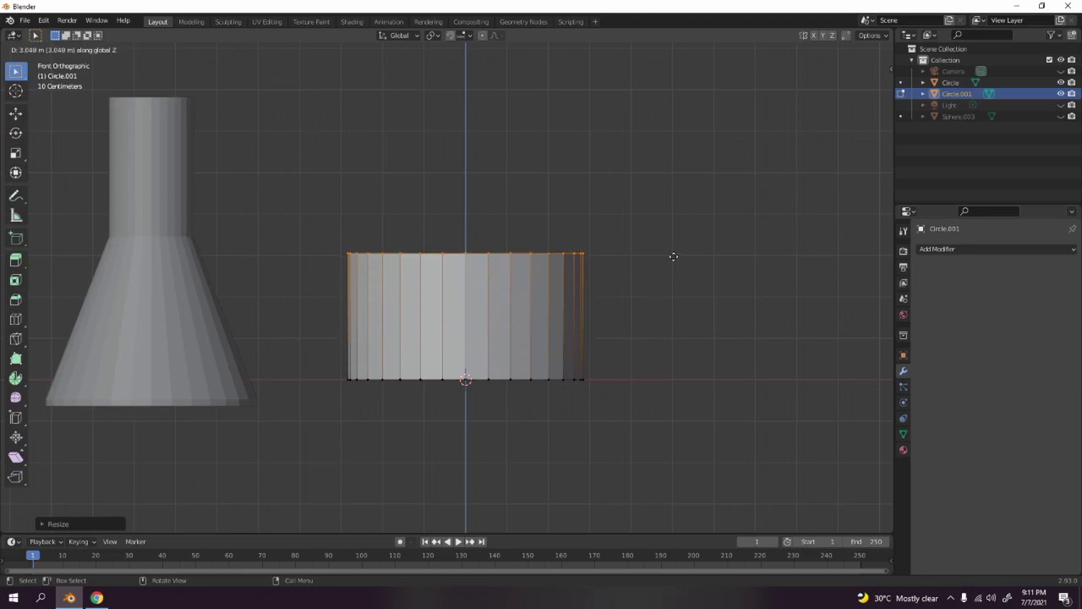
click(674, 244)
key(s)
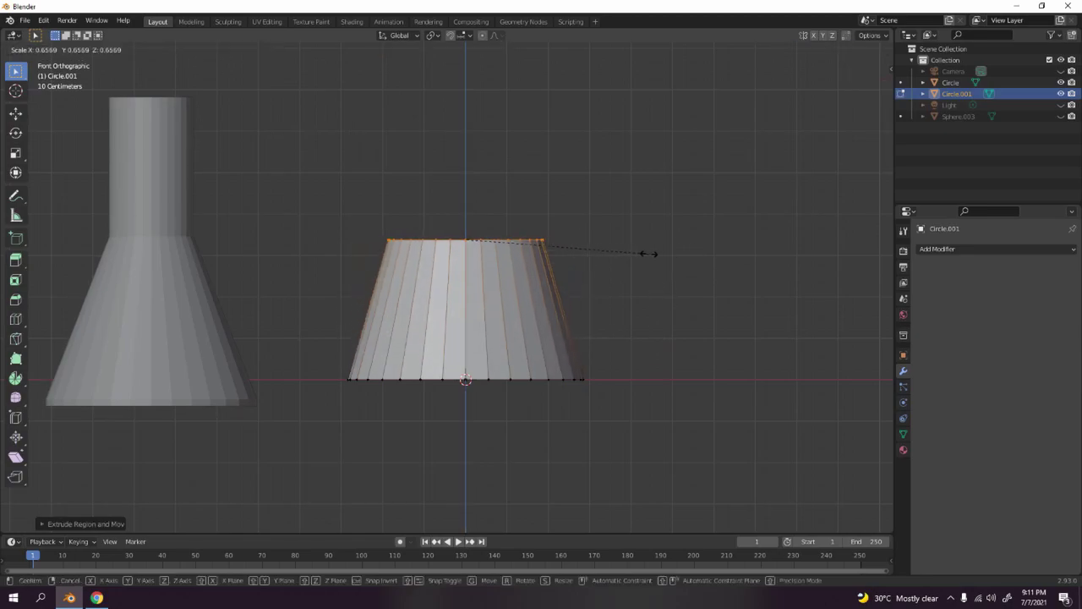
click(541, 238)
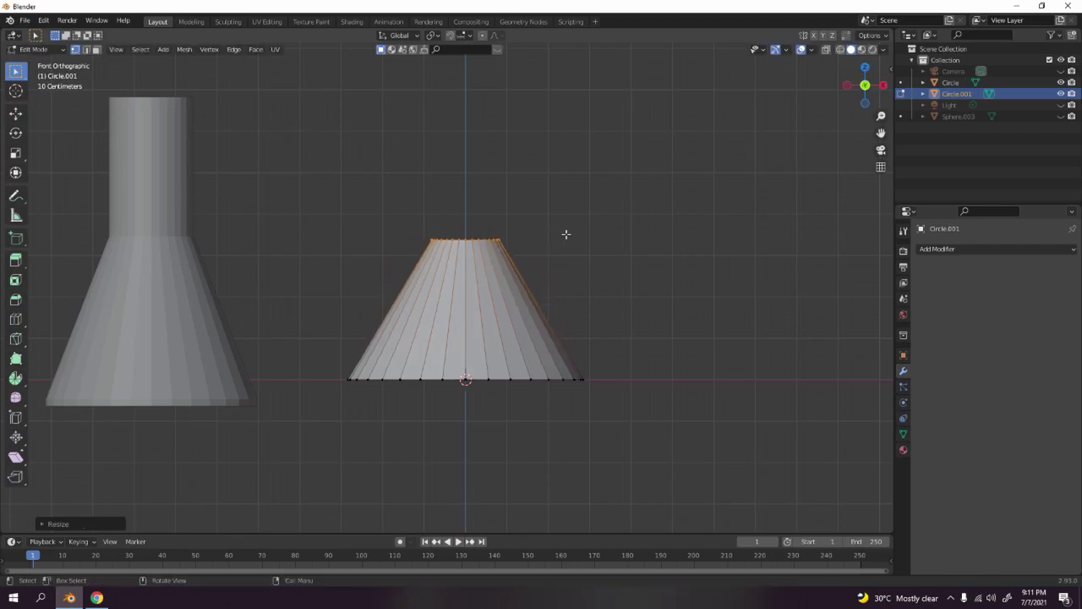
- Extrude the narrow top ring straight up to just above the reference flask's rim to form the neck, and leave edit mode
key(e)
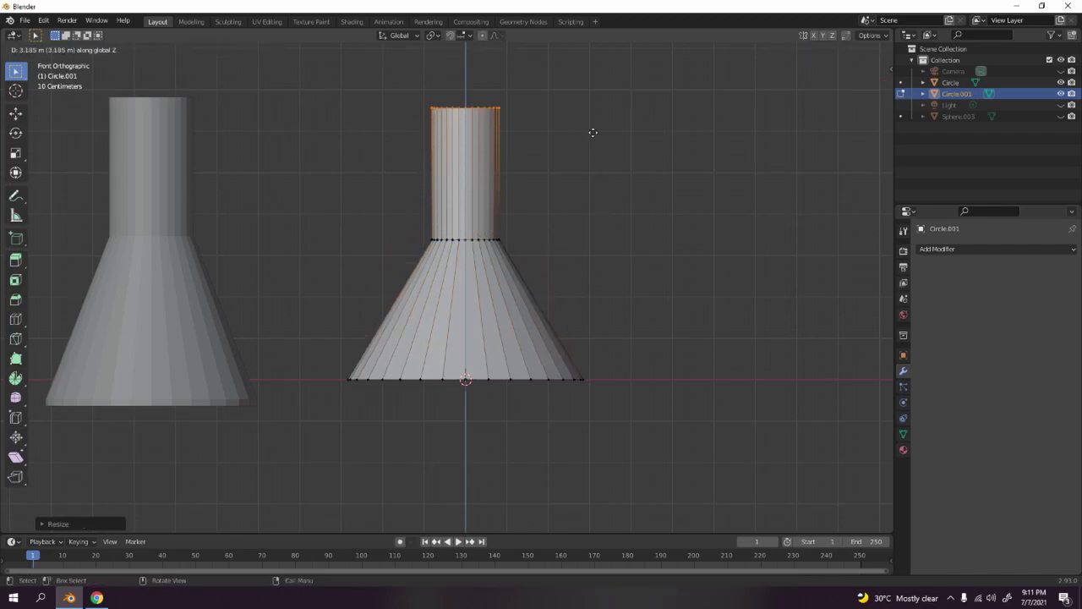
click(586, 112)
key(Tab)
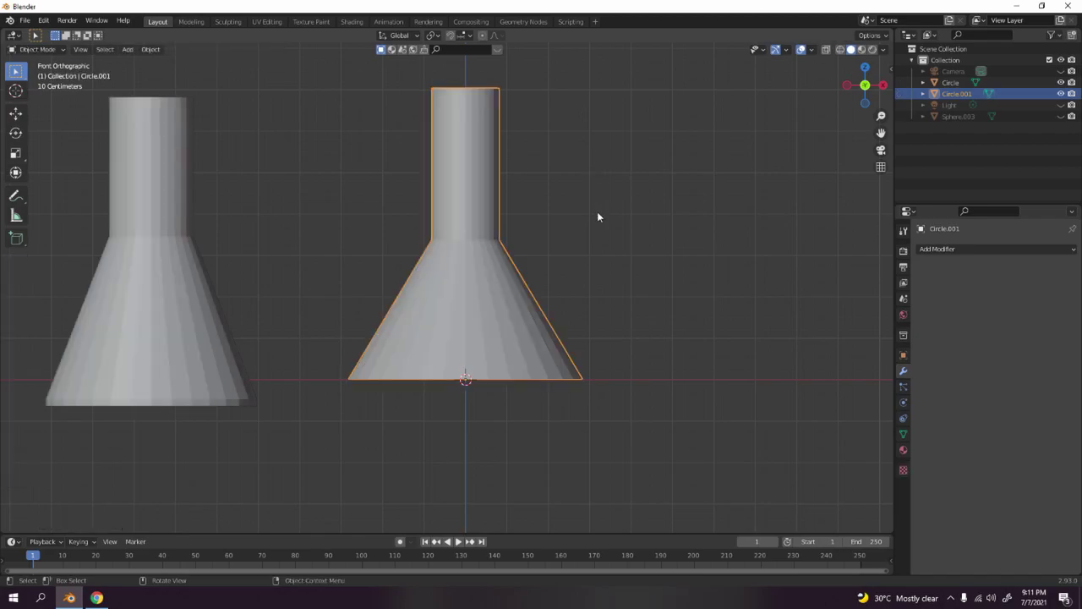
click(597, 212)
- Compare the bottom edges and proportions of the new flask and the reference flask from several angles
scroll(597, 211, down, 4)
scroll(404, 255, up, 4)
shift+middle_drag(405, 255, 402, 230)
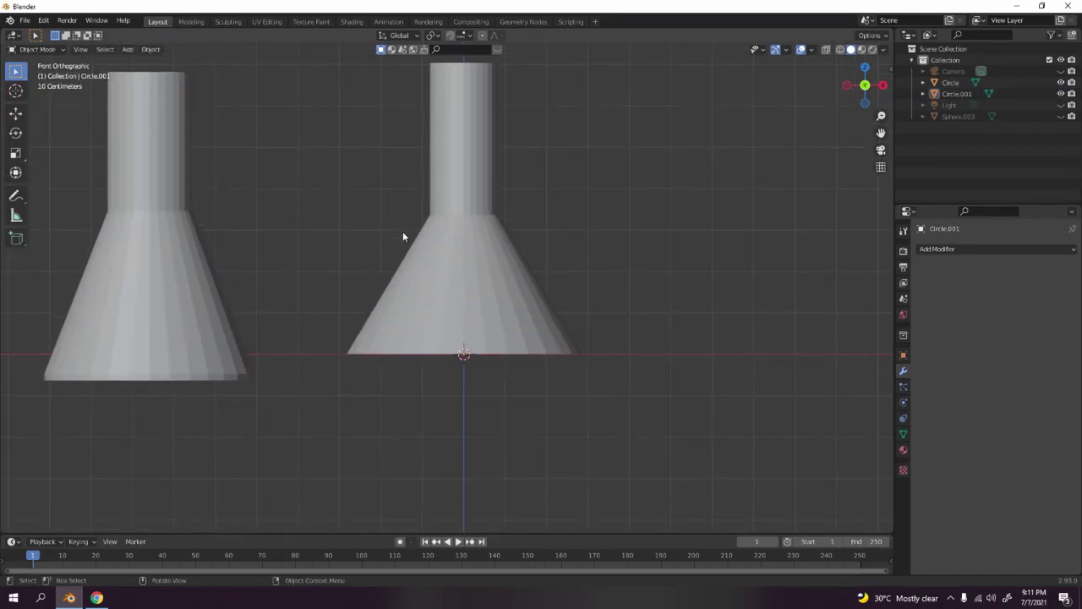
shift+middle_drag(401, 285, 519, 290)
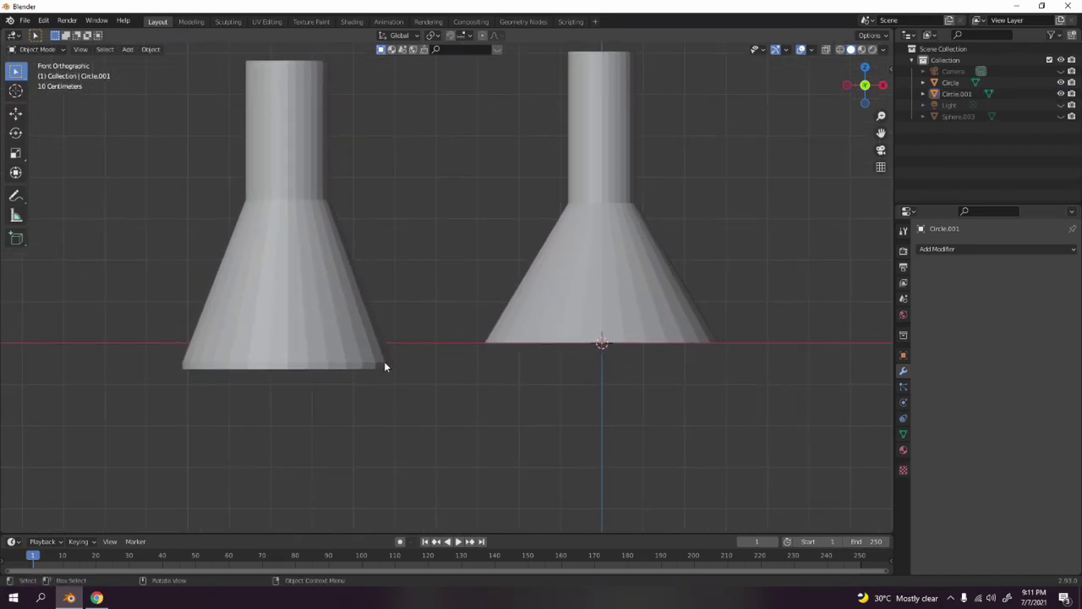
mouse_move(367, 367)
middle_down()
mouse_move(371, 325)
mouse_move(371, 358)
middle_up()
middle_drag(623, 336, 638, 330)
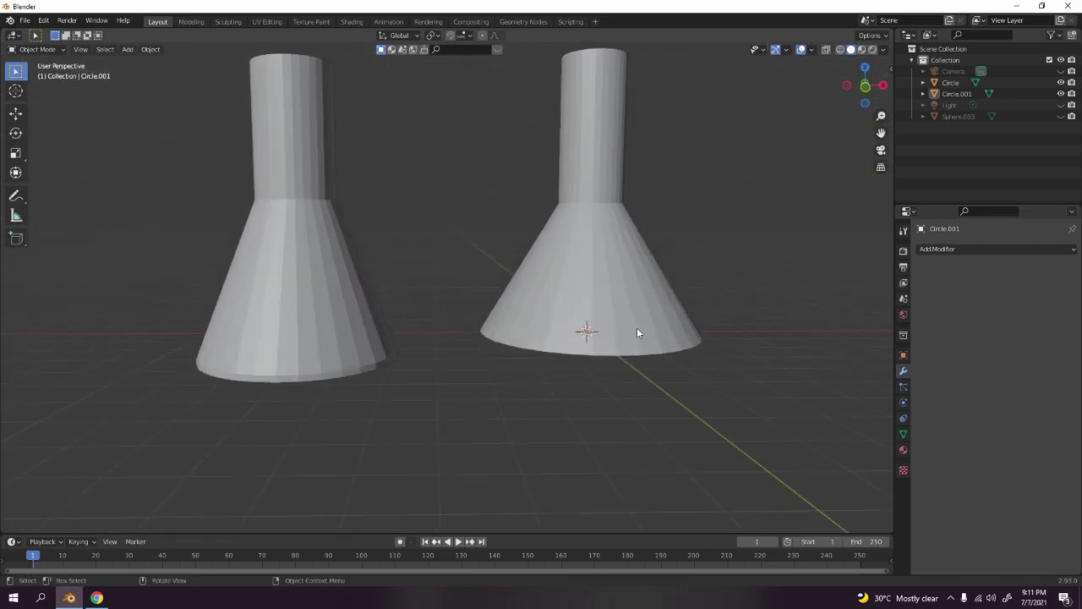
click(629, 277)
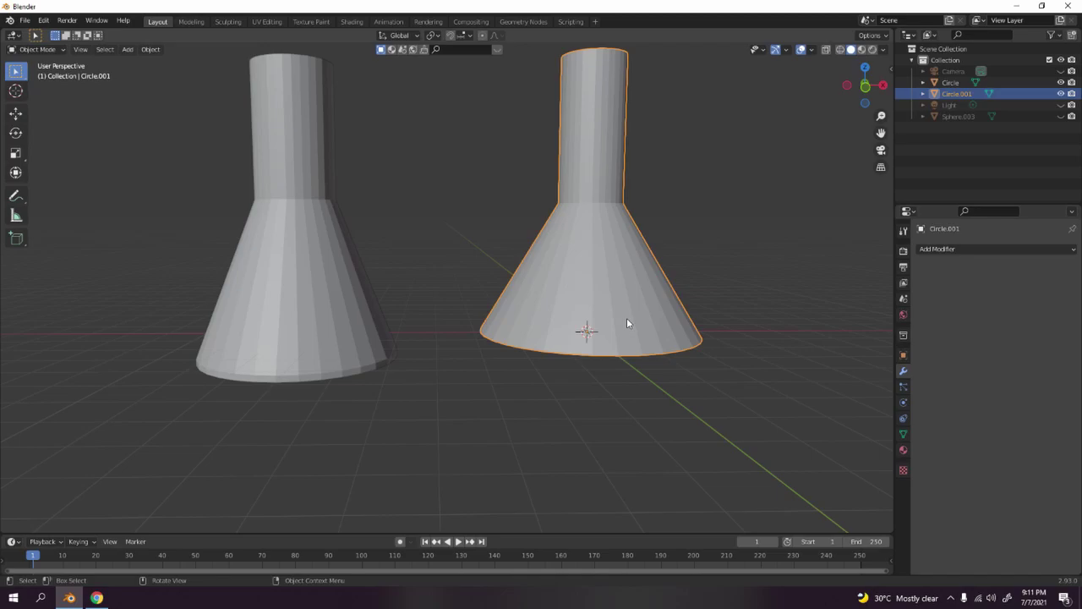
middle_drag(624, 321, 495, 344)
mouse_move(422, 348)
middle_down()
mouse_move(326, 375)
mouse_move(416, 356)
middle_up()
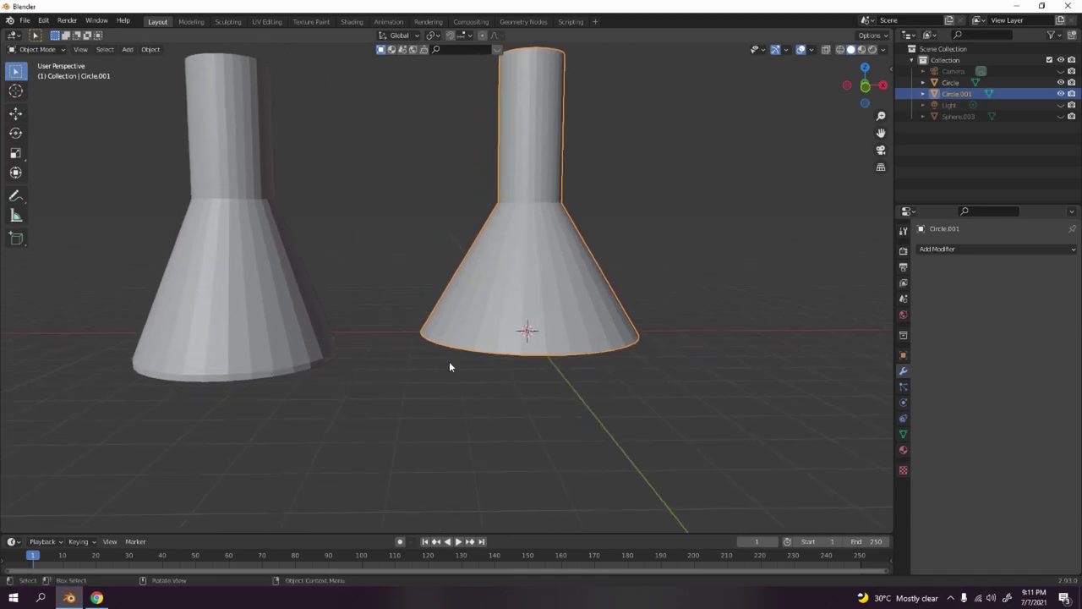
key(KP_1)
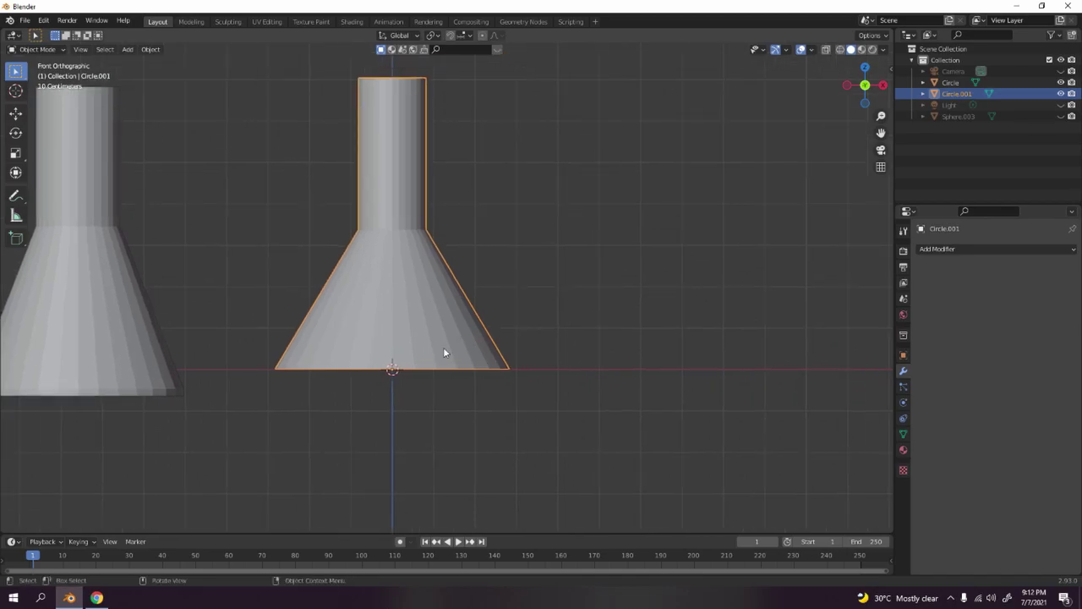
- Extrude the new flask's base ring straight down about 0.23 m along Z to form a short vertical foot
alt+middle_click(349, 283)
key(Tab)
alt+click(432, 377)
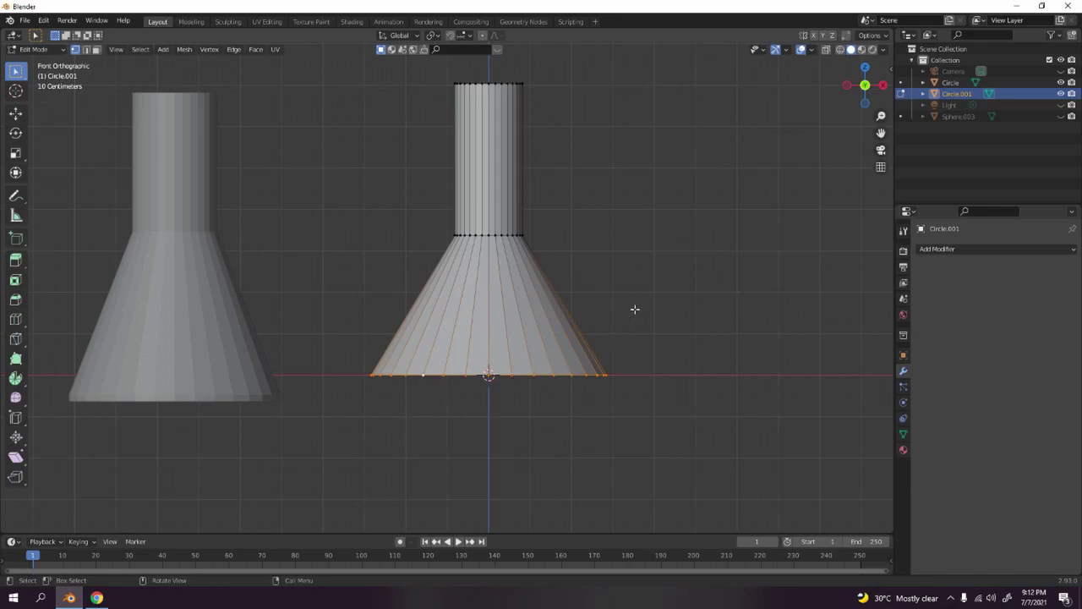
key(e)
key(z)
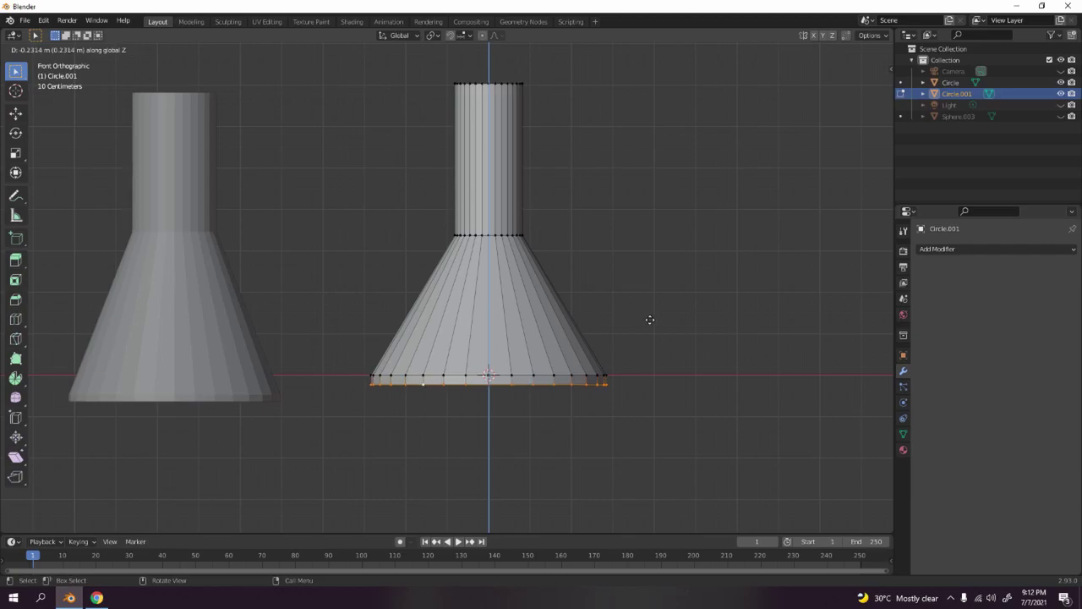
click(648, 322)
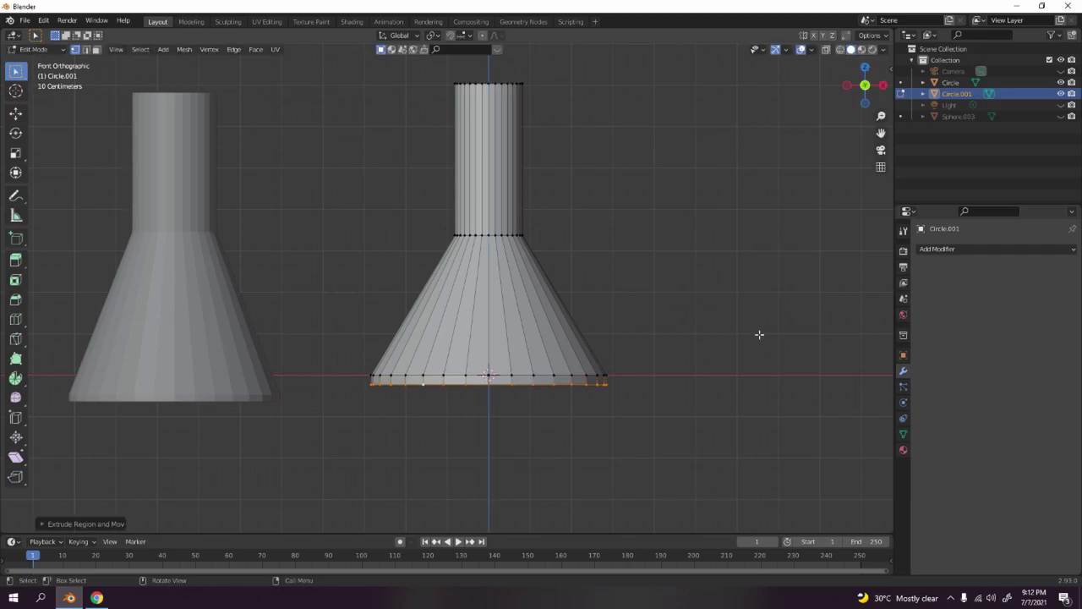
key(s)
right_click(693, 336)
- Inspect the new flask's base and overall shape in object mode from several angles
scroll(580, 375, down, 2)
middle_drag(580, 374, 442, 293)
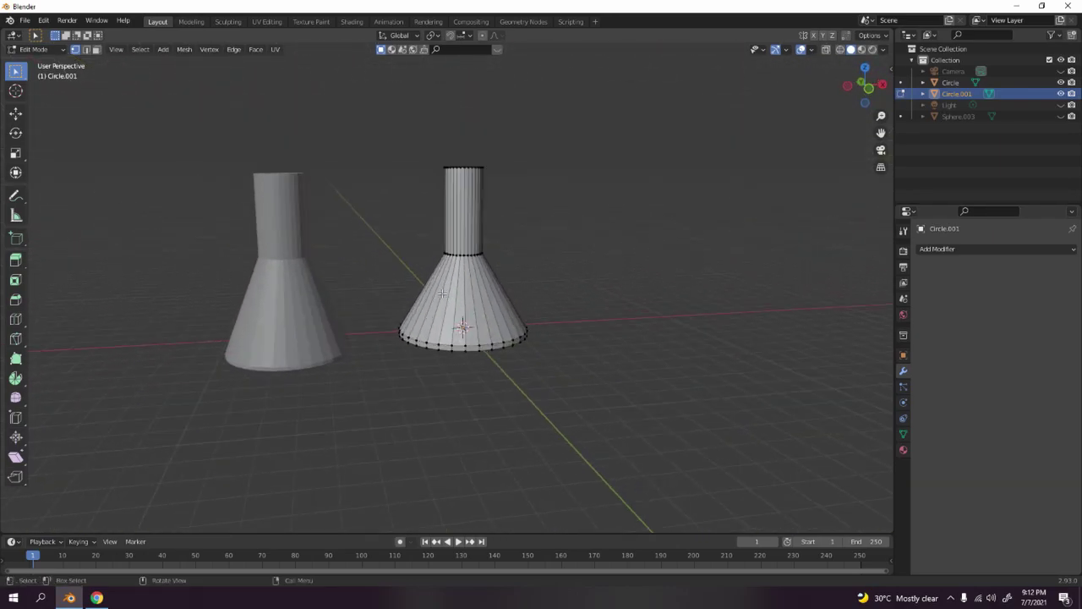
key(Tab)
mouse_move(563, 291)
middle_down()
mouse_move(533, 266)
mouse_move(416, 302)
mouse_move(498, 339)
mouse_move(468, 314)
mouse_move(443, 313)
mouse_move(496, 281)
mouse_move(543, 292)
middle_up()
scroll(497, 282, up, 4)
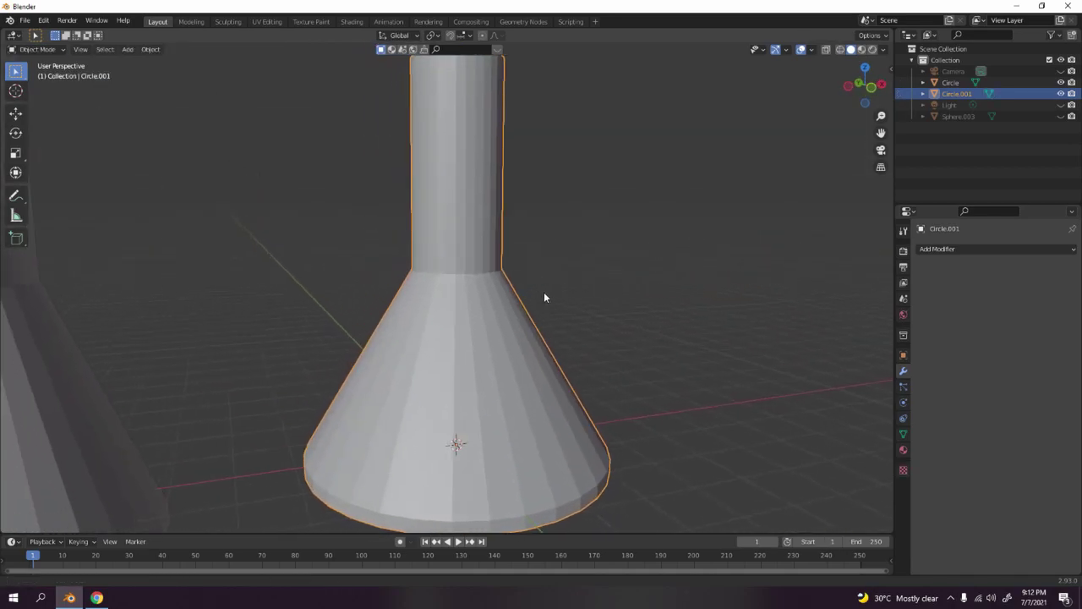
middle_drag(631, 278, 541, 340)
key(Tab)
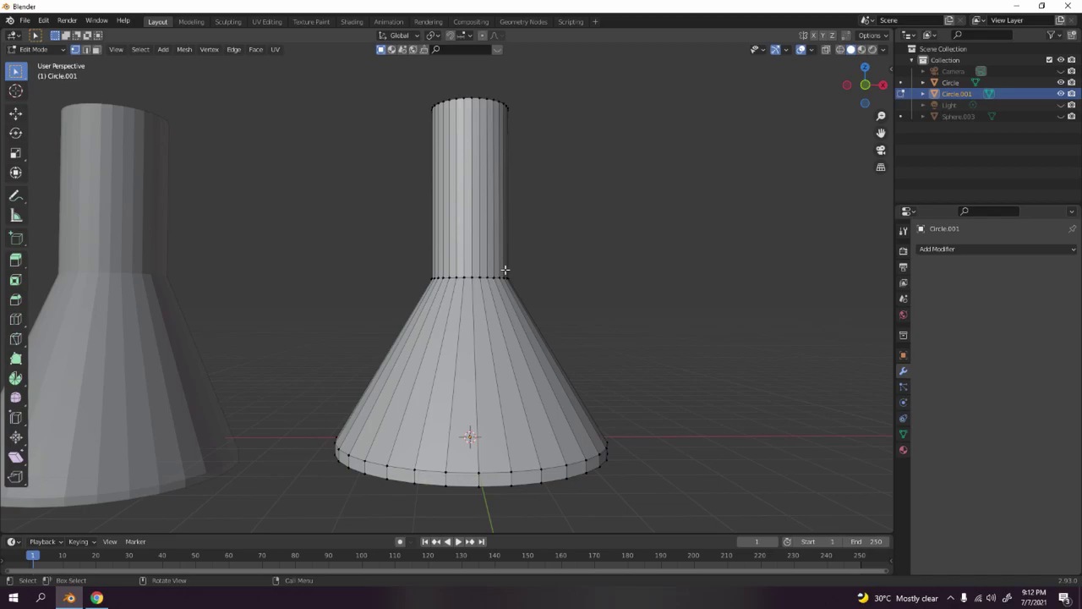
key(k)
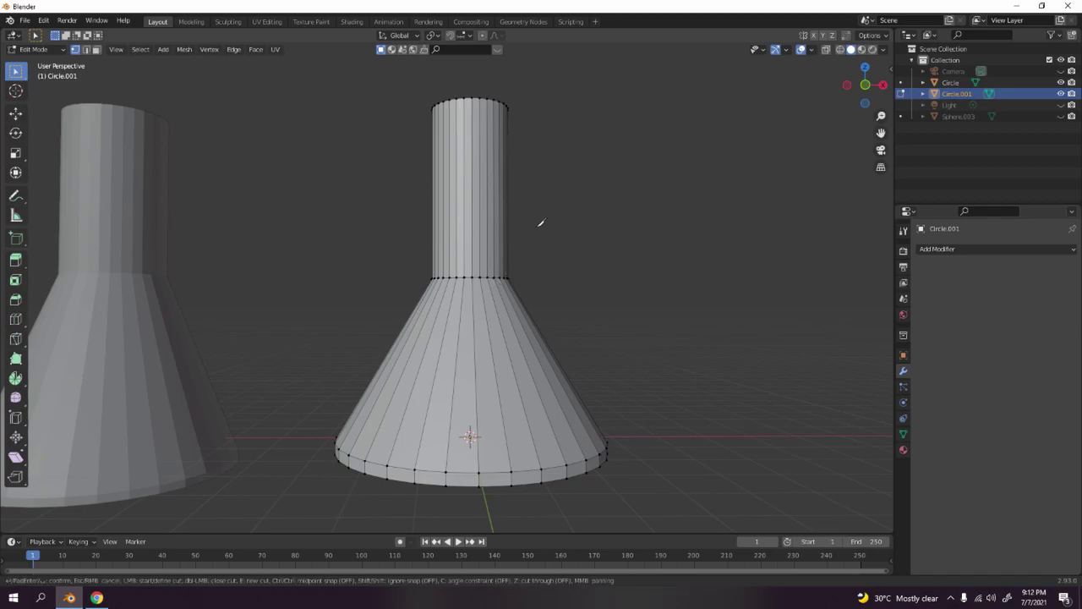
click(535, 336)
click(496, 376)
click(415, 381)
click(410, 322)
click(485, 311)
key(Escape)
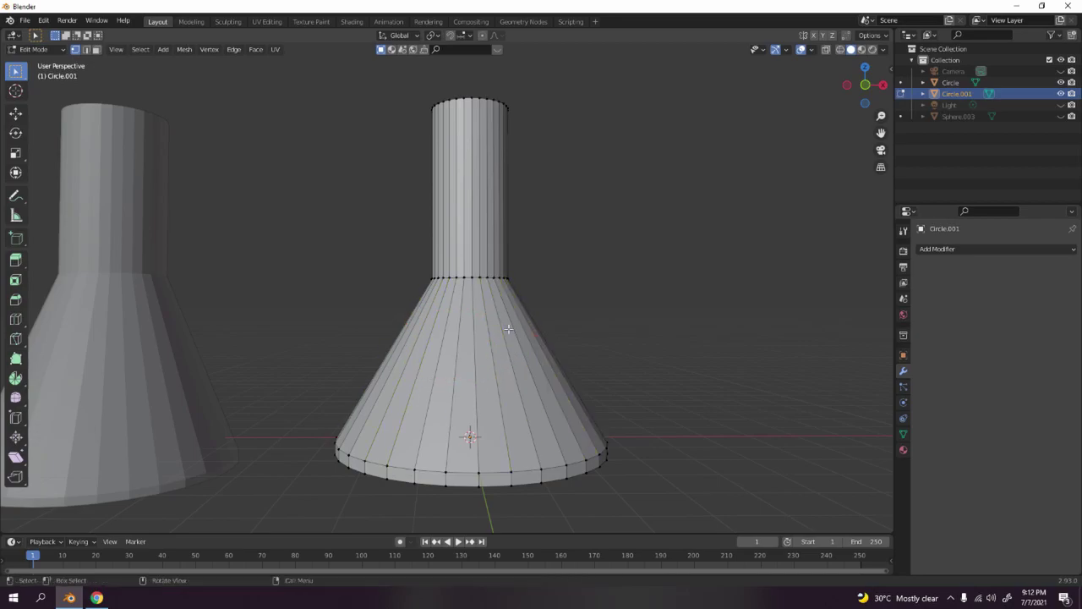
- Leave edit mode and deselect the finished conical flask
scroll(587, 345, down, 3)
key(Tab)
scroll(550, 240, down, 3)
click(478, 270)
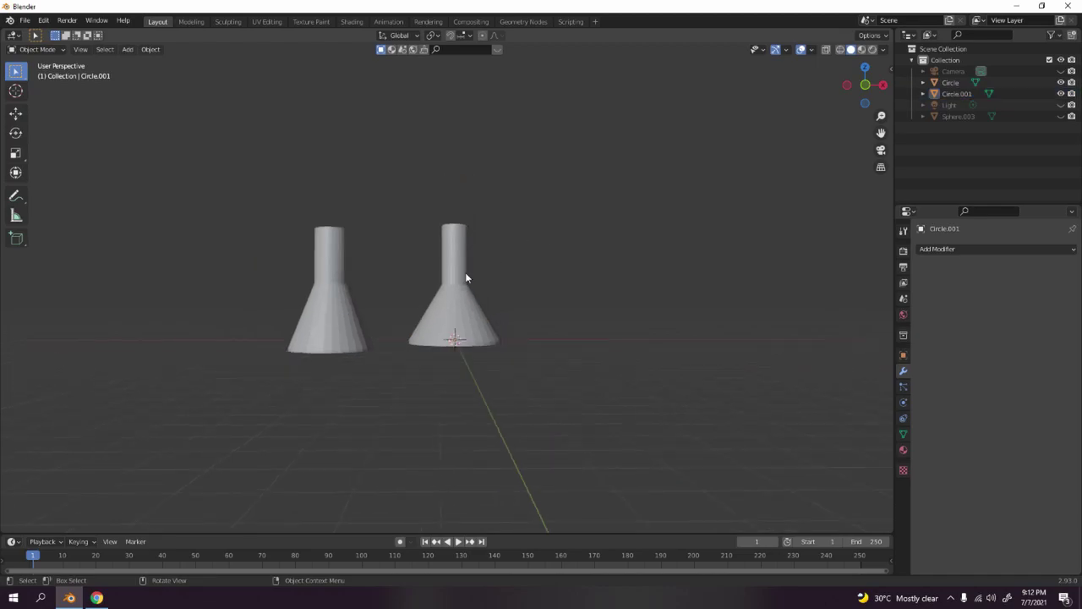
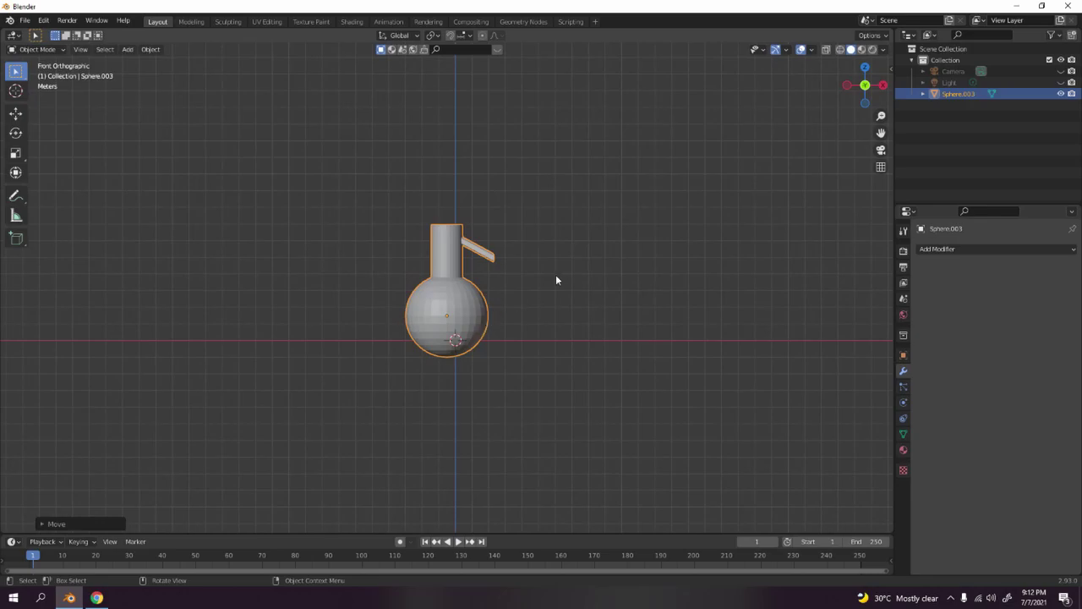
- Examine the mesh of the round-bottom reference flask with its side arm, ending in front view
scroll(473, 300, down, 3)
middle_drag(502, 318, 607, 291)
key(Tab)
key(Tab)
scroll(633, 319, down, 2)
key(KP_1)
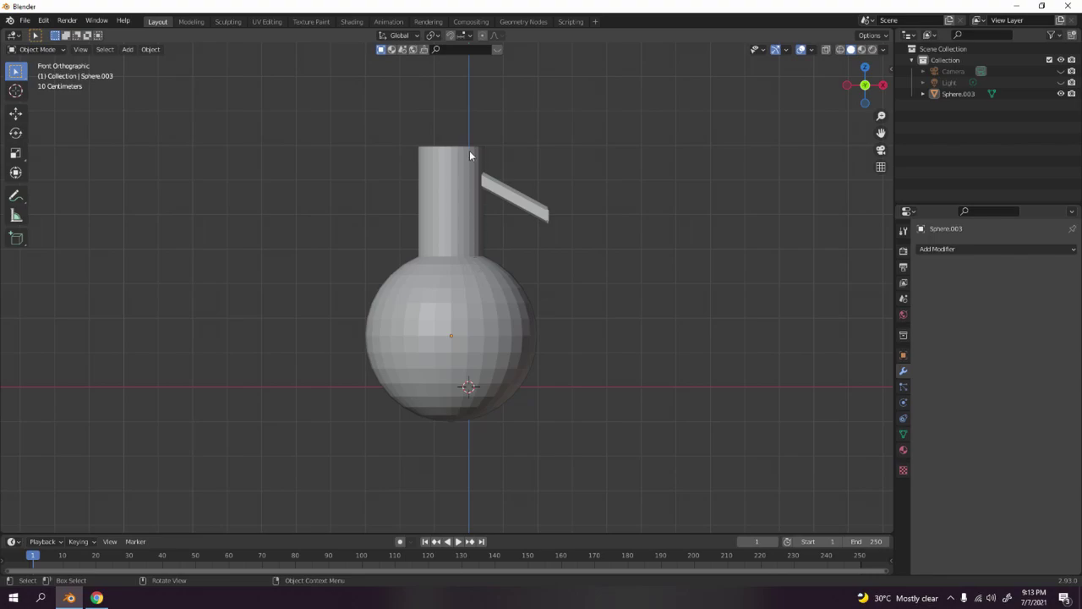
key(Tab)
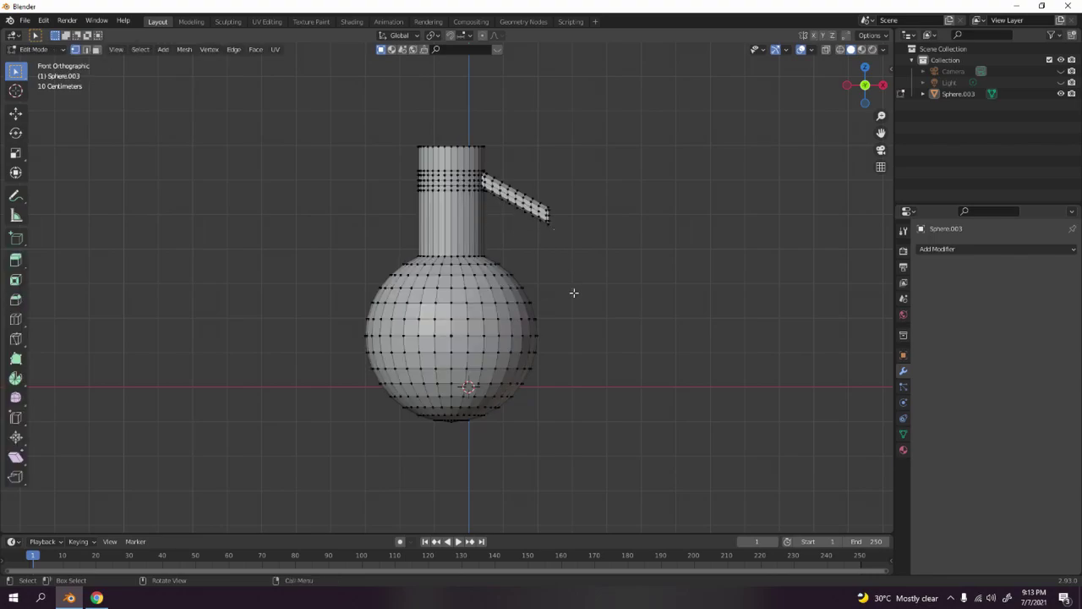
key(Tab)
- Move the round-bottom reference flask along negative X, well clear of the world origin, and deselect it
key(a)
key(g)
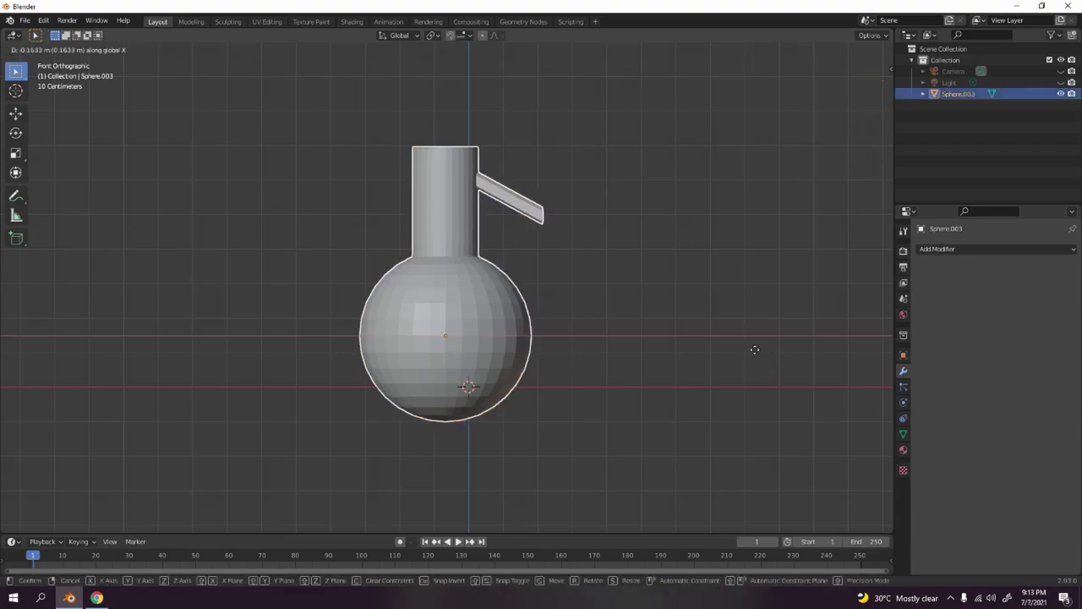
click(459, 345)
key(alt+a)
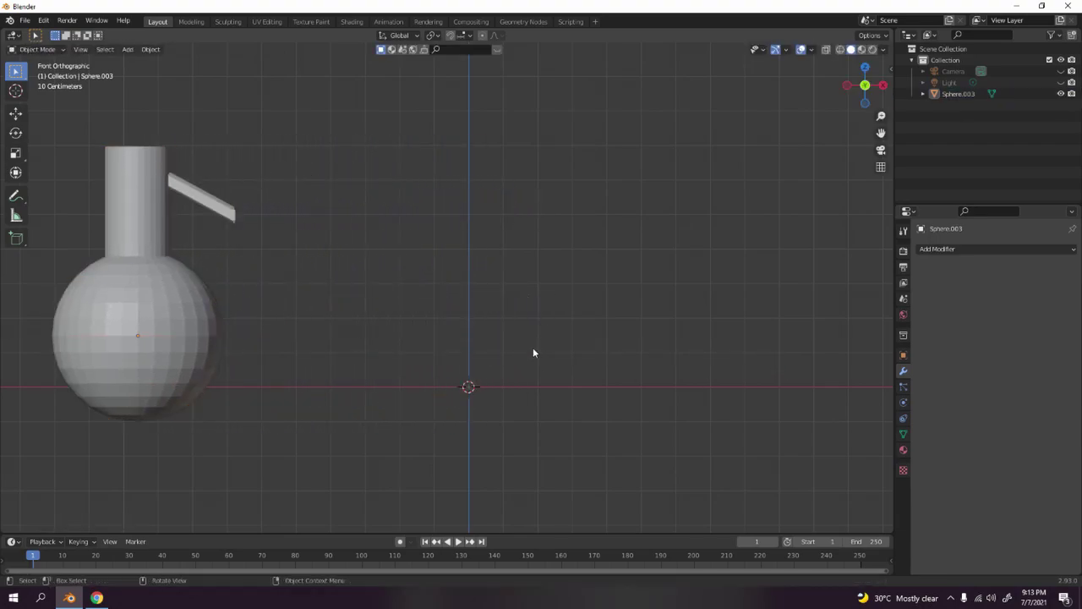
- Add a UV sphere at the world origin and scale it up to roughly two thirds of the reference bulb's width
key(shift+a)
mouse_move(528, 343)
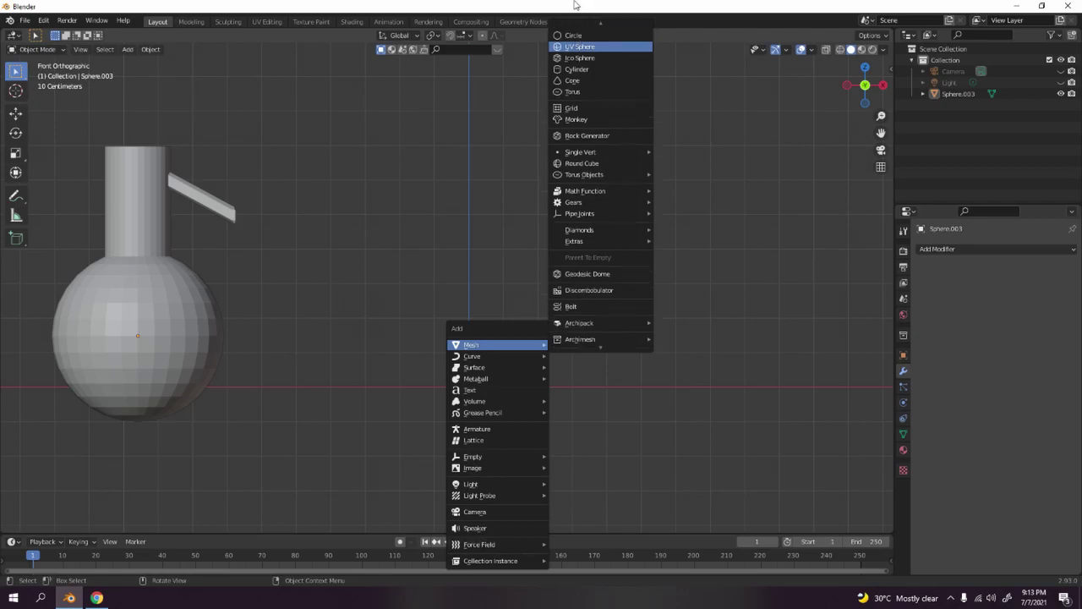
click(593, 62)
key(s)
click(627, 409)
key(s)
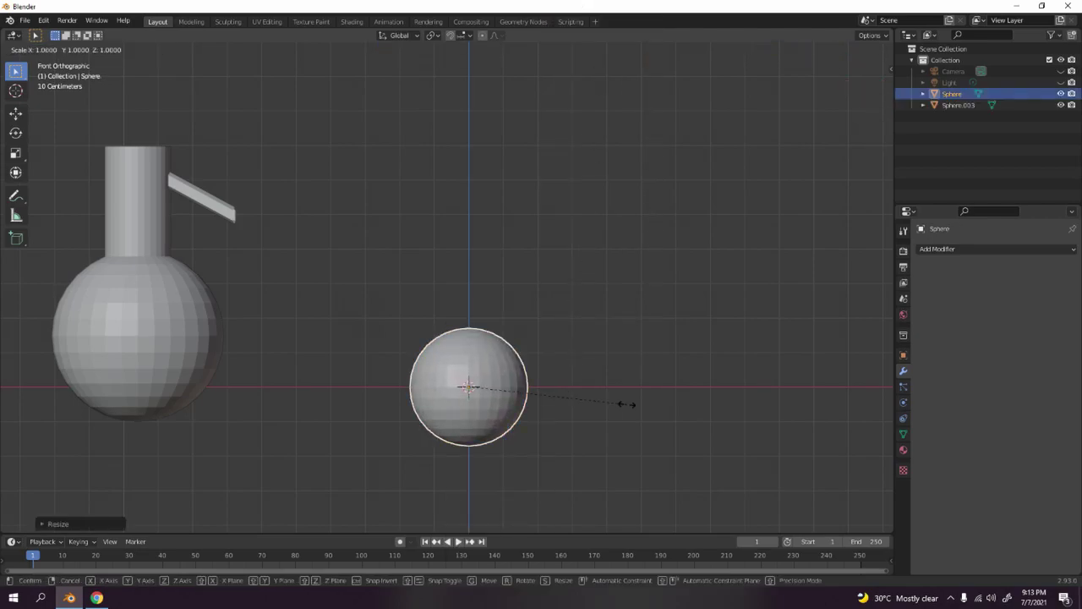
key(shift+z)
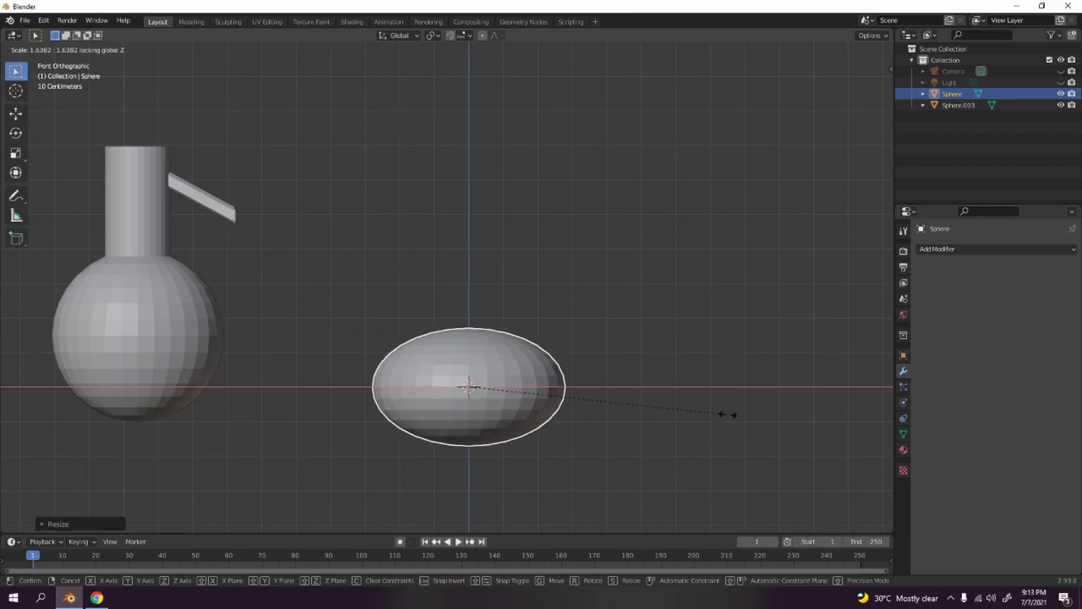
key(Escape)
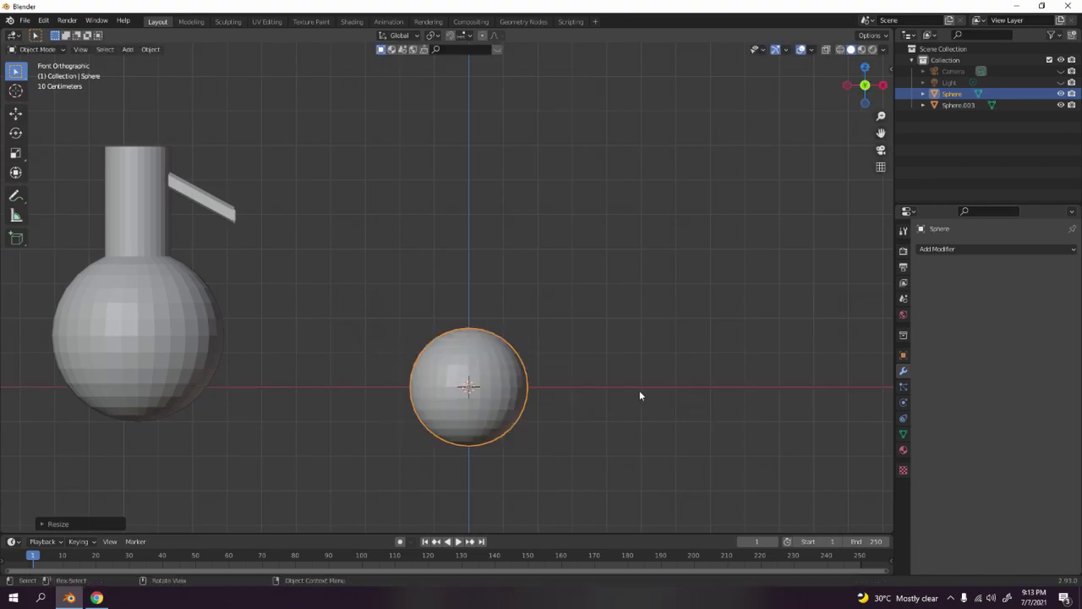
- Scale the sphere up uniformly and raise it along Z until it matches the reference bulb's size and height
key(s)
click(682, 403)
key(g)
key(z)
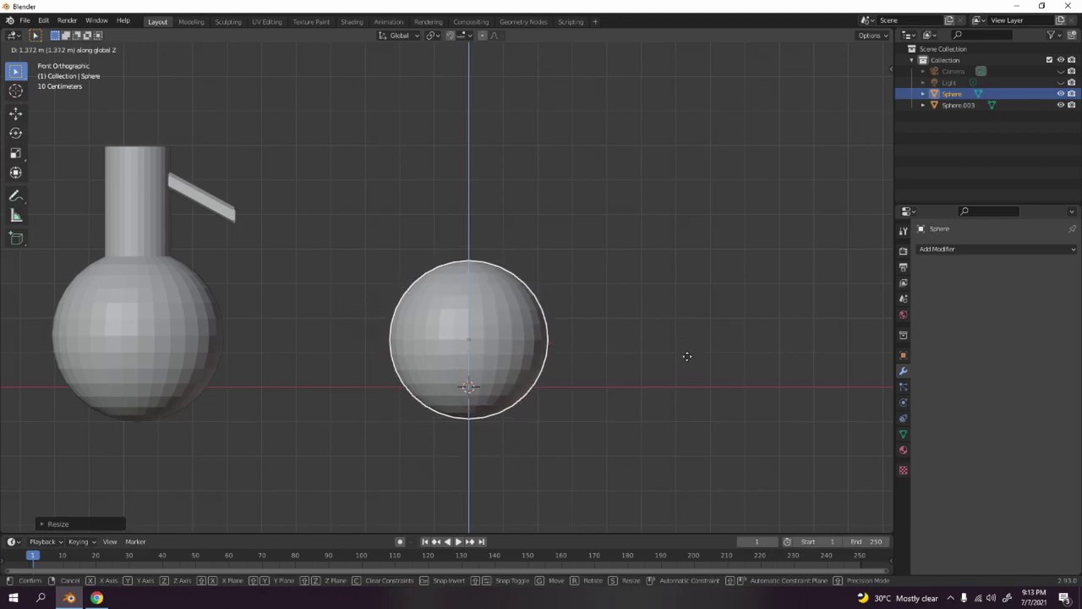
click(682, 338)
key(s)
click(697, 355)
key(g)
key(z)
click(708, 369)
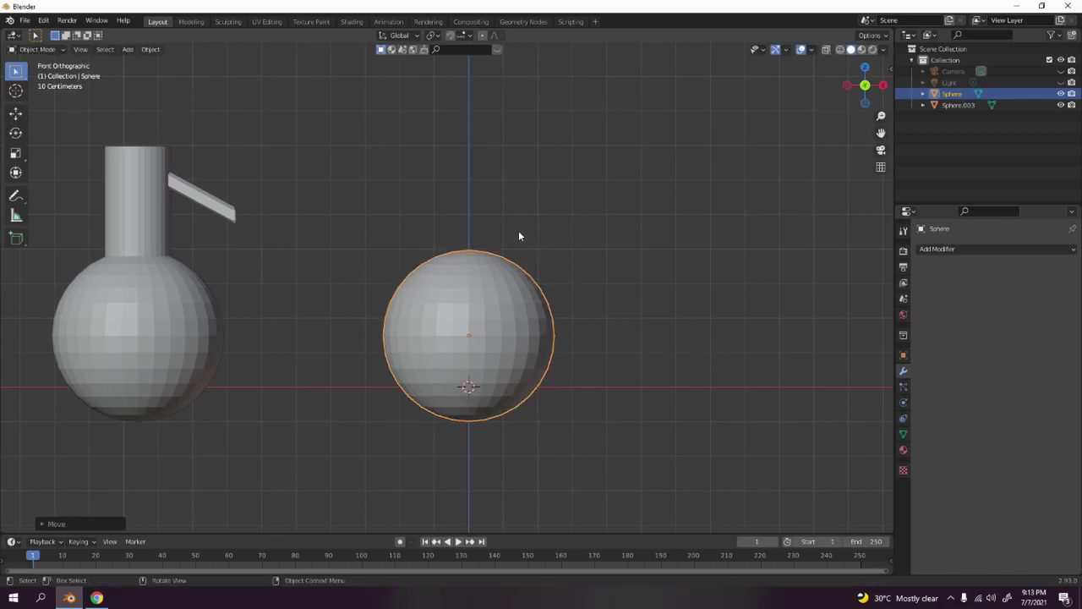
- Show the sphere's mesh as see-through wireframe in edit mode and switch to face selection
key(Tab)
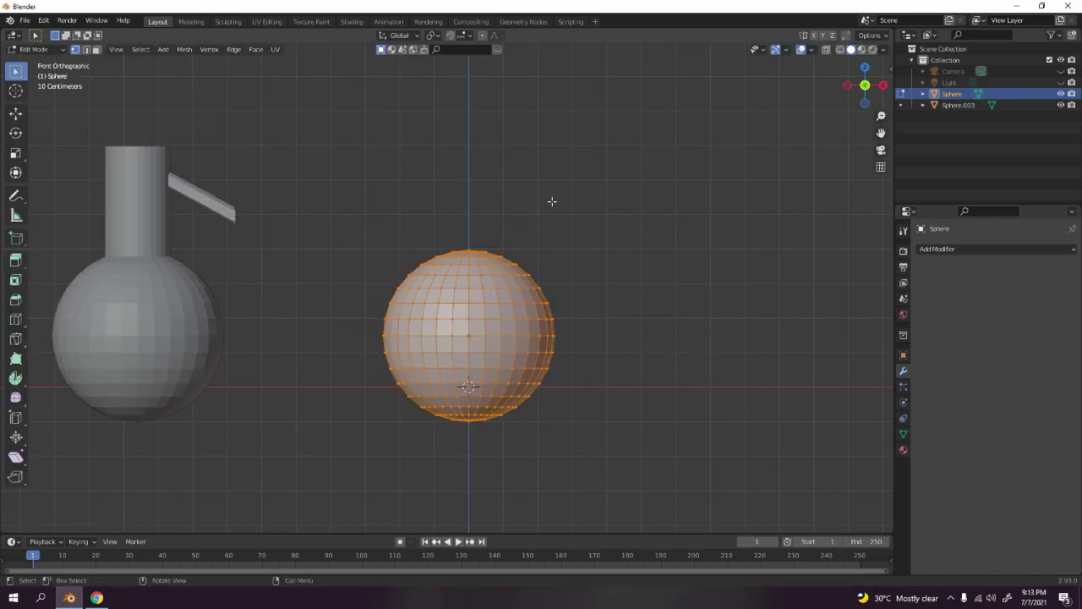
scroll(515, 197, up, 3)
shift+middle_drag(515, 198, 327, 249)
drag(303, 237, 447, 317)
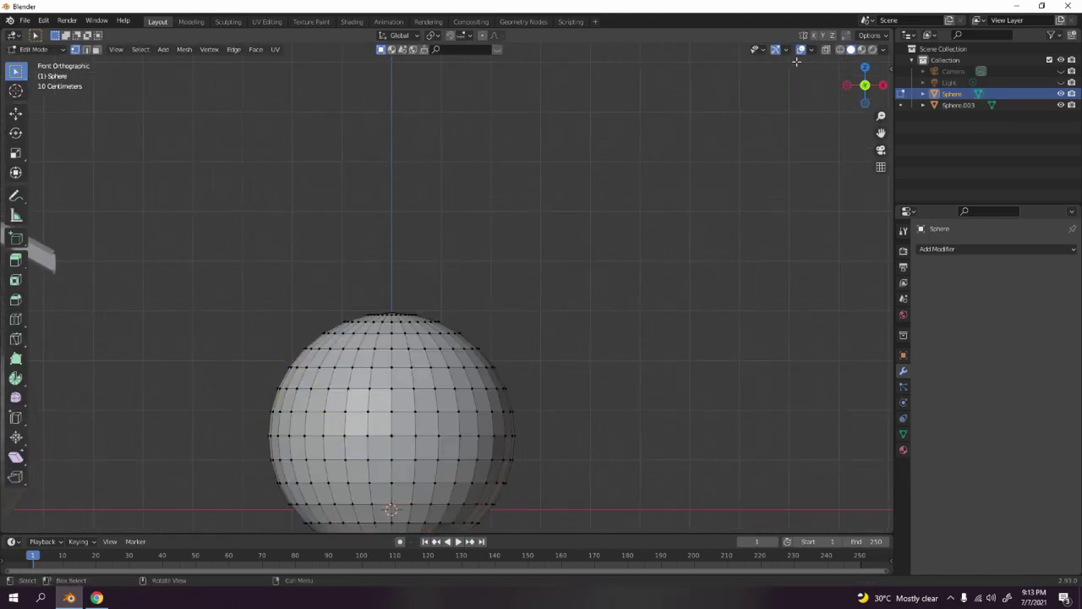
click(827, 52)
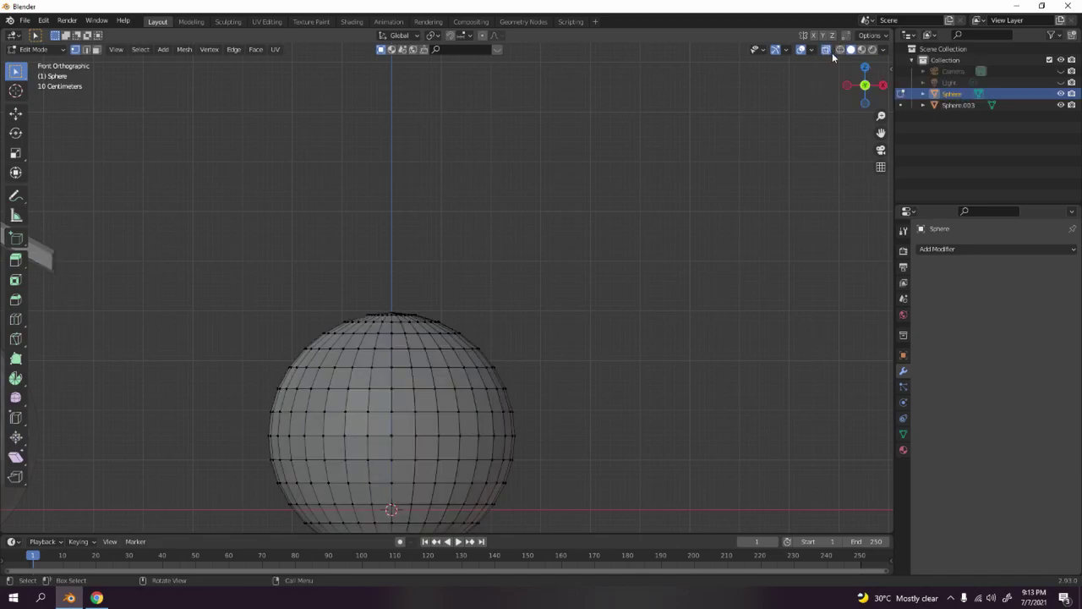
click(839, 49)
key(3)
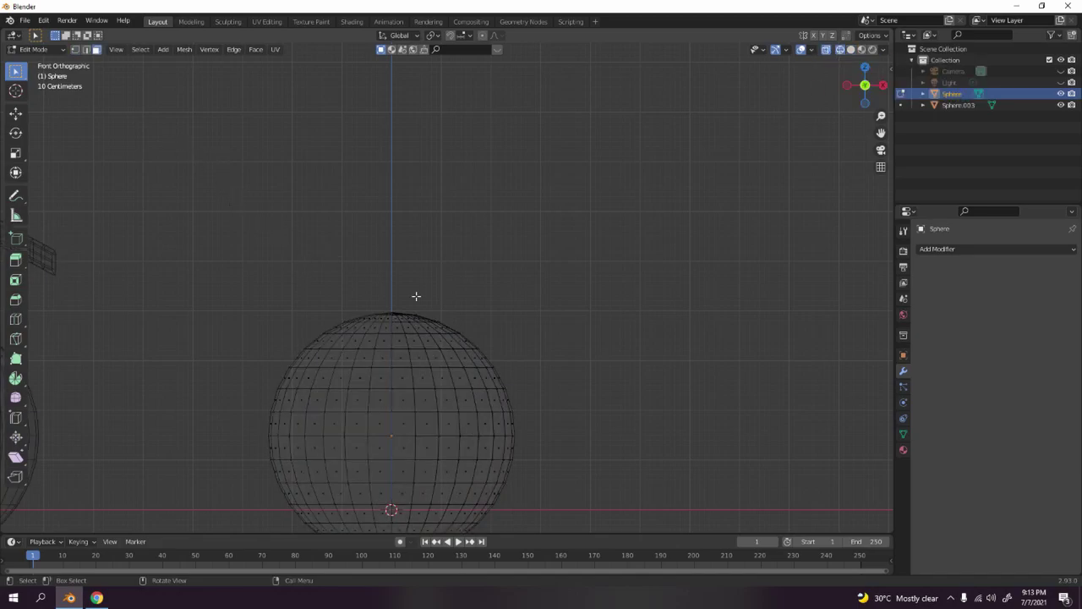
- Delete the faces of the sphere's top cap to open a hole as wide as the reference neck
drag(260, 217, 531, 319)
drag(265, 200, 402, 194)
drag(310, 239, 473, 320)
key(x)
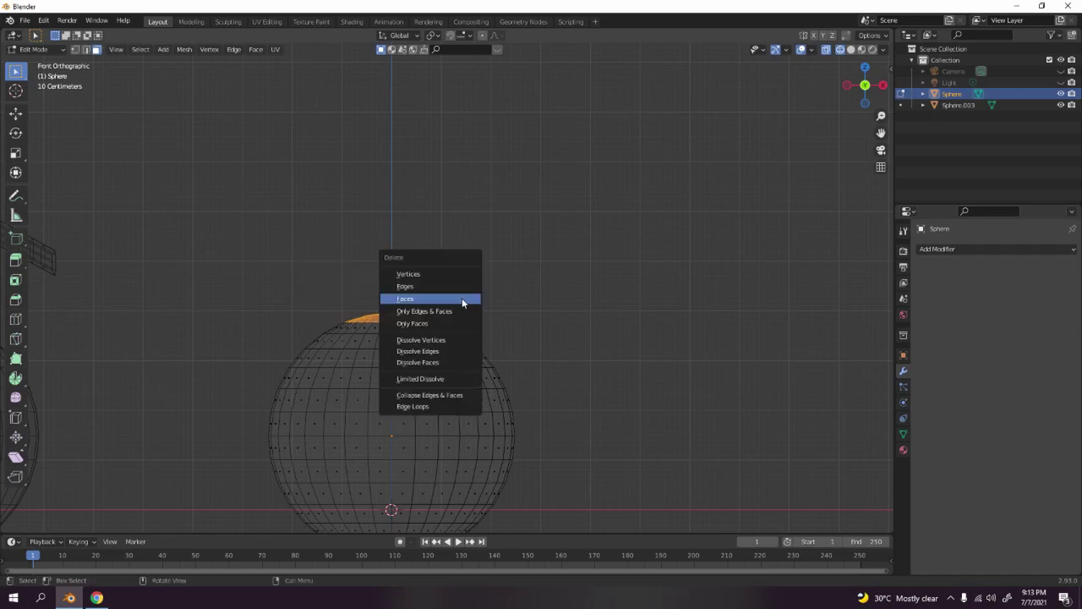
click(461, 298)
- Extrude the sphere's open top edge ring up about 3.6 m along Z to form the neck, and leave edit mode
key(2)
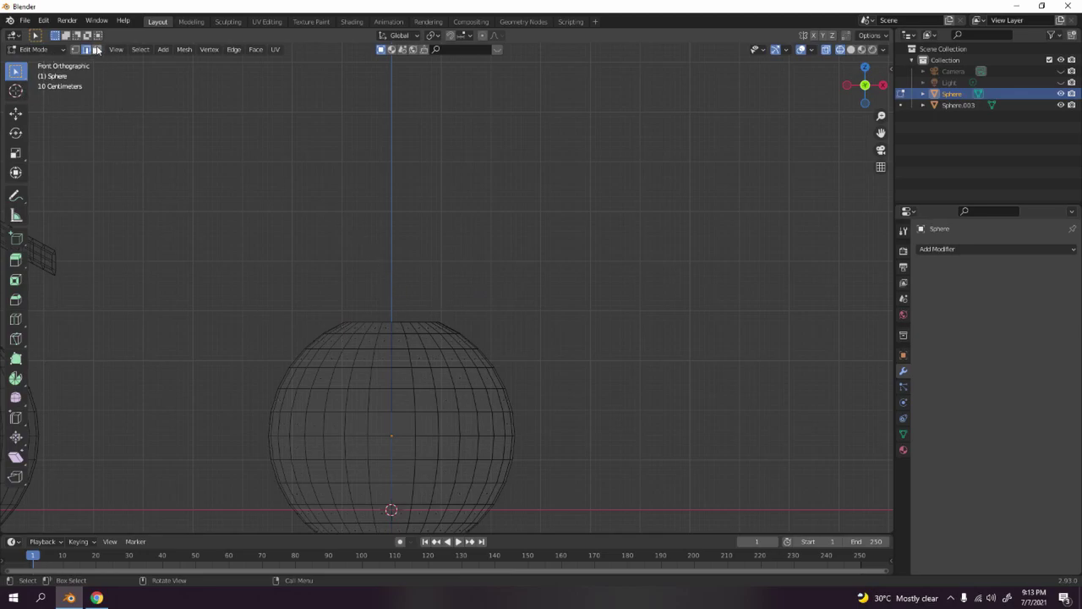
alt+click(410, 322)
scroll(478, 307, down, 3)
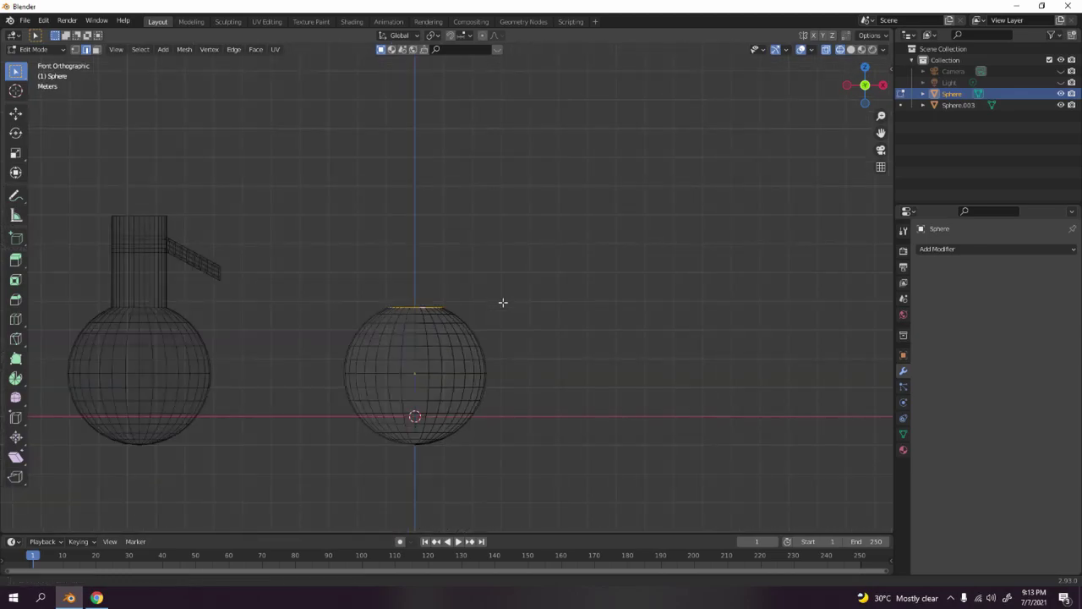
key(e)
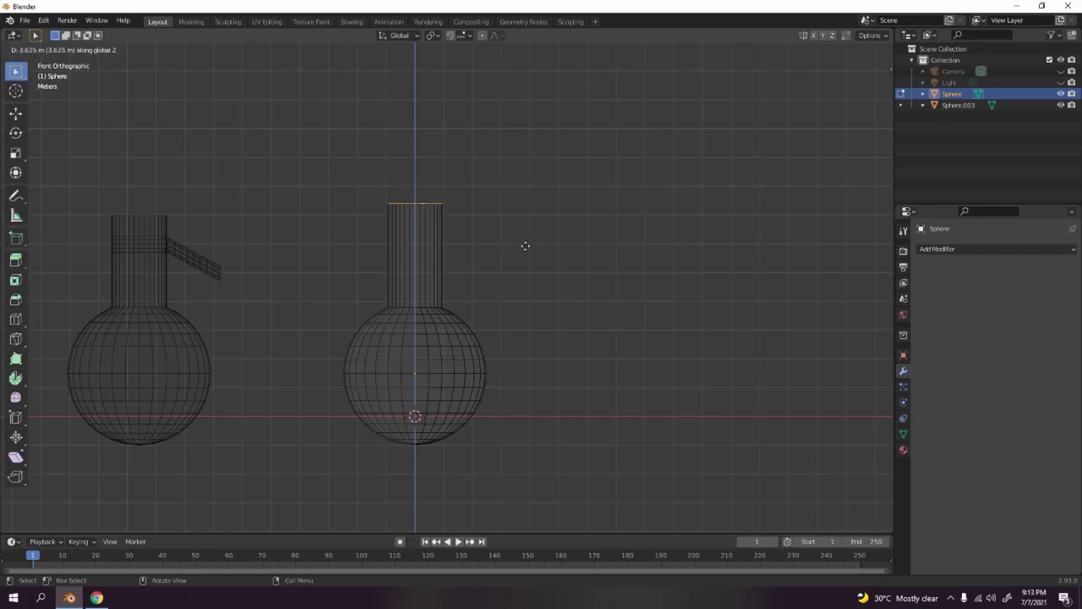
click(525, 245)
key(Tab)
click(518, 245)
- Add an edge loop around the upper part of the new flask's neck and bevel it about 0.19 m into a band
shift+middle_drag(302, 301, 335, 321)
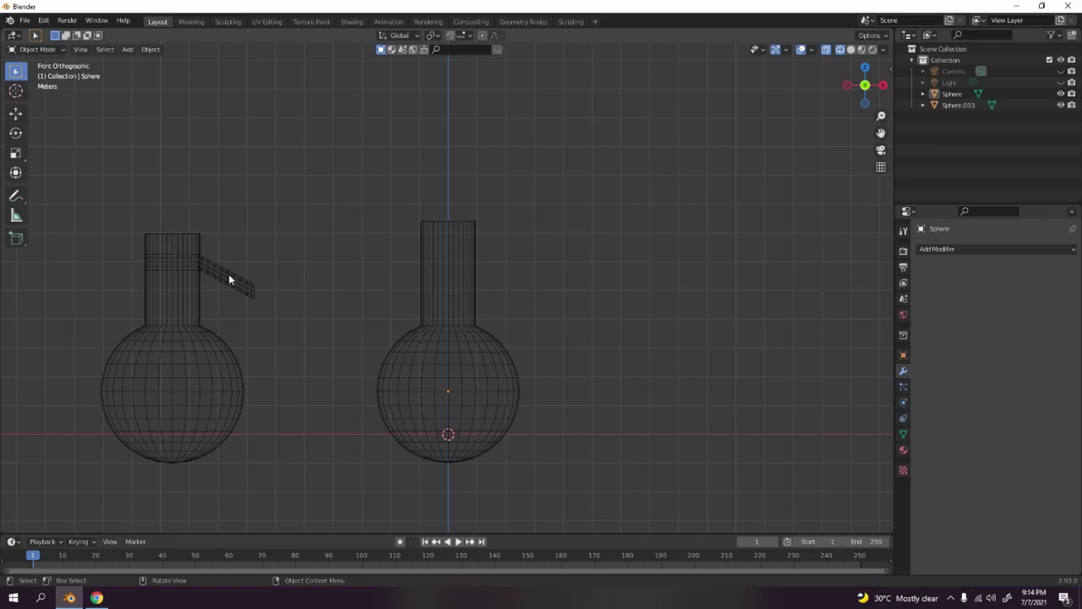
scroll(487, 284, up, 2)
shift+middle_drag(487, 286, 572, 268)
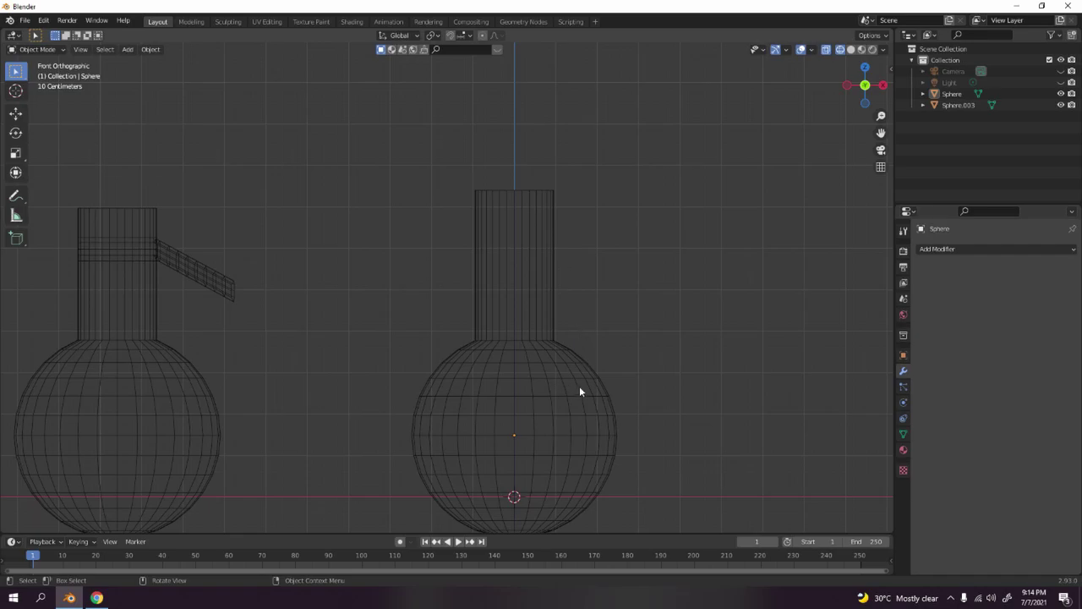
key(Tab)
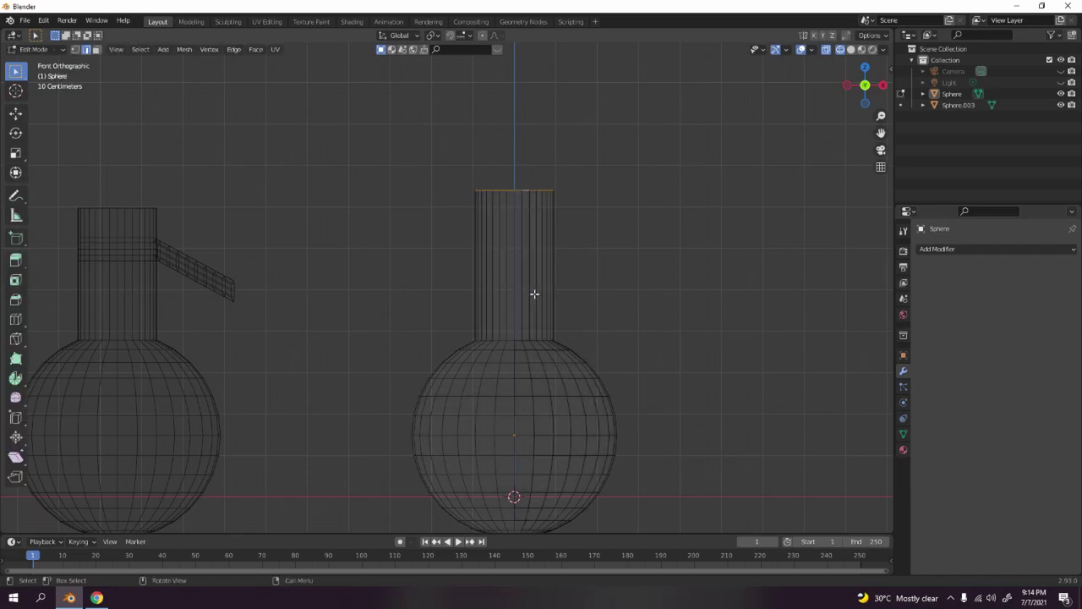
key(ctrl+r)
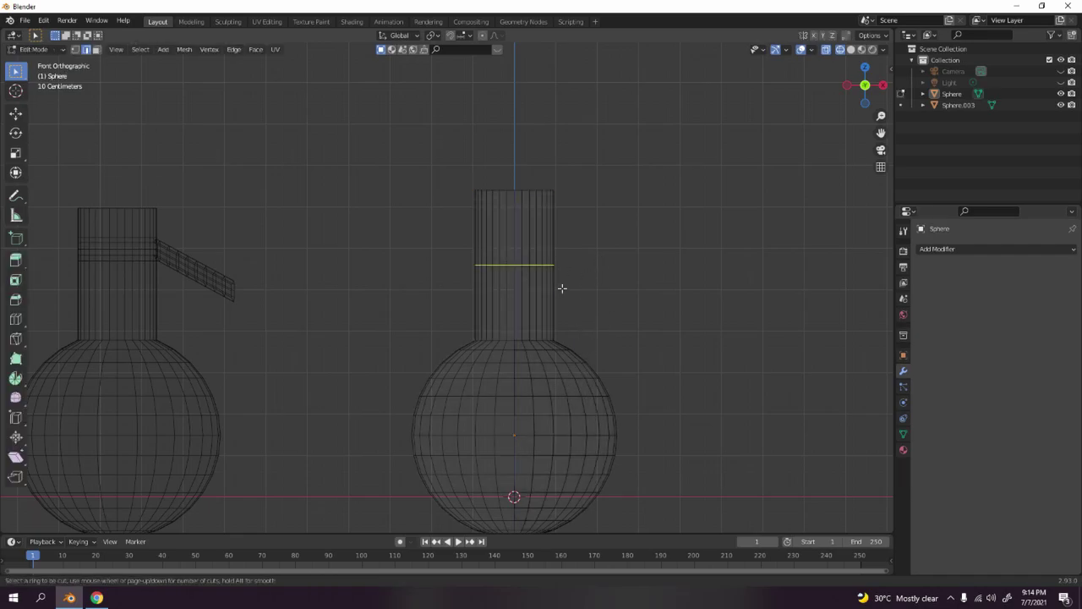
click(558, 265)
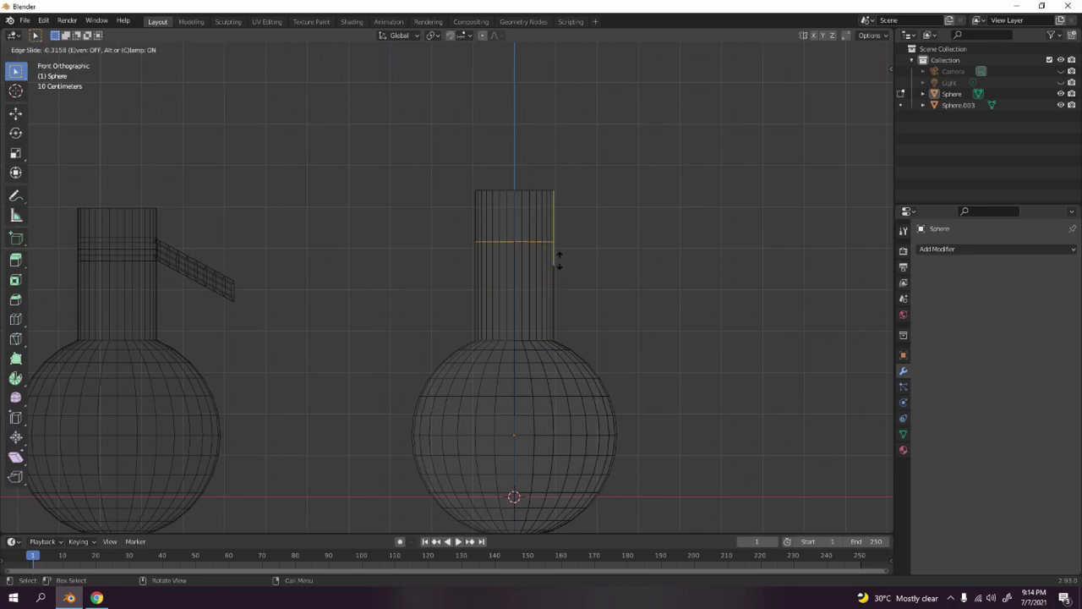
click(559, 256)
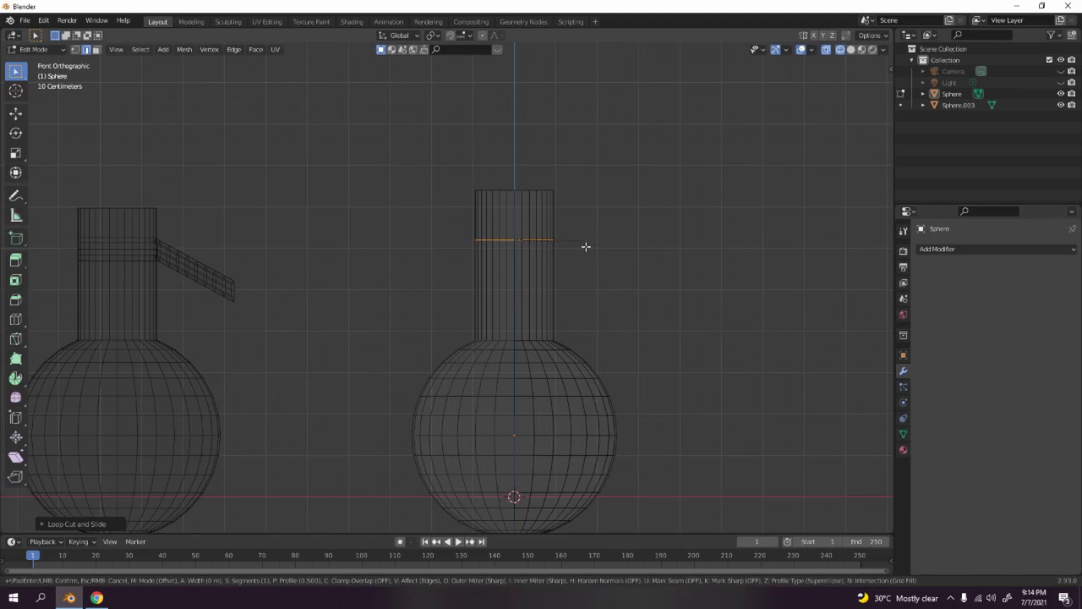
key(ctrl+b)
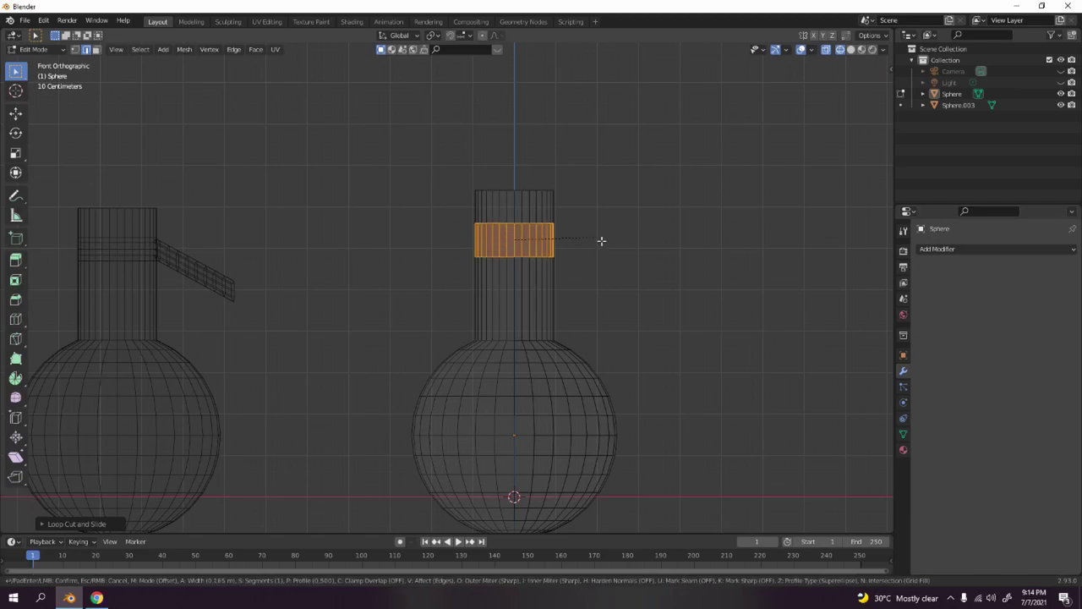
click(601, 241)
click(601, 201)
scroll(586, 210, down, 3)
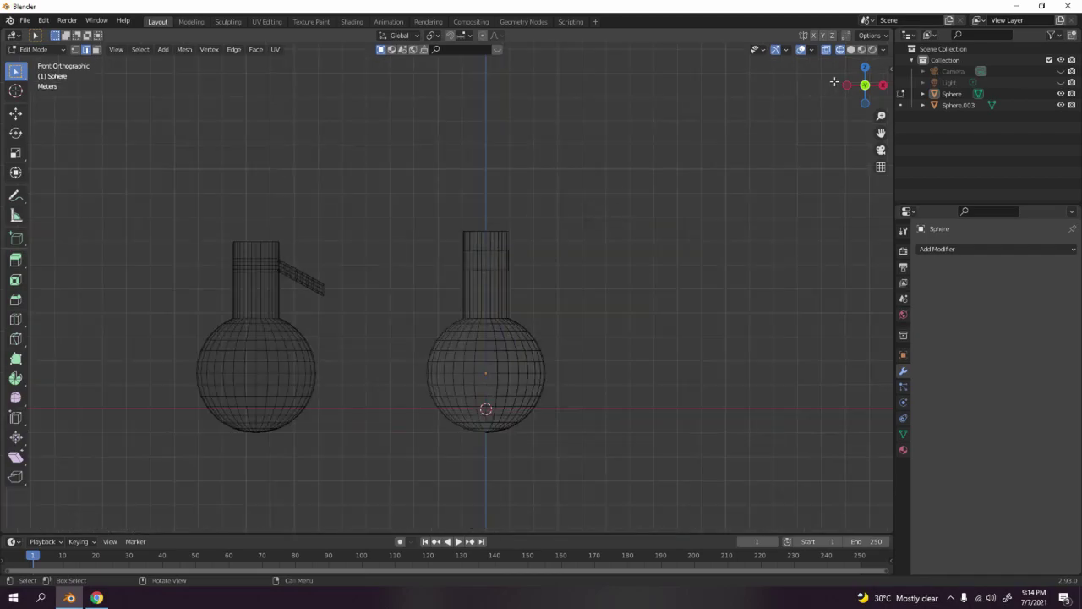
- Switch the viewport to solid shading, leave edit mode and check the new flask's neck in perspective and front views
click(851, 49)
scroll(585, 210, up, 4)
mouse_move(584, 209)
middle_down()
mouse_move(466, 252)
mouse_move(560, 273)
middle_up()
key(Tab)
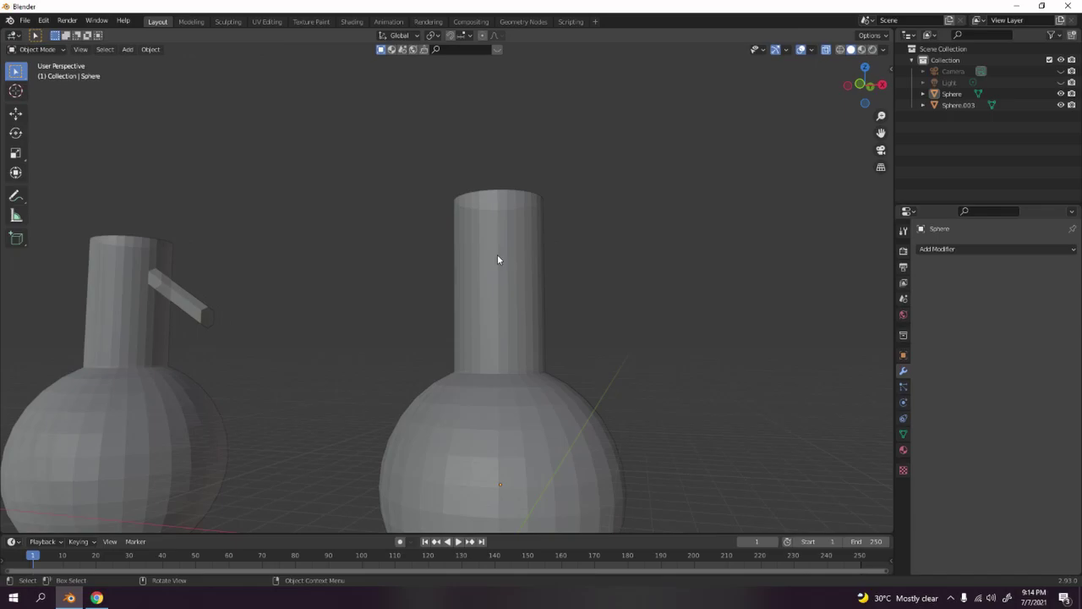
key(KP_1)
key(Tab)
scroll(397, 271, down, 2)
key(Tab)
key(Tab)
key(Tab)
key(Tab)
key(Tab)
- Examine the edge loops around the reference flask's neck and side arm in edit mode
click(161, 291)
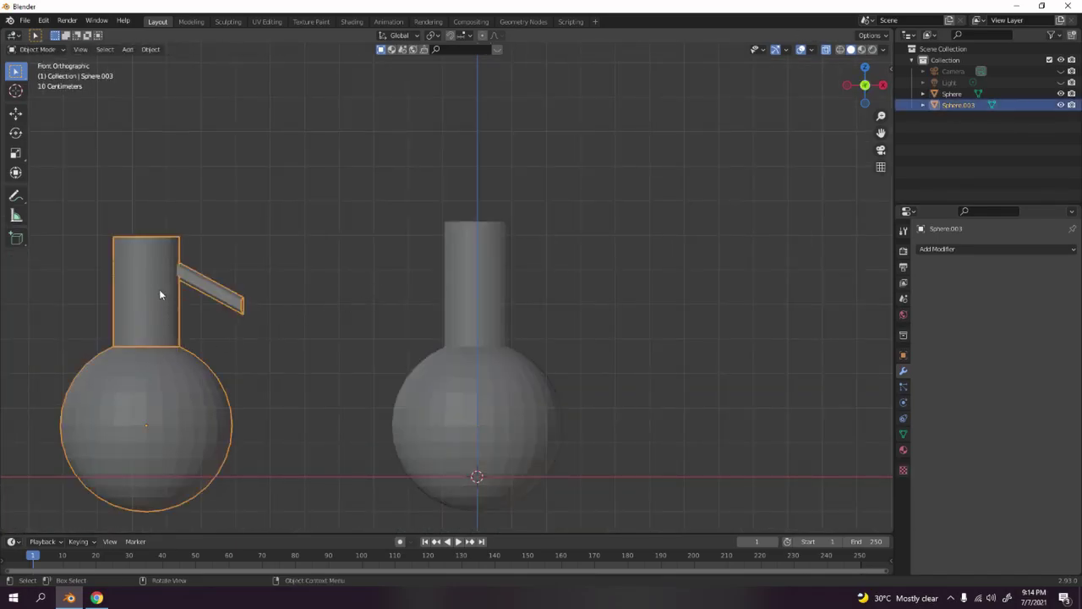
key(Tab)
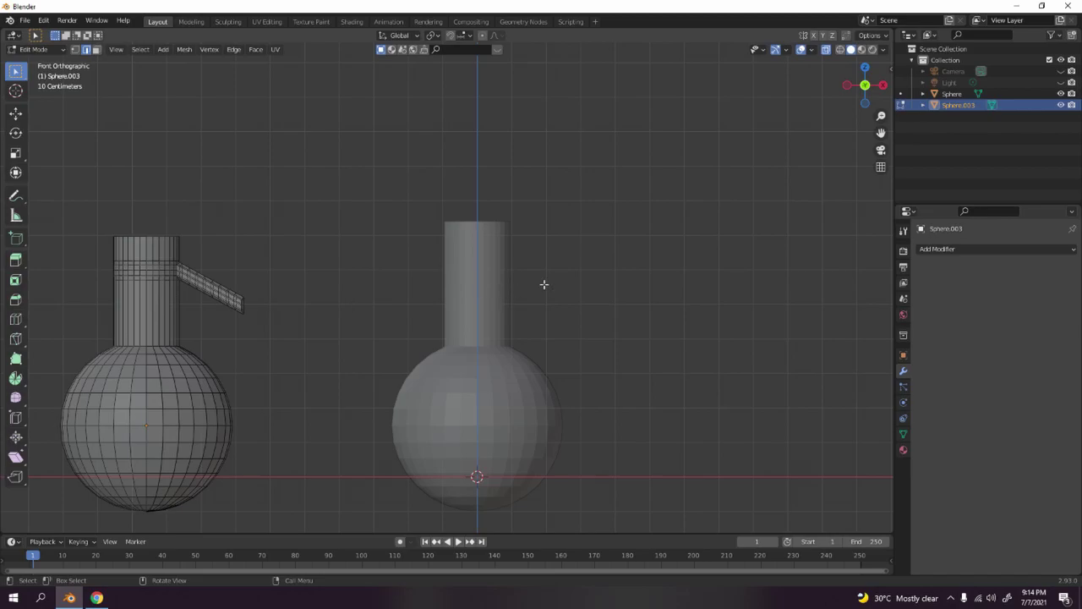
scroll(541, 285, up, 2)
key(Tab)
- Return to editing the new flask's mesh from the right view and turn off X-ray
click(518, 249)
key(Tab)
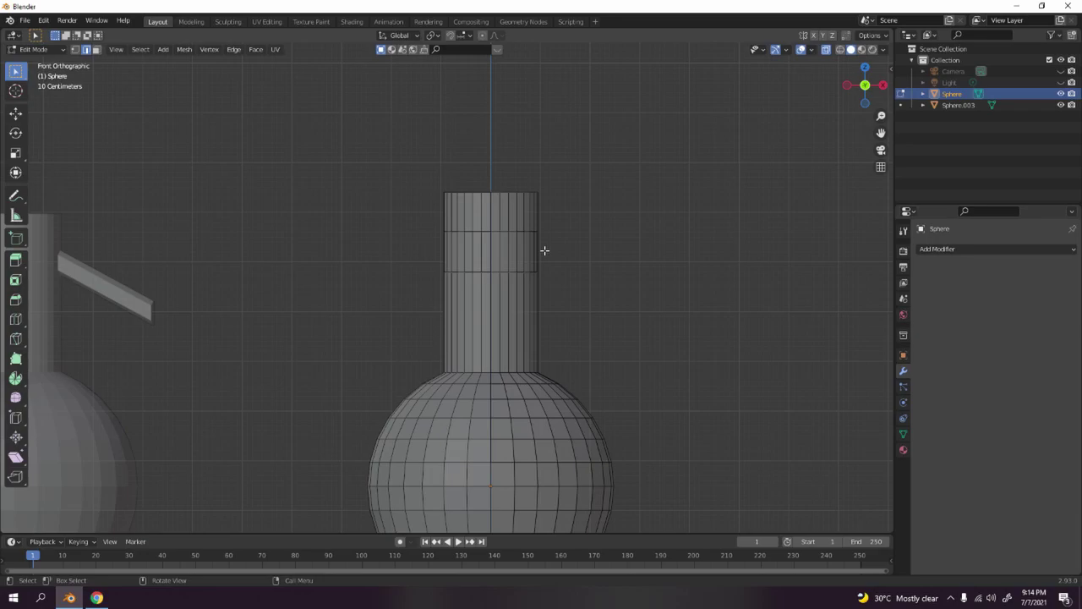
key(KP_3)
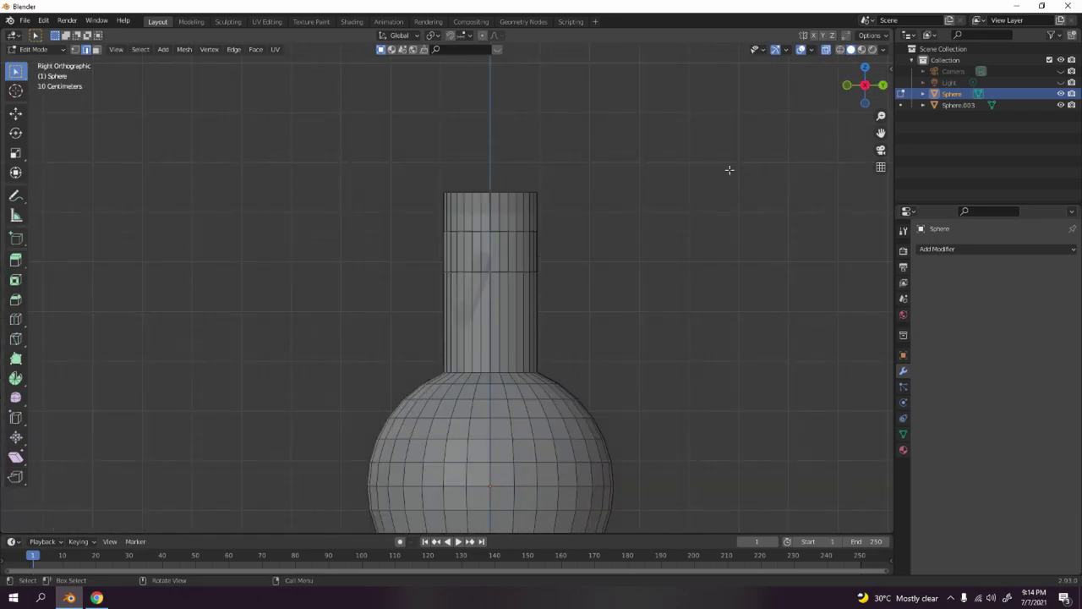
click(826, 49)
- Try to extrude two adjacent faces of the neck band outward on the +X side
scroll(664, 264, up, 2)
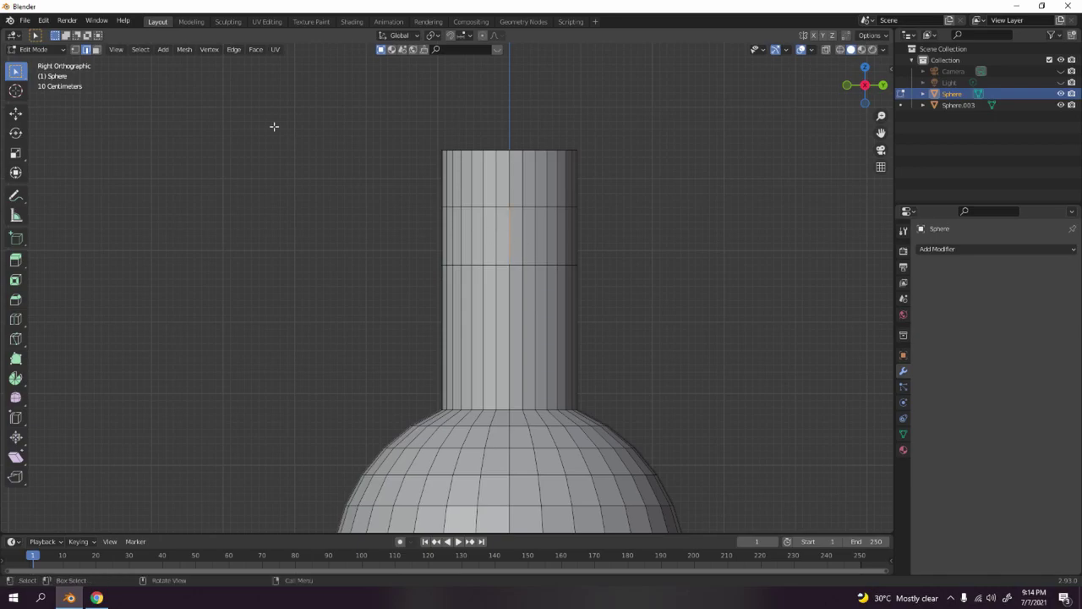
click(524, 238)
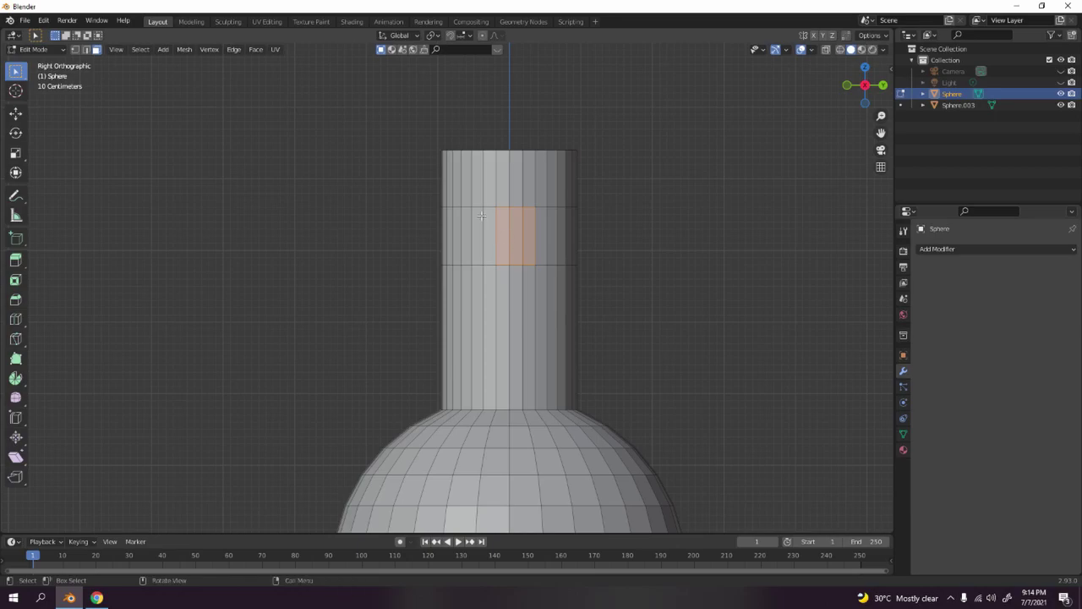
middle_drag(517, 258, 617, 266)
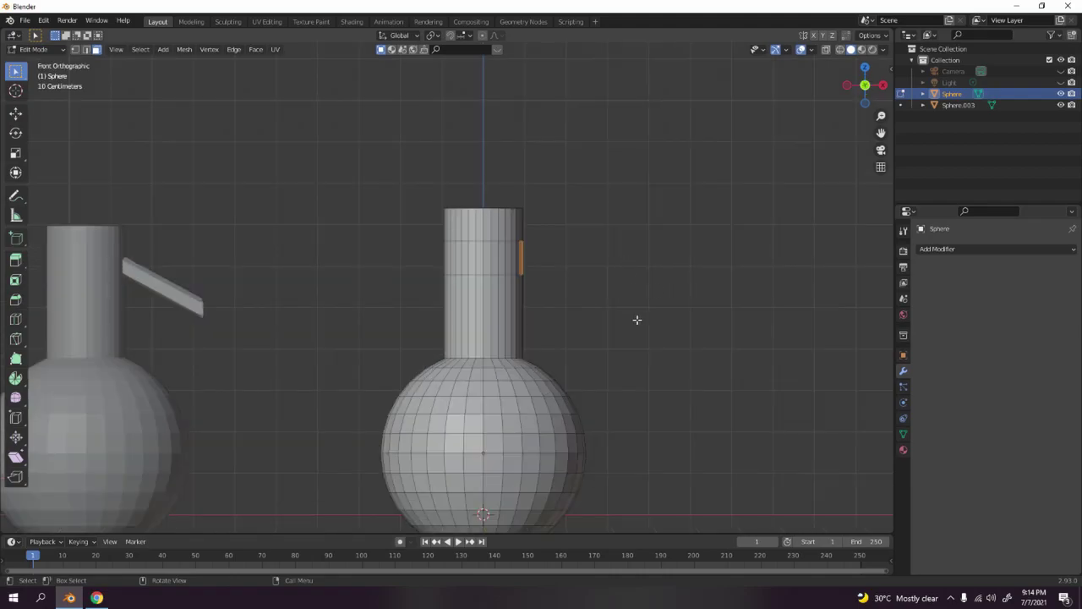
key(e)
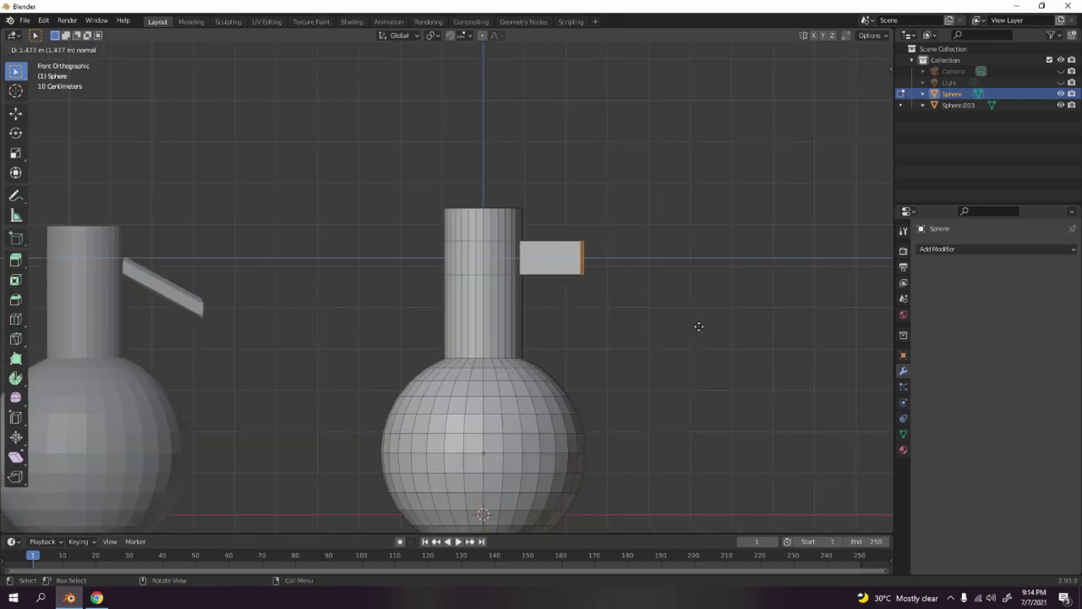
right_click(716, 328)
- Undo the side extrusion together with the preceding face selections and mode changes
key(ctrl+z)
key(ctrl+z)
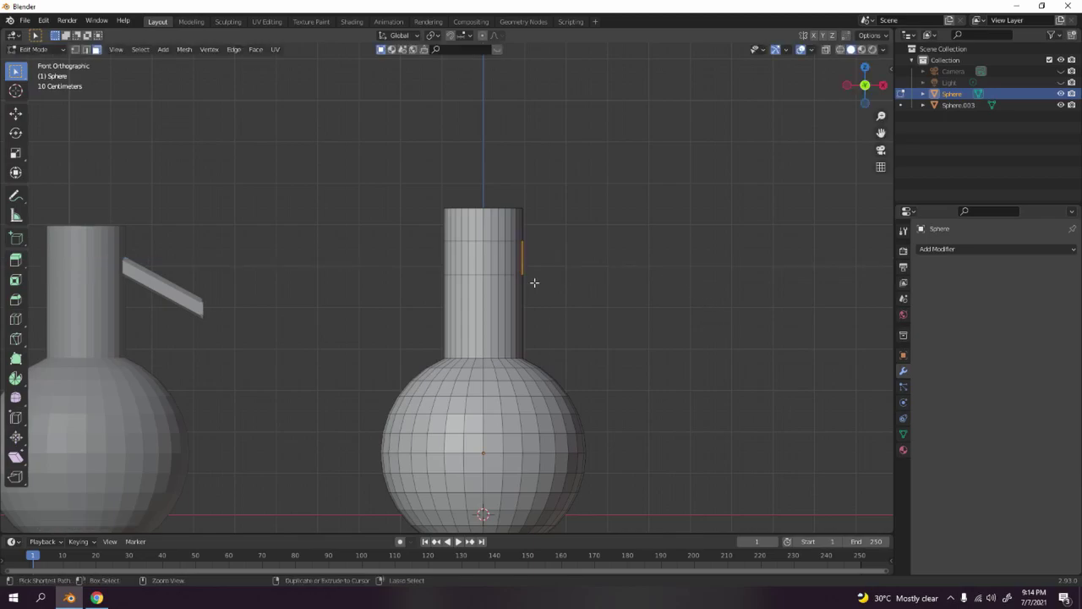
key(ctrl+z)
key(ctrl+z)
key(ctrl+z)
key(ctrl+z)
key(ctrl+z)
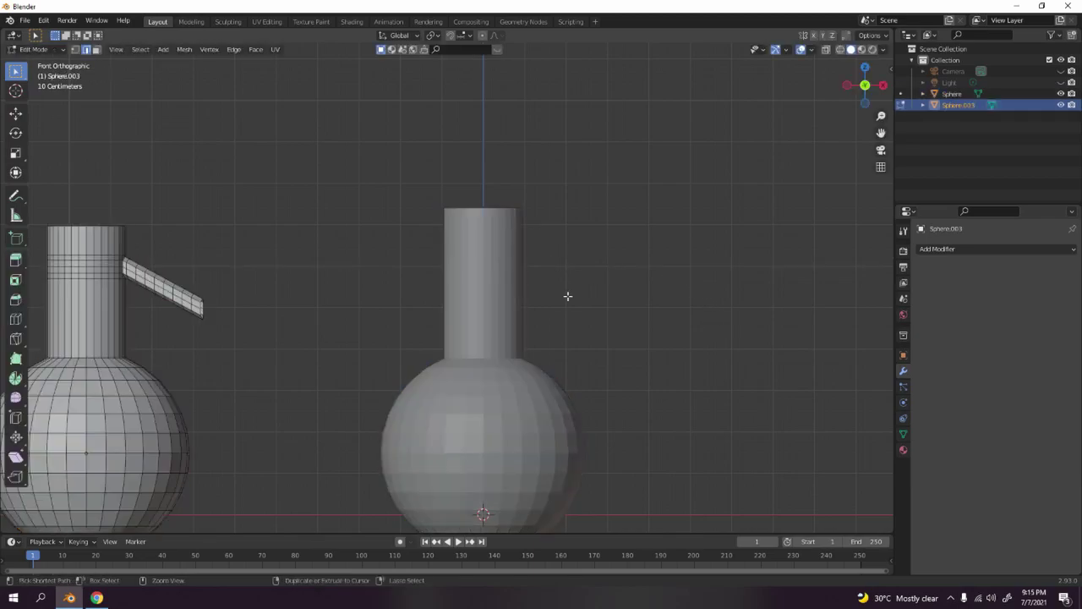
key(ctrl+z)
key(ctrl+z)
key(ctrl+z)
key(ctrl+z)
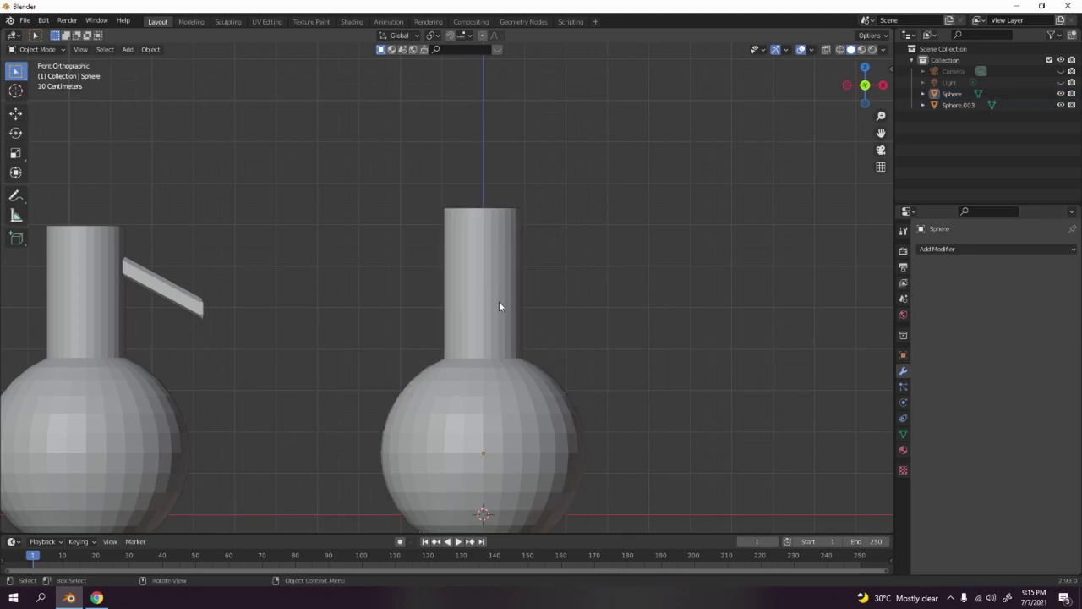
- Dissolve the two edge loops that border the band on the new flask's neck
click(499, 302)
scroll(499, 279, up, 2)
alt+click(525, 269)
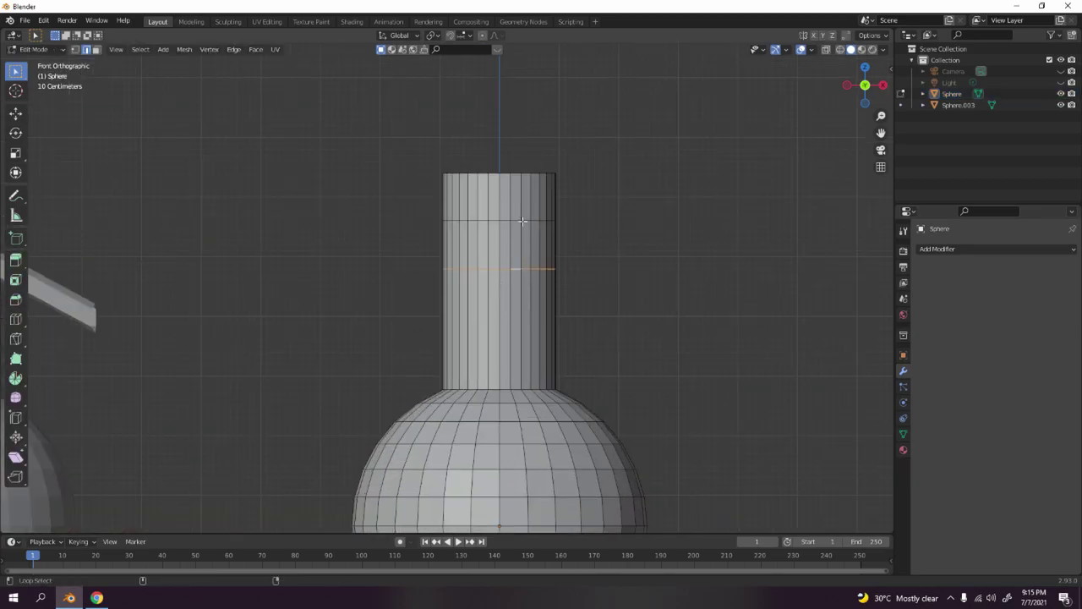
key(alt+a)
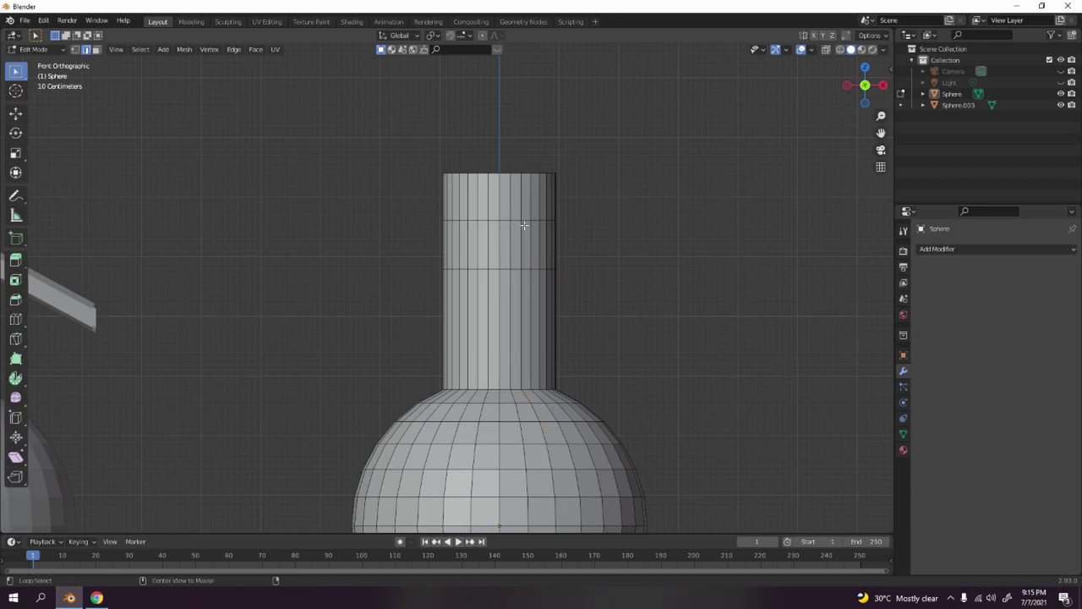
alt+click(519, 227)
alt+shift+click(519, 275)
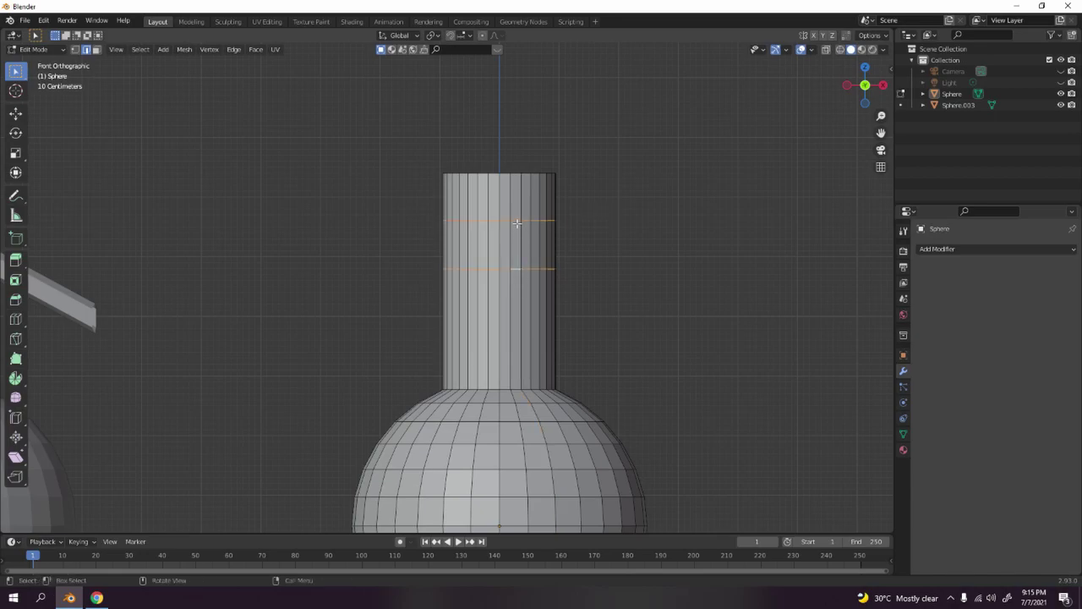
key(ctrl+x)
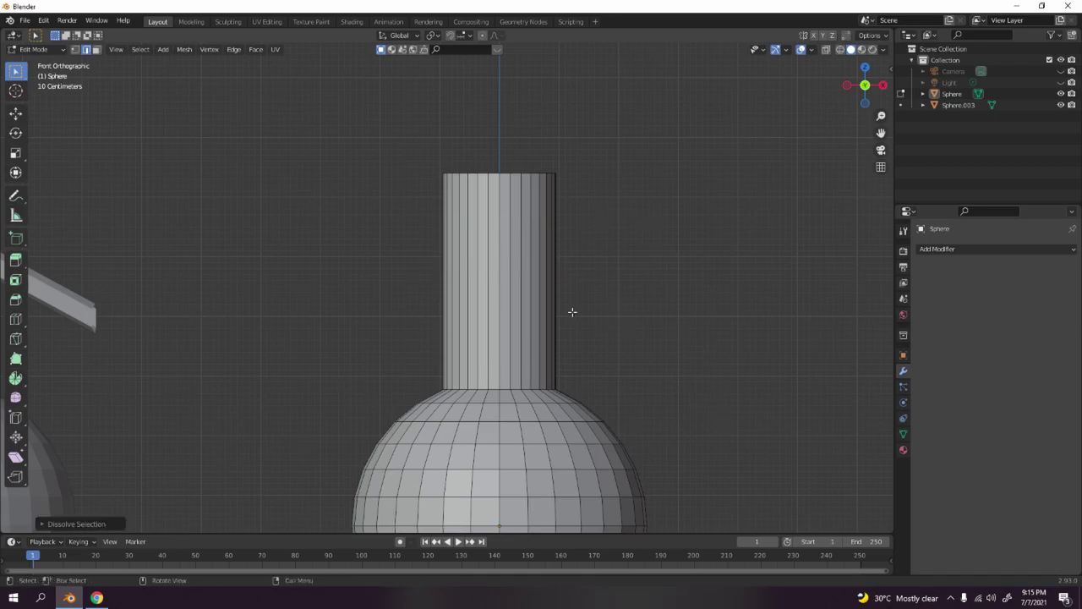
right_click(568, 252)
- Add an edge loop around the upper neck and bevel it about 0.09 m into a narrow band
key(ctrl+r)
click(525, 284)
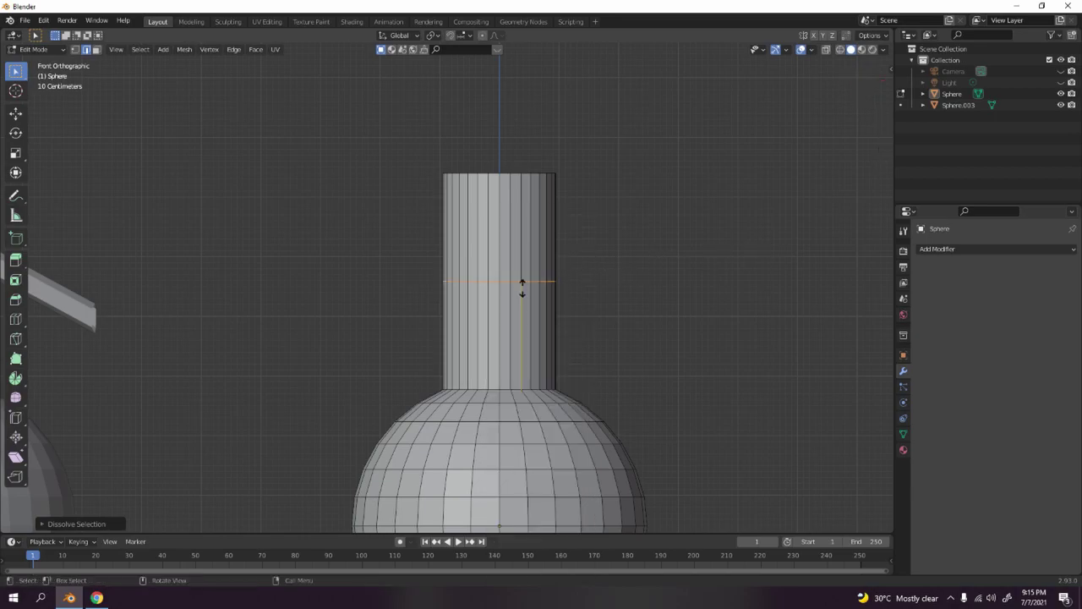
click(522, 242)
key(ctrl+b)
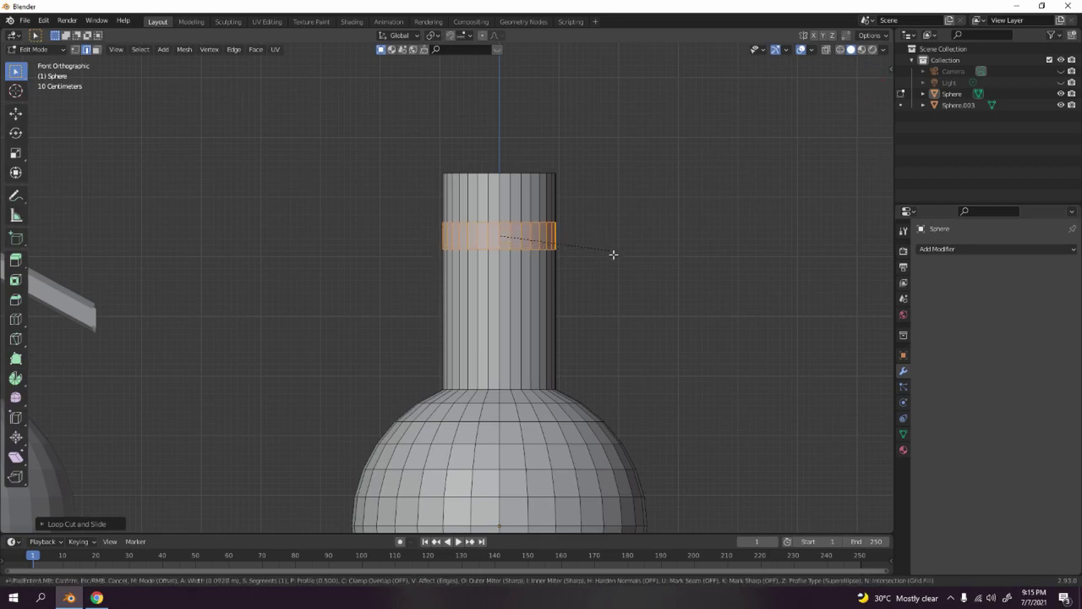
click(621, 222)
click(629, 205)
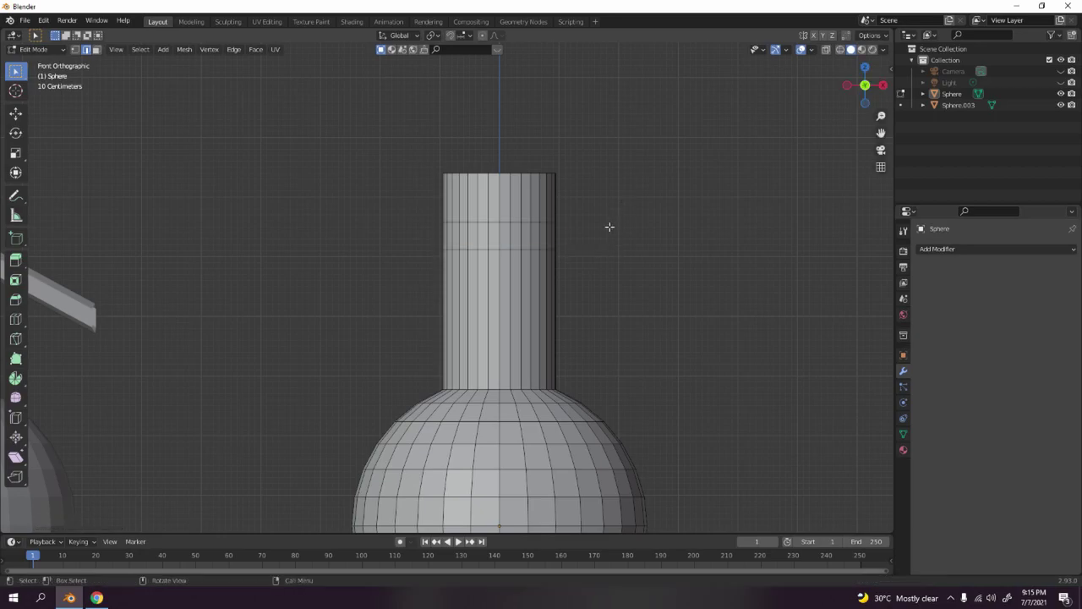
- Extrude two adjacent faces of the neck band on the +X side outward along X to form a straight side arm
key(KP_3)
scroll(609, 225, up, 4)
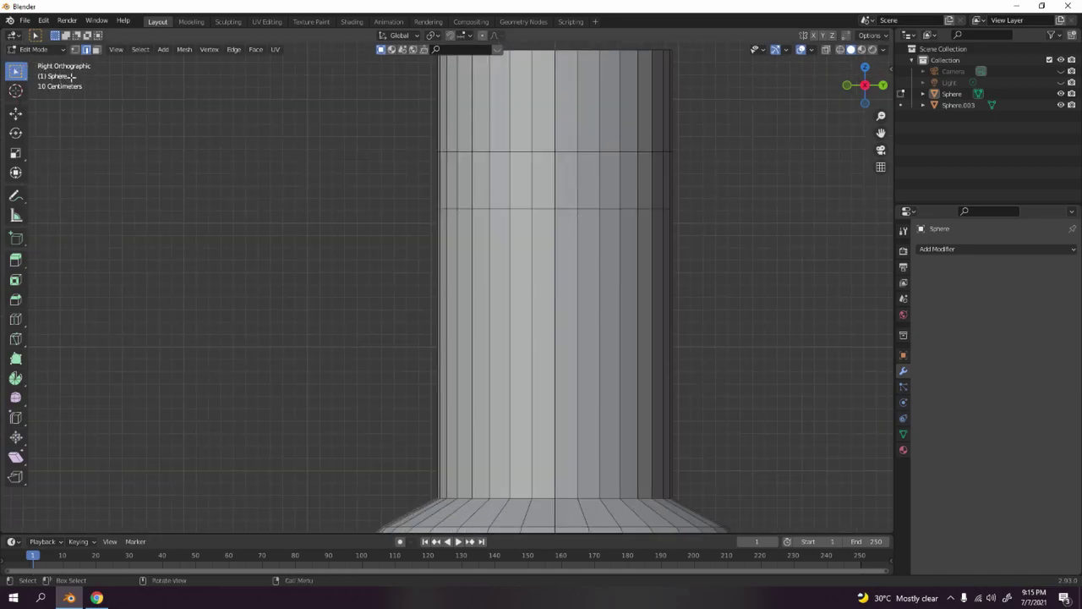
key(3)
drag(543, 169, 572, 193)
middle_drag(573, 192, 628, 236)
key(KP_1)
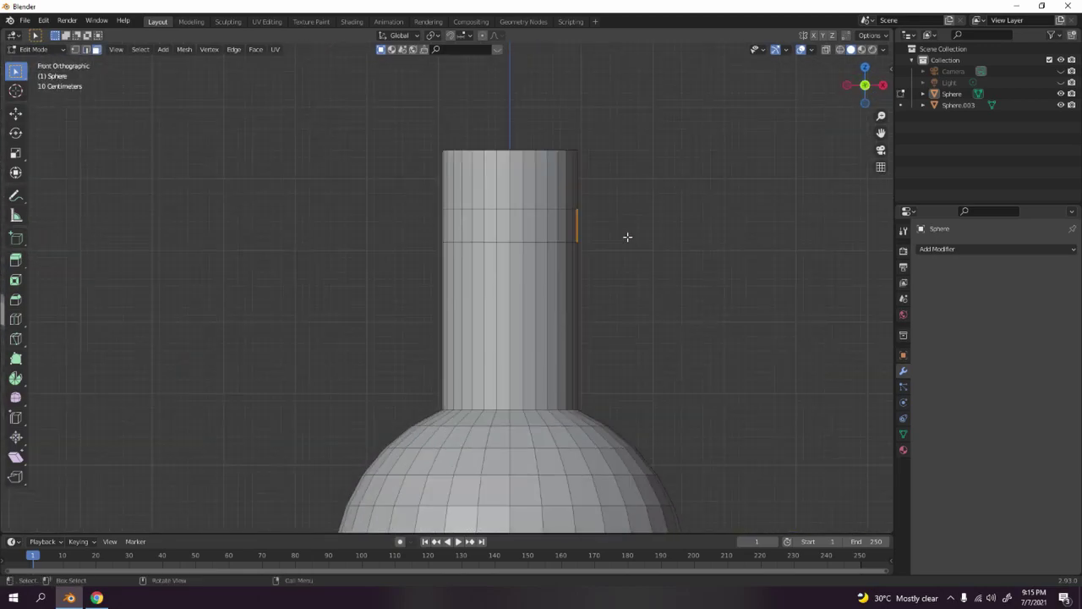
scroll(592, 220, down, 3)
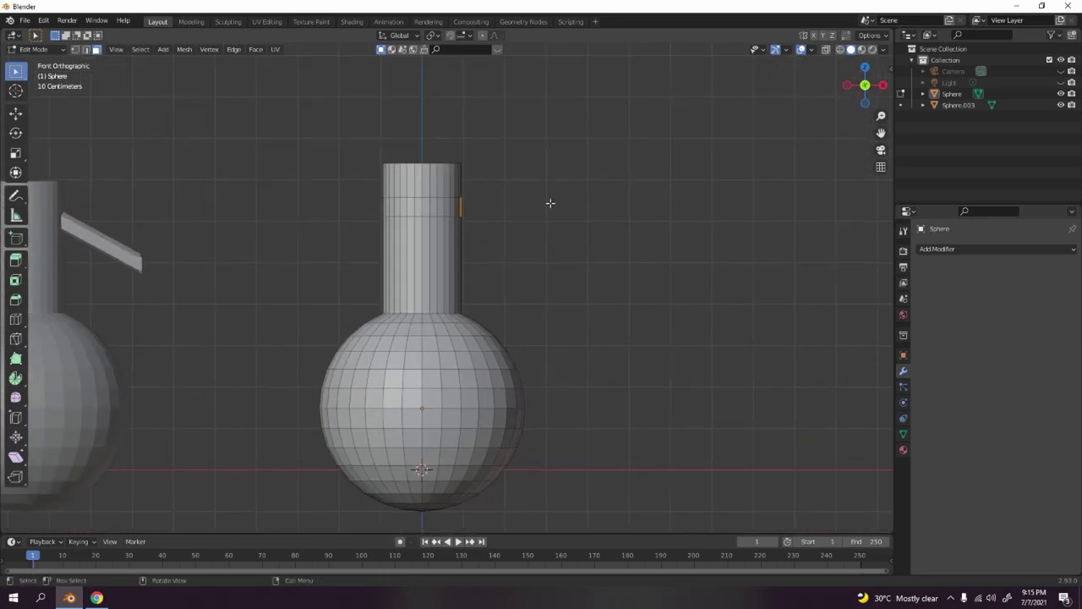
key(e)
key(x)
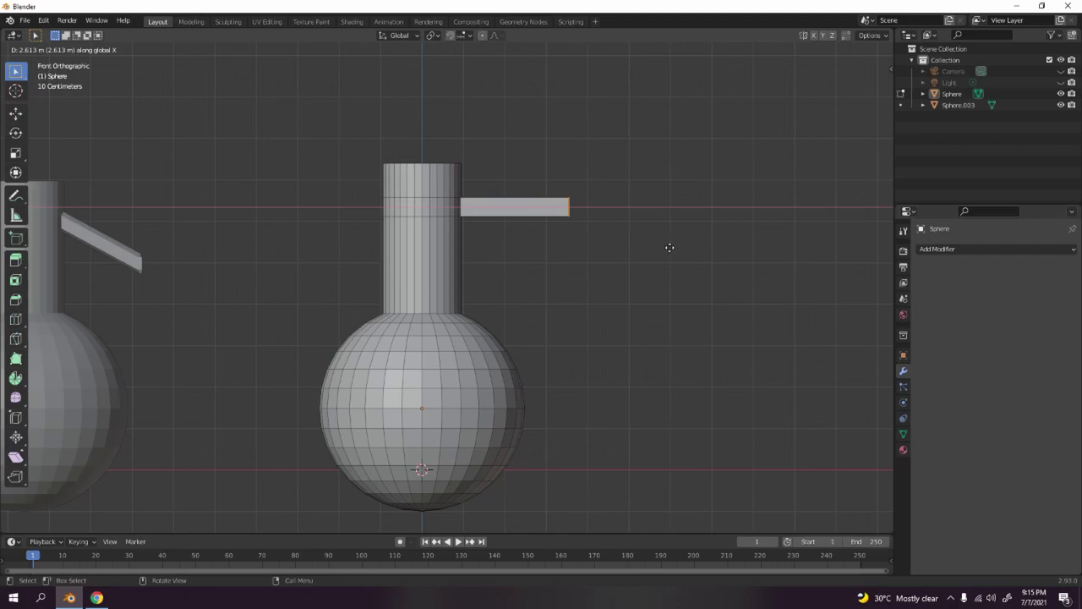
click(645, 241)
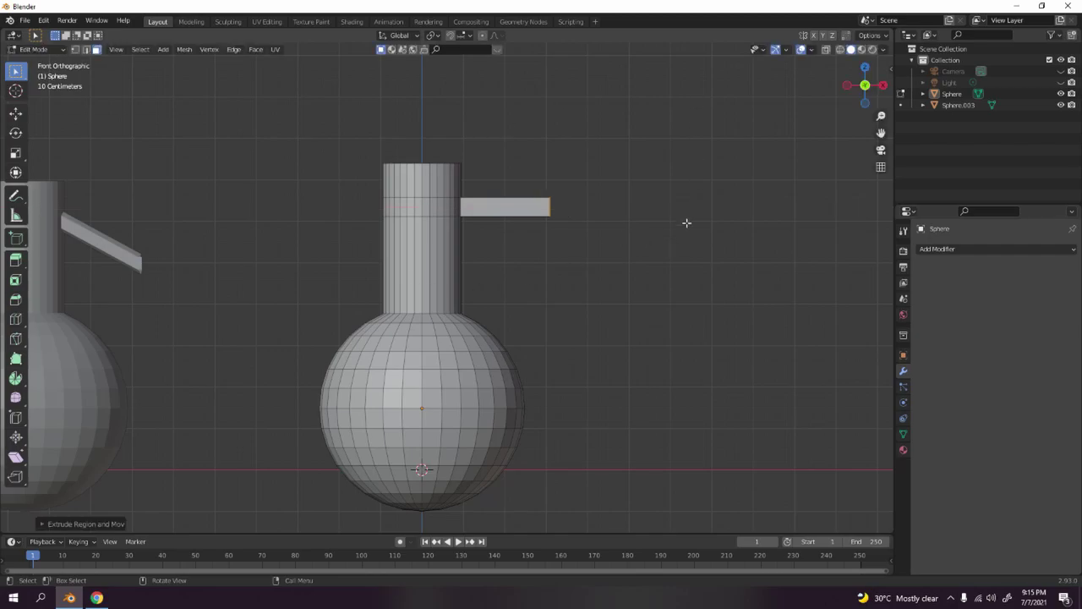
- Lower the side arm's end face about 1.29 m along Z so the arm slopes like the reference
key(g)
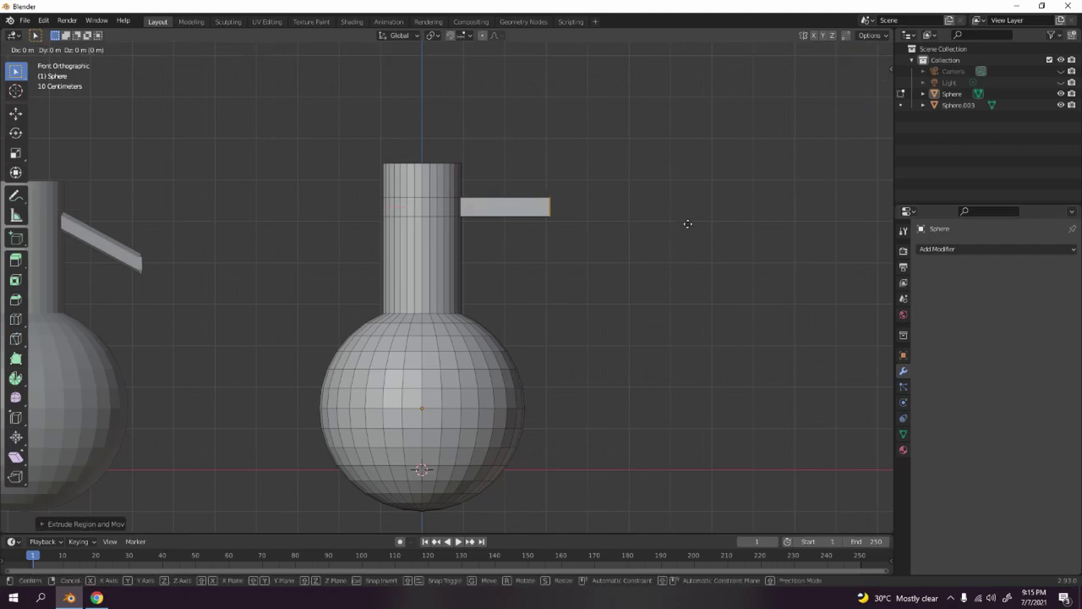
key(z)
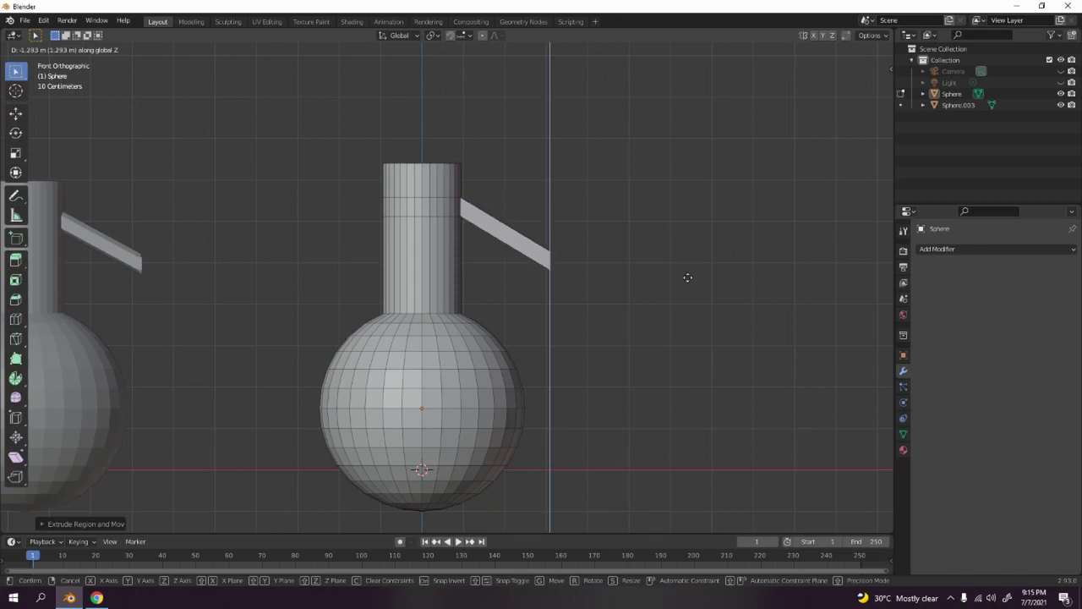
click(687, 277)
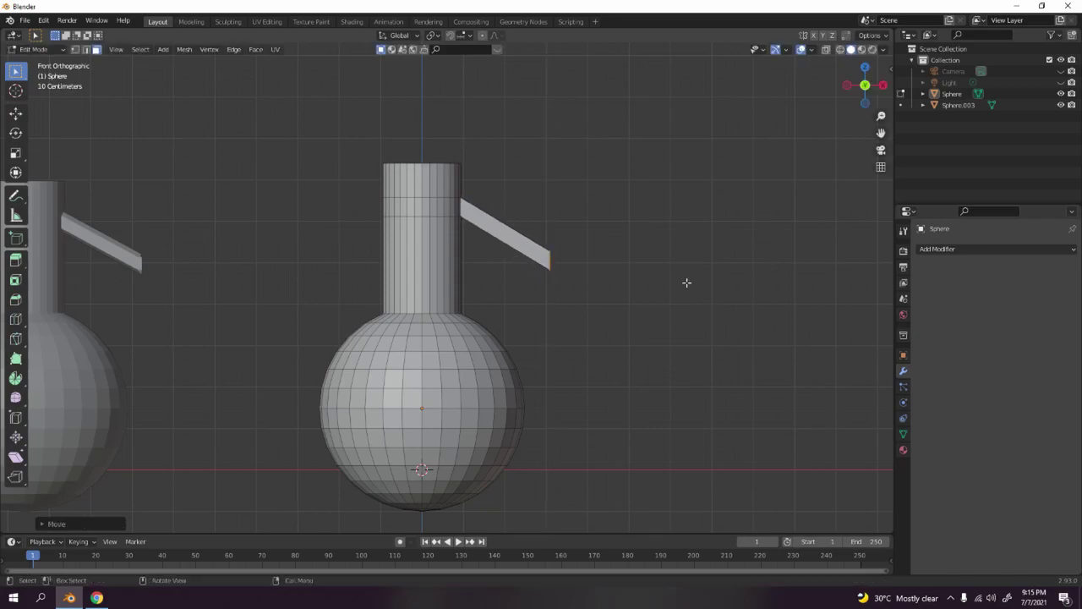
- Delete the faces at the outer end of the new flask's side arm to leave it open
middle_drag(687, 282, 514, 296)
key(x)
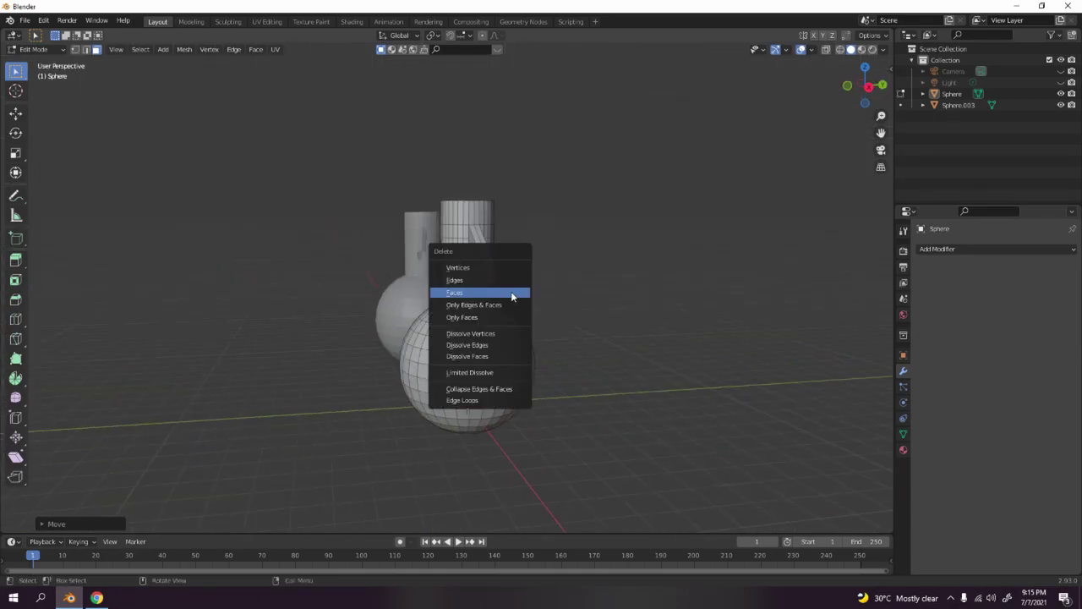
click(511, 293)
scroll(514, 295, up, 3)
scroll(514, 295, down, 4)
middle_drag(514, 296, 453, 298)
key(Tab)
scroll(375, 302, up, 5)
middle_drag(375, 302, 495, 244)
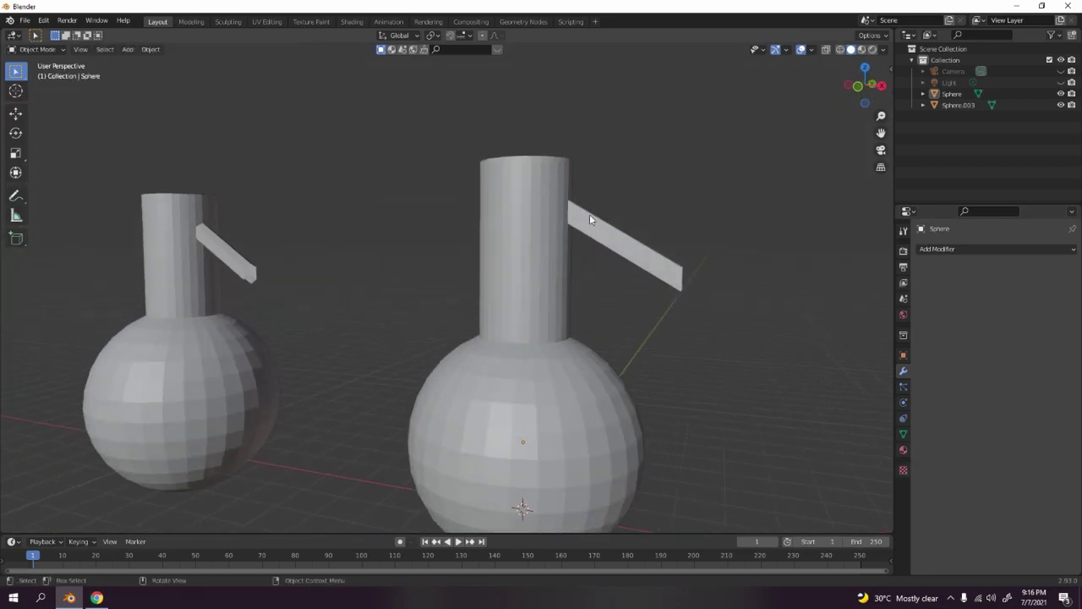
- Add a centred edge loop around the neck band that also runs along the sides of the side arm
key(Tab)
scroll(496, 247, up, 3)
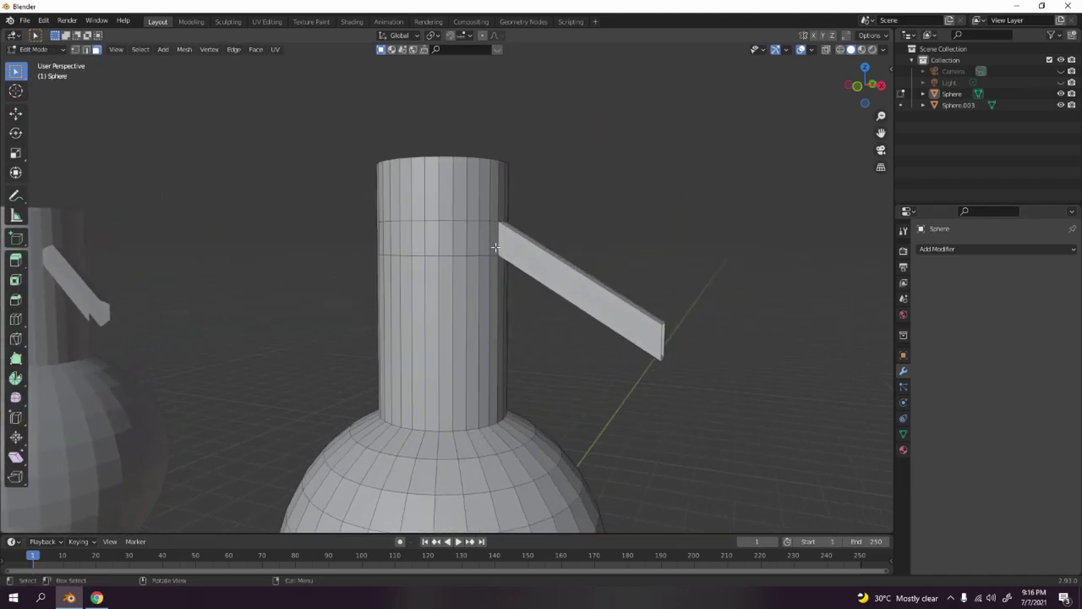
key(ctrl+r)
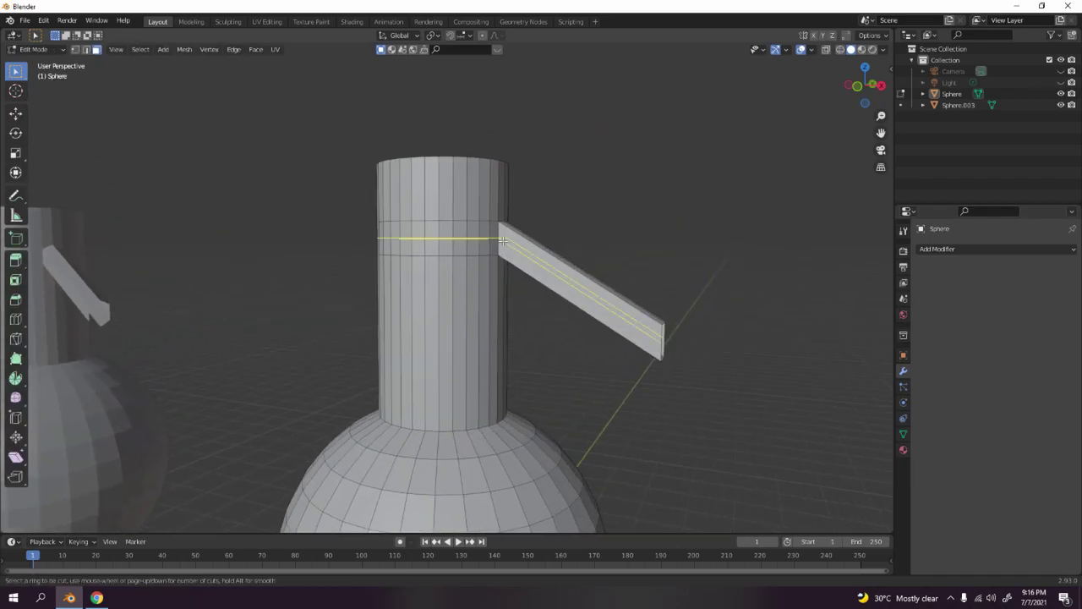
click(502, 241)
right_click(502, 241)
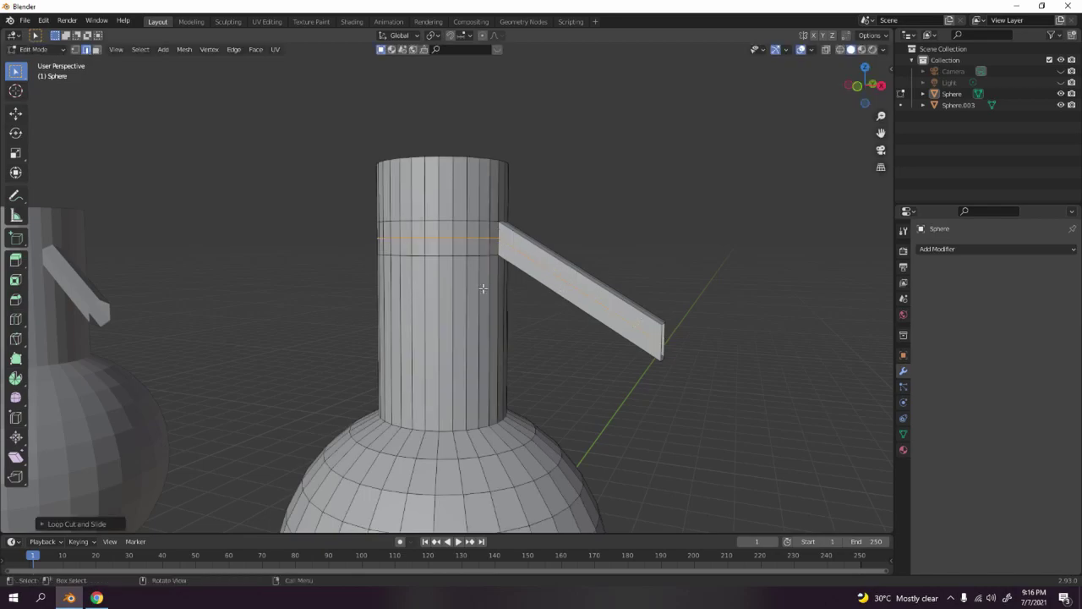
key(ctrl+r)
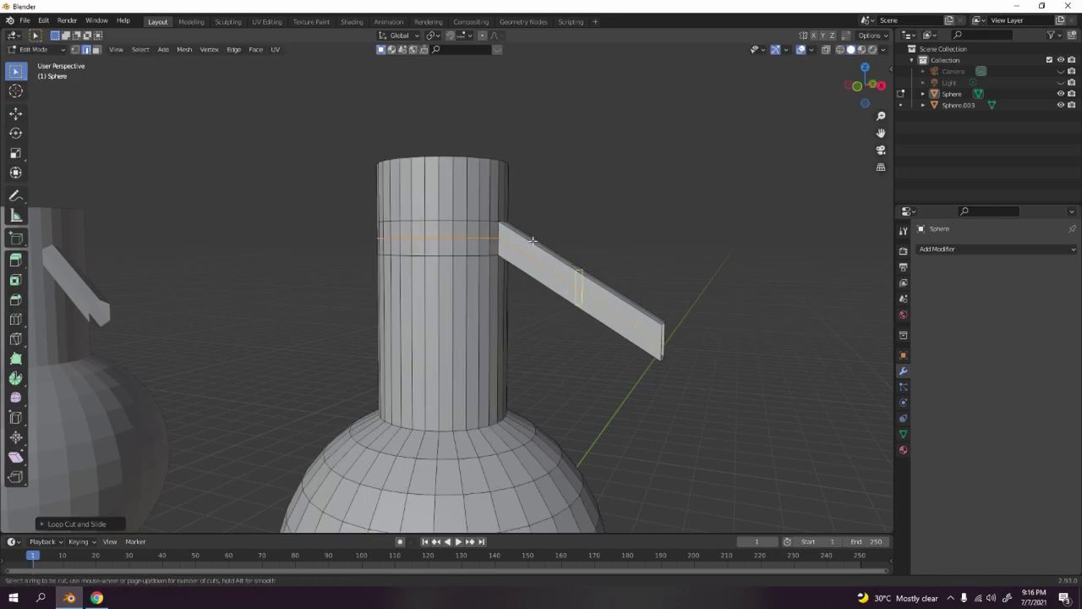
key(Escape)
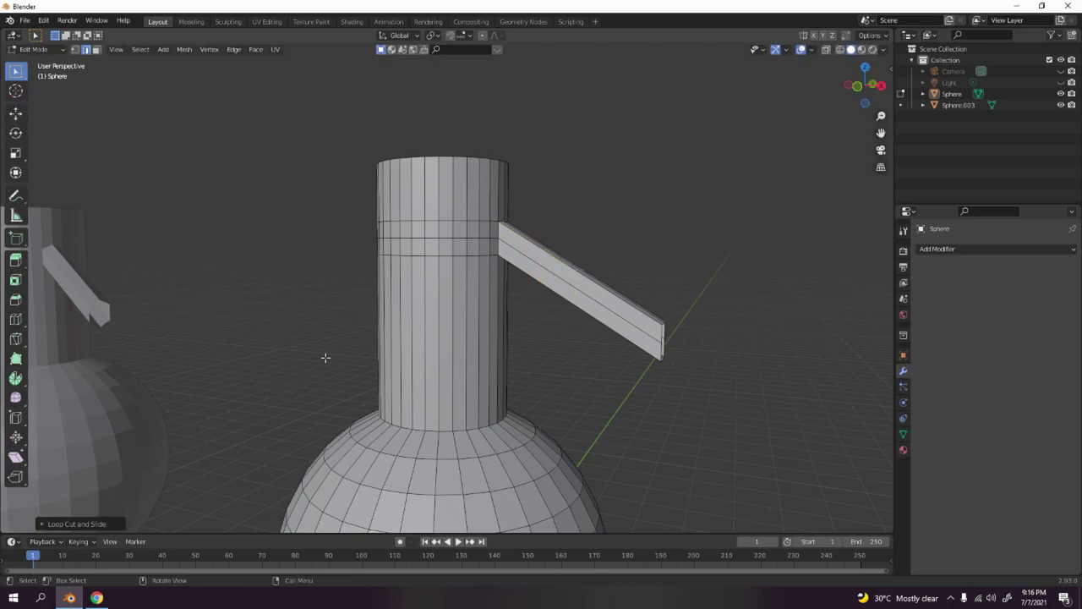
scroll(321, 361, down, 3)
scroll(321, 338, down, 2)
middle_drag(321, 338, 340, 357)
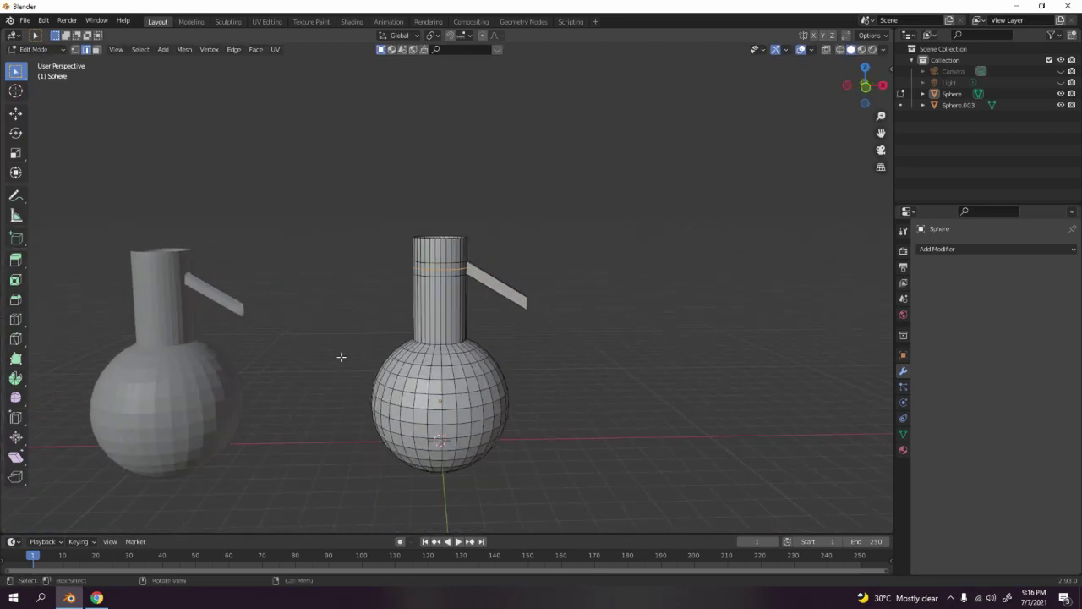
- Examine the edge layout of the reference flask's neck and side arm in Edit Mode
key(Tab)
click(174, 294)
key(Tab)
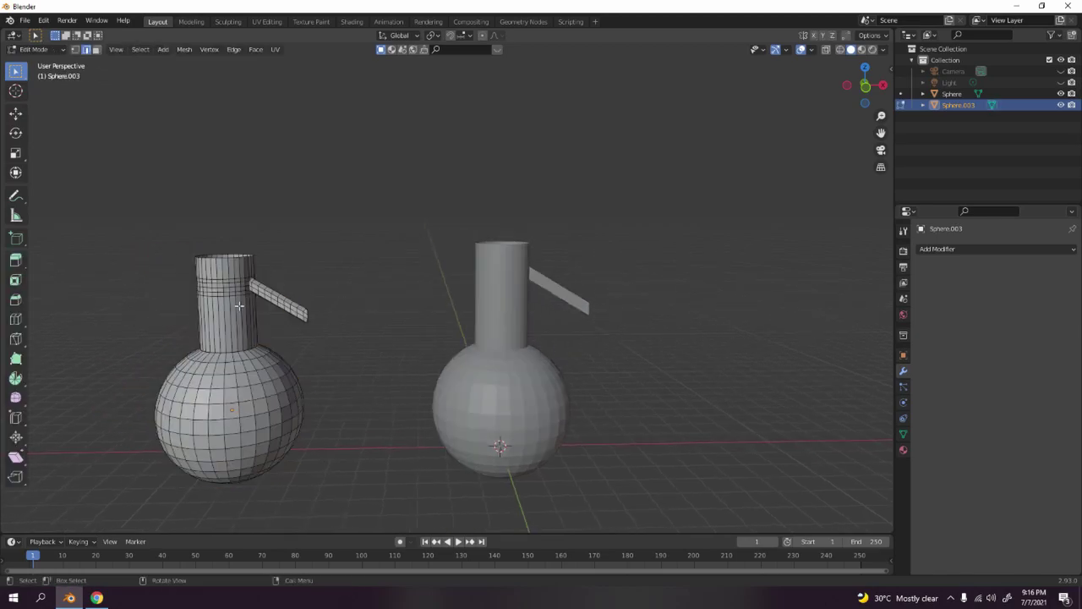
scroll(430, 362, up, 6)
middle_drag(313, 357, 383, 302)
scroll(382, 300, down, 8)
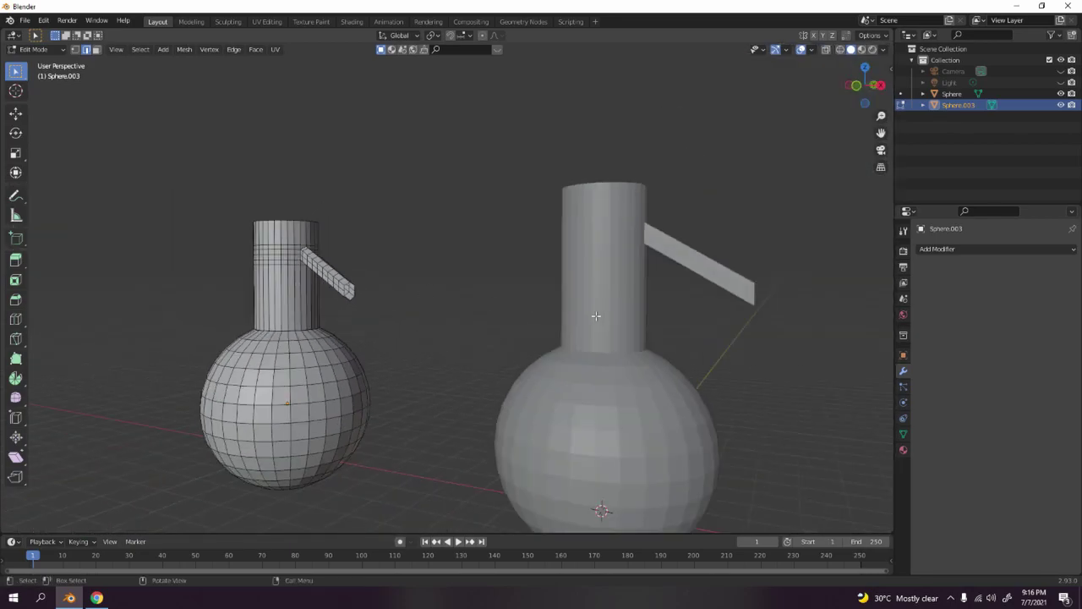
middle_drag(563, 316, 586, 306)
key(Tab)
- Move the middle lengthwise edge on the side arm's -Y side outward along Y to start rounding the arm
scroll(463, 347, up, 3)
middle_drag(463, 347, 512, 310)
key(Tab)
key(Tab)
click(472, 267)
scroll(471, 268, up, 1)
key(Tab)
key(ctrl+r)
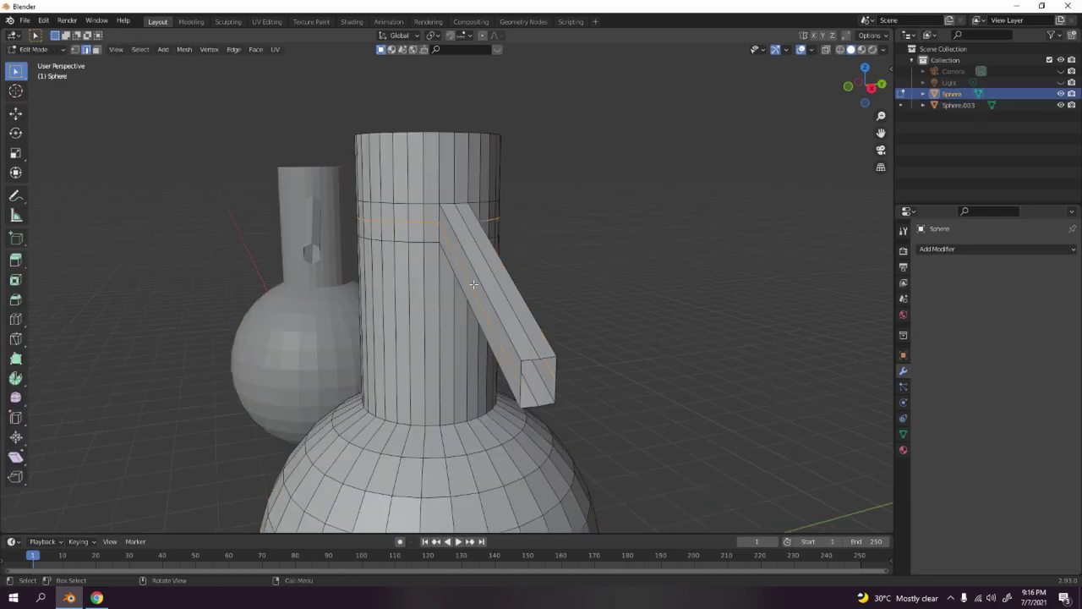
click(460, 260)
scroll(511, 268, down, 2)
middle_drag(511, 268, 400, 273)
key(KP_7)
scroll(401, 274, up, 2)
ctrl+scroll(686, 249, down, 2)
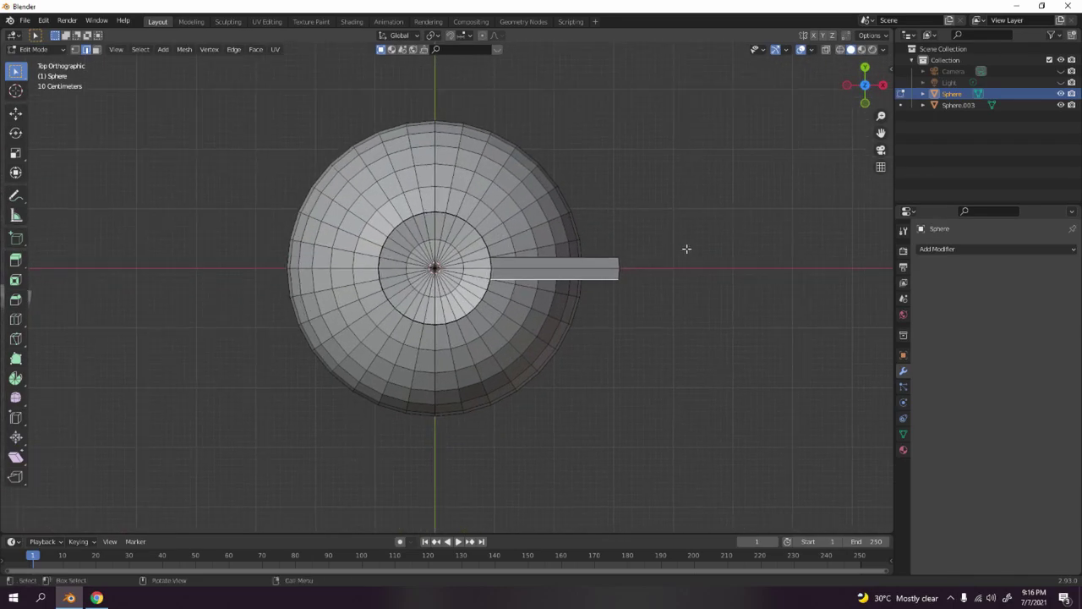
shift+middle_drag(686, 248, 567, 261)
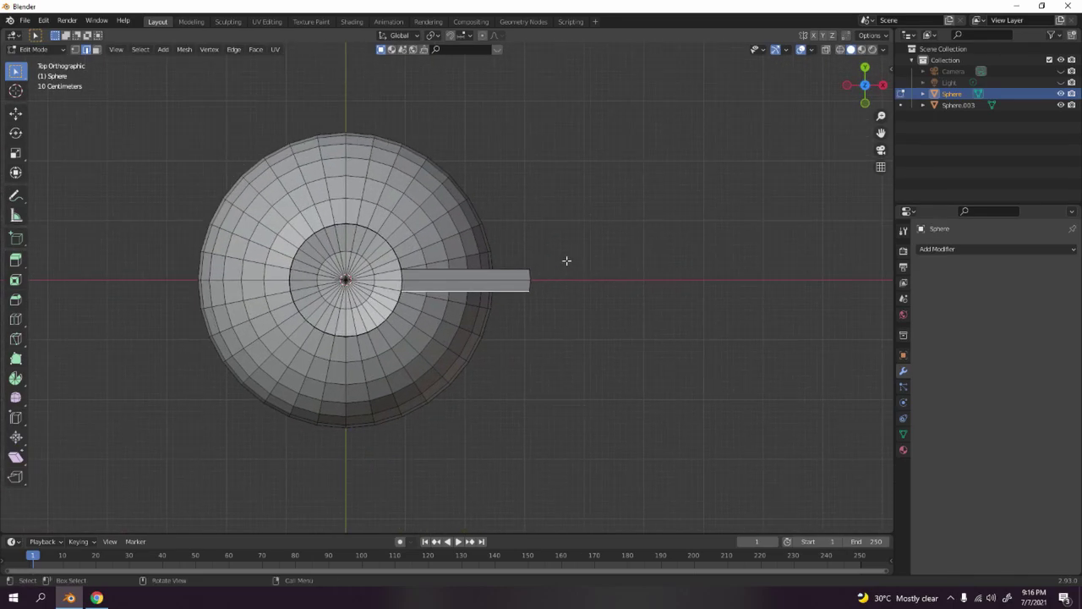
key(g)
key(y)
click(607, 280)
- Move the middle lengthwise edge on the side arm's +Y side outward about 0.08 m along Y
middle_drag(604, 285, 465, 240)
key(Tab)
key(Tab)
click(456, 225)
key(KP_7)
scroll(581, 266, up, 5)
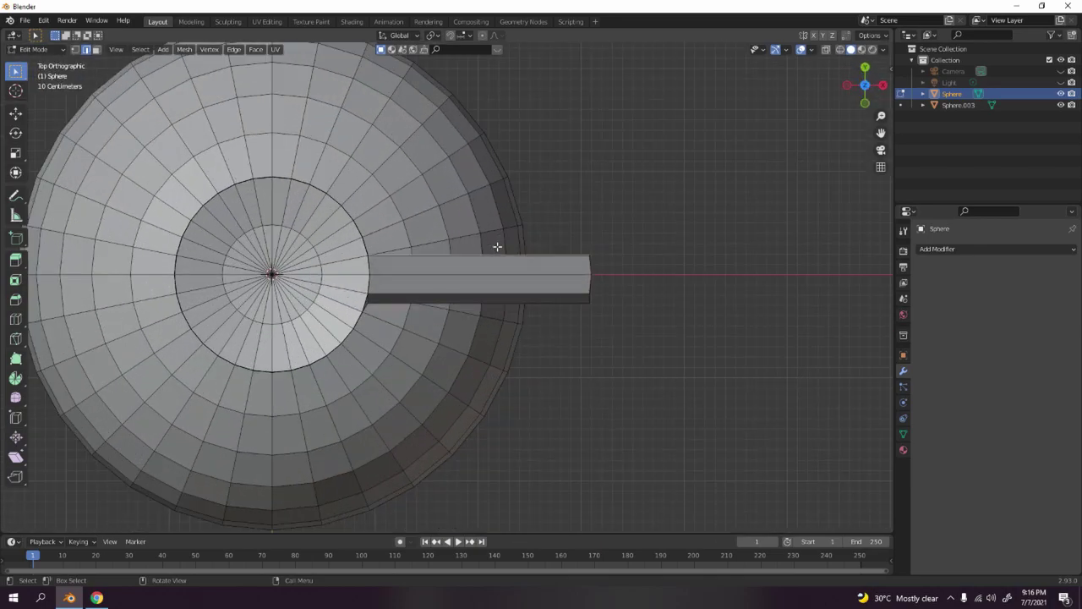
key(g)
key(y)
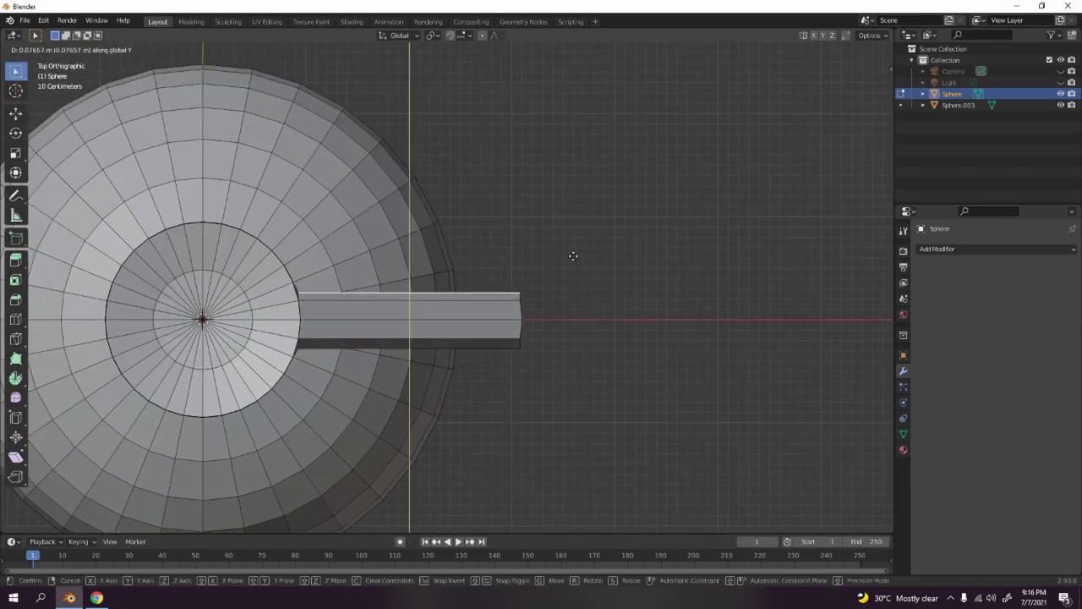
click(567, 258)
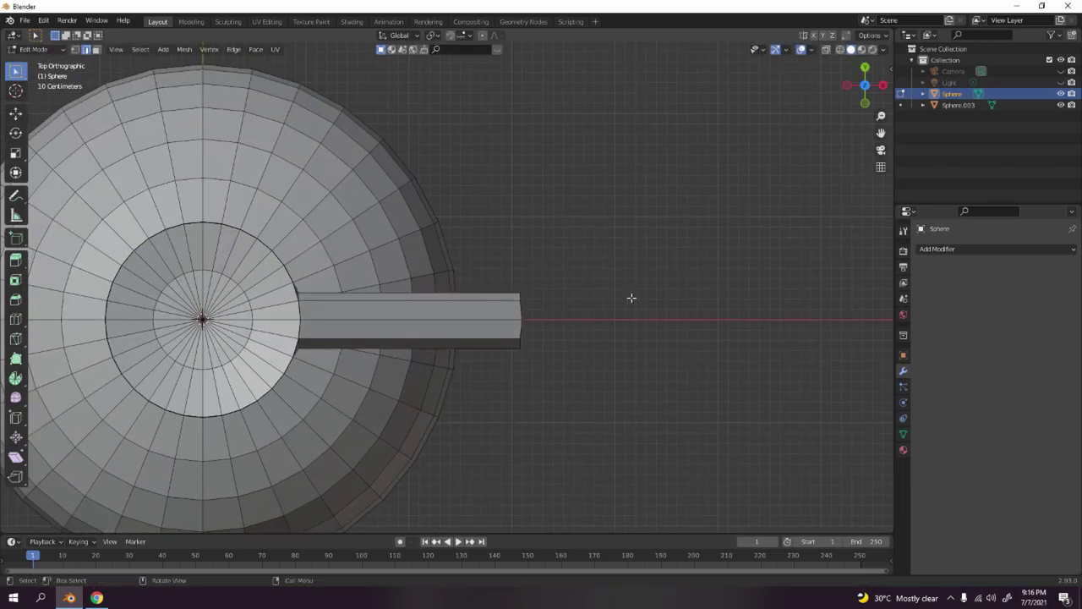
- Raise the middle lengthwise edge on top of the side arm slightly along Z
key(Tab)
middle_drag(631, 297, 268, 145)
key(Tab)
scroll(309, 225, down, 3)
key(Tab)
middle_drag(459, 201, 464, 234)
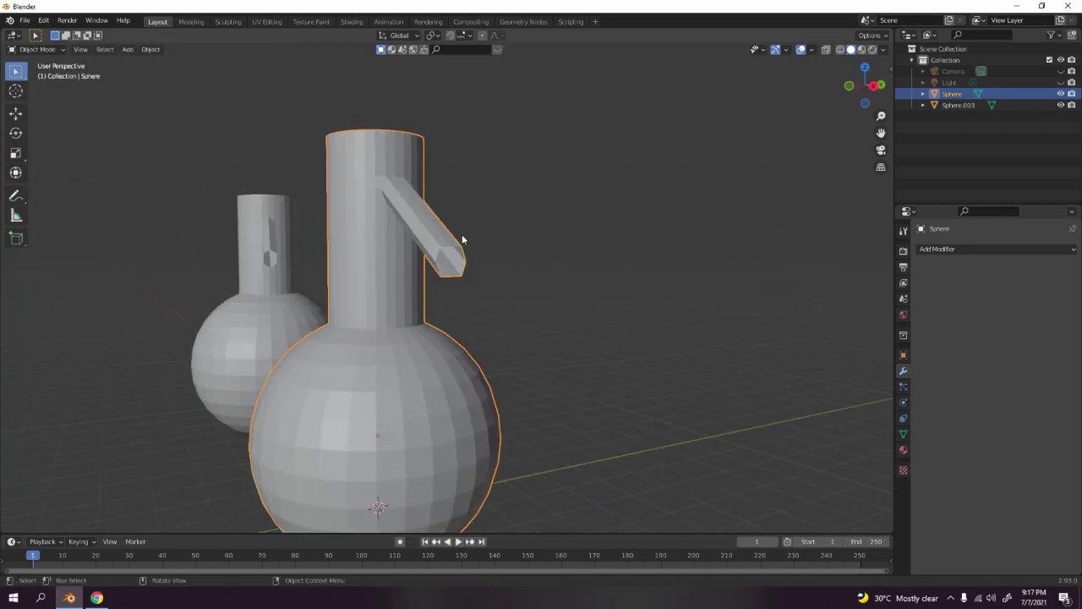
key(Tab)
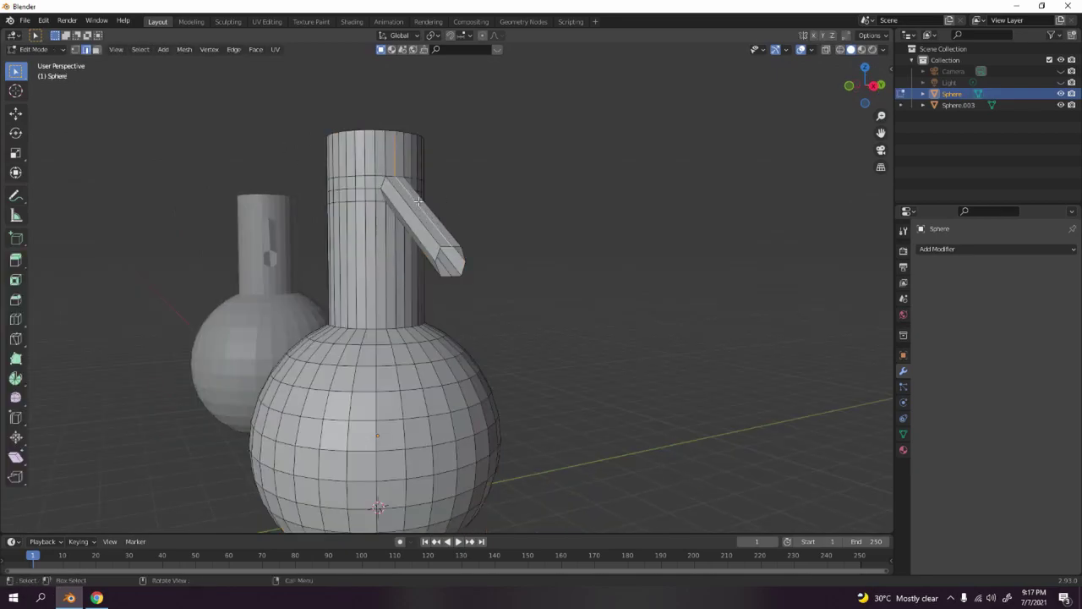
click(426, 219)
key(g)
key(z)
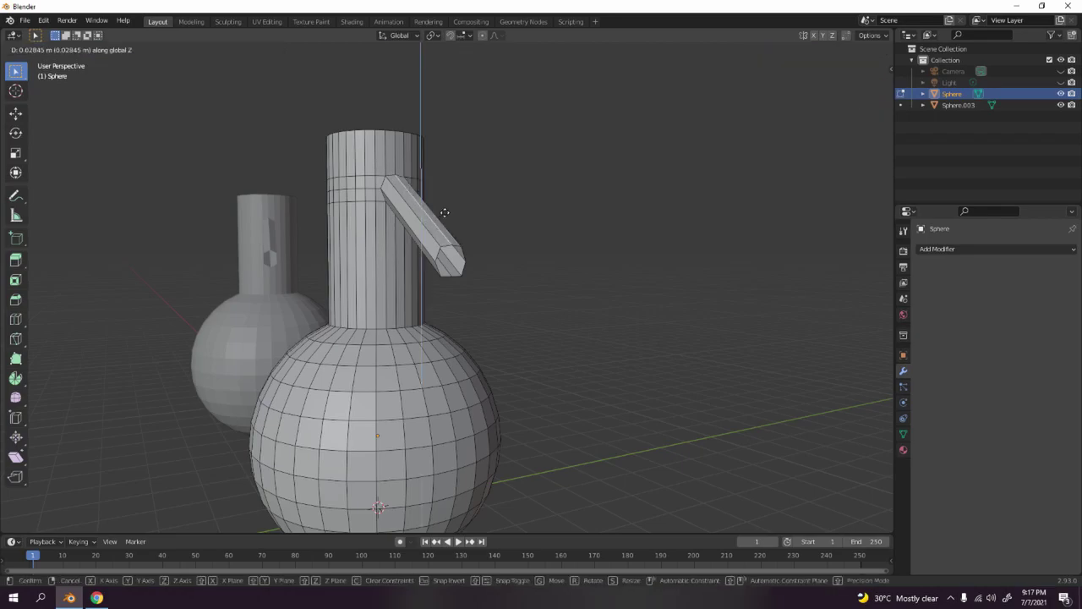
click(444, 207)
- Lower the middle lengthwise edge on the underside of the side arm along Z
middle_drag(466, 261, 459, 208)
scroll(421, 270, up, 5)
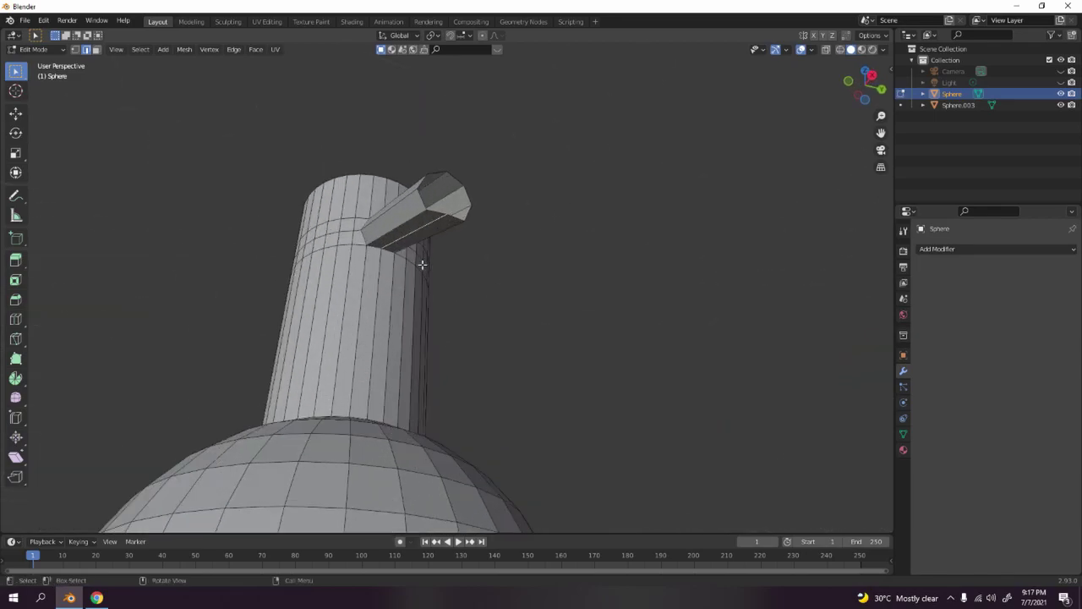
middle_drag(395, 242, 564, 280)
key(g)
key(z)
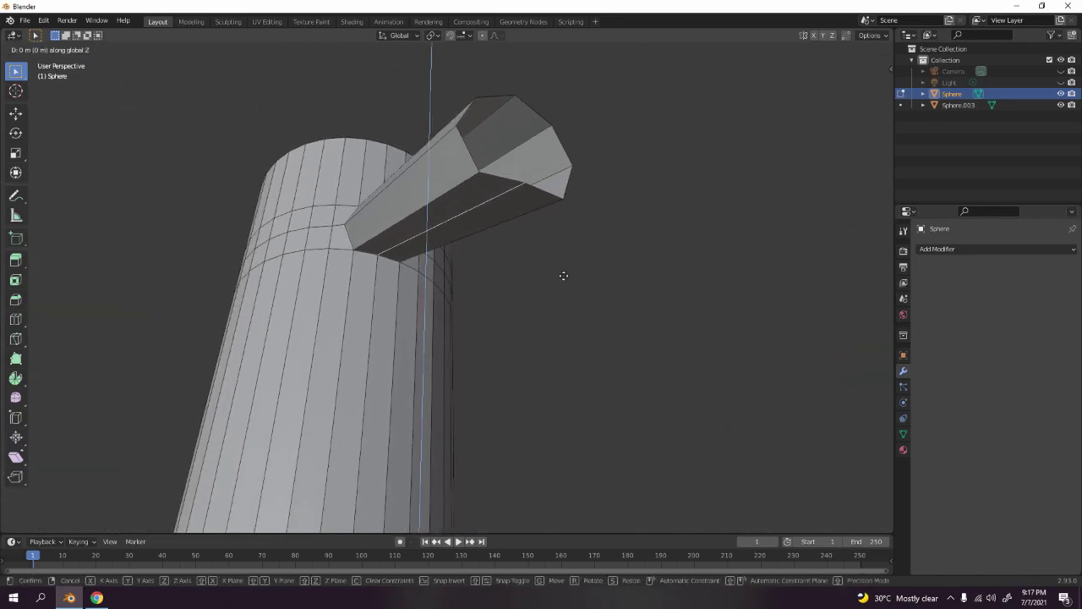
click(564, 295)
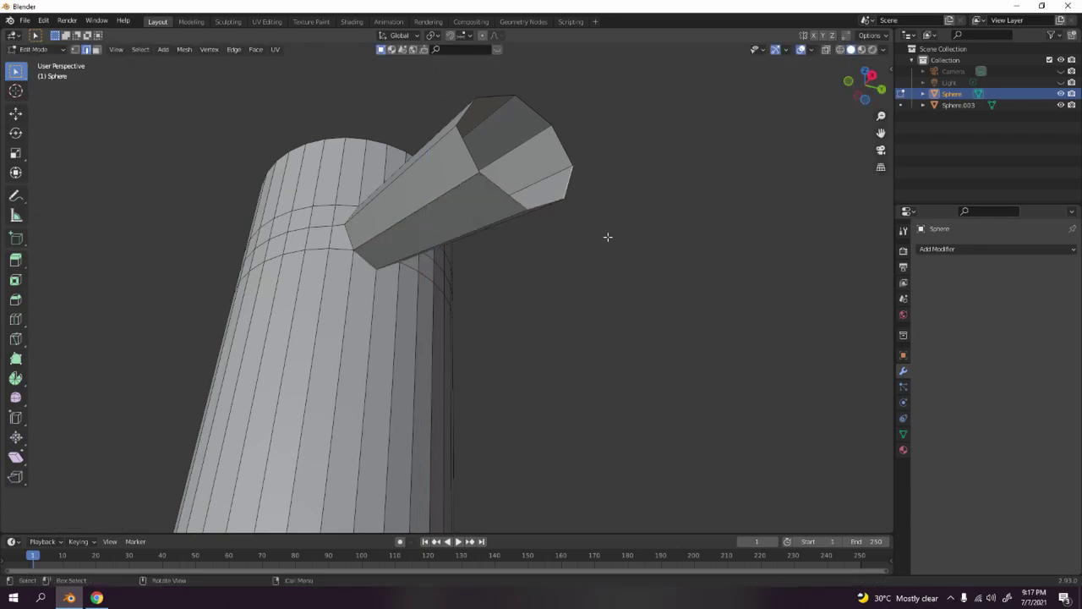
- Compare the new flask and its side arm with the reference flask from the front and several angles
key(Tab)
scroll(484, 266, down, 4)
middle_drag(483, 266, 509, 323)
key(Tab)
scroll(541, 320, up, 2)
scroll(545, 320, down, 4)
key(KP_1)
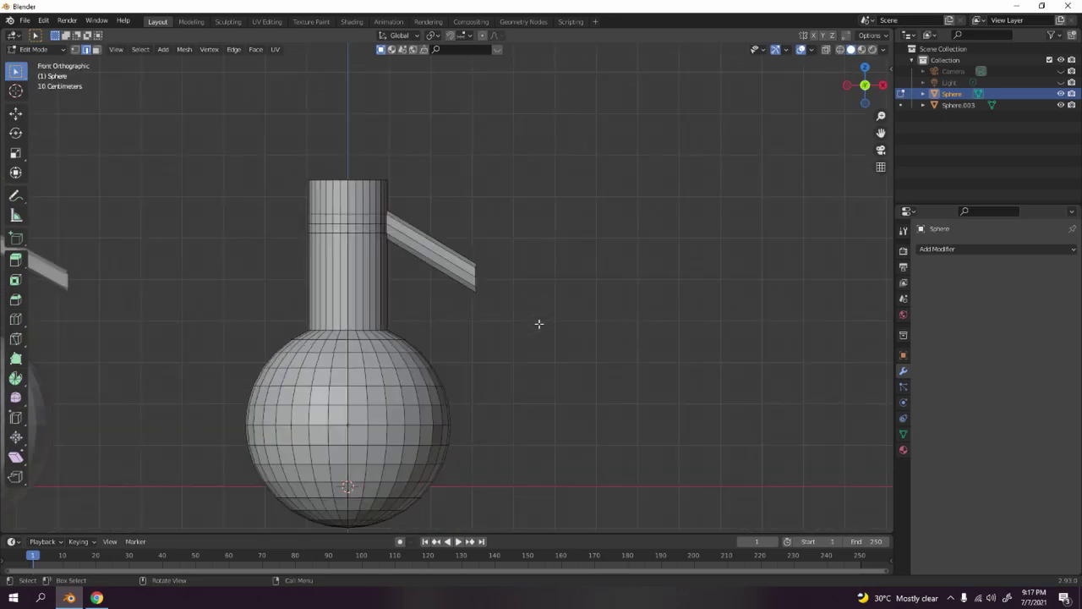
scroll(566, 302, up, 1)
key(Tab)
scroll(554, 312, down, 2)
shift+middle_drag(541, 322, 572, 280)
click(587, 319)
scroll(563, 335, up, 1)
scroll(458, 274, down, 2)
mouse_move(452, 270)
middle_down()
mouse_move(469, 340)
mouse_move(486, 327)
mouse_move(448, 289)
middle_up()
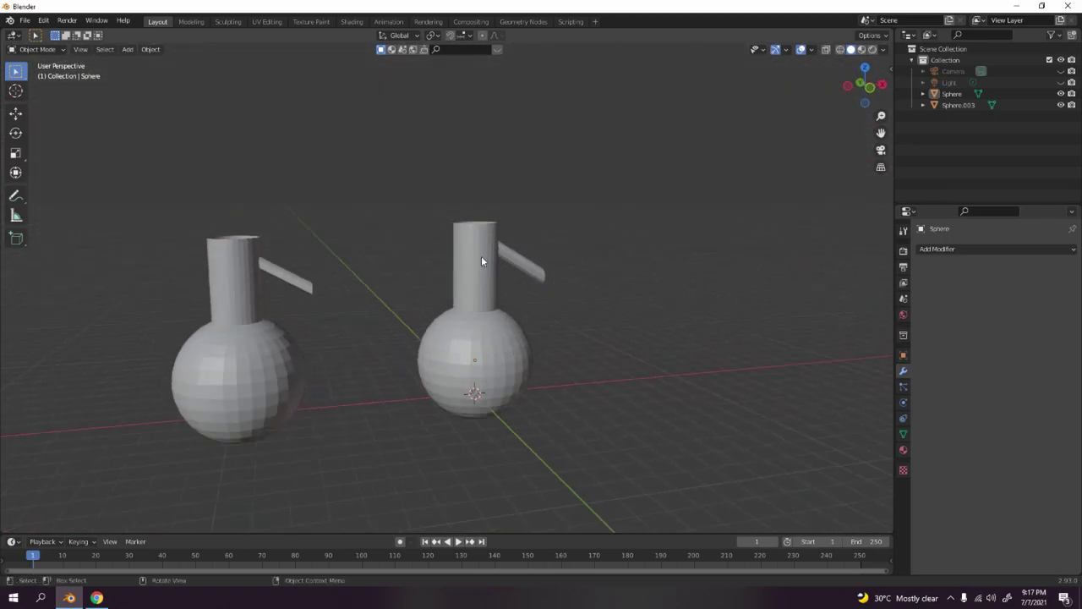
click(480, 376)
scroll(509, 378, up, 4)
scroll(542, 321, down, 3)
middle_drag(552, 344, 503, 303)
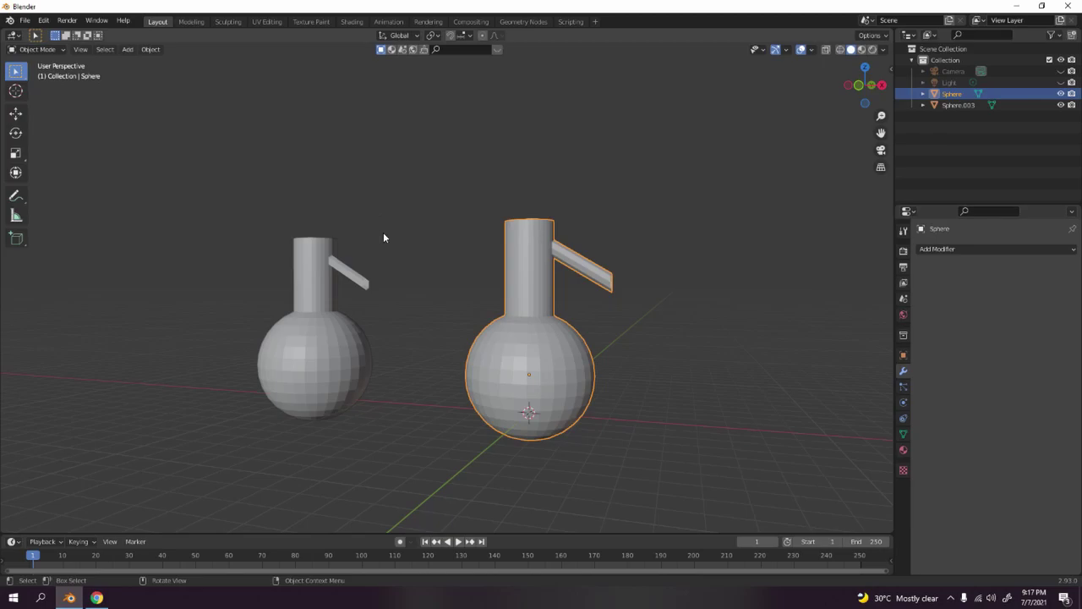
click(682, 238)
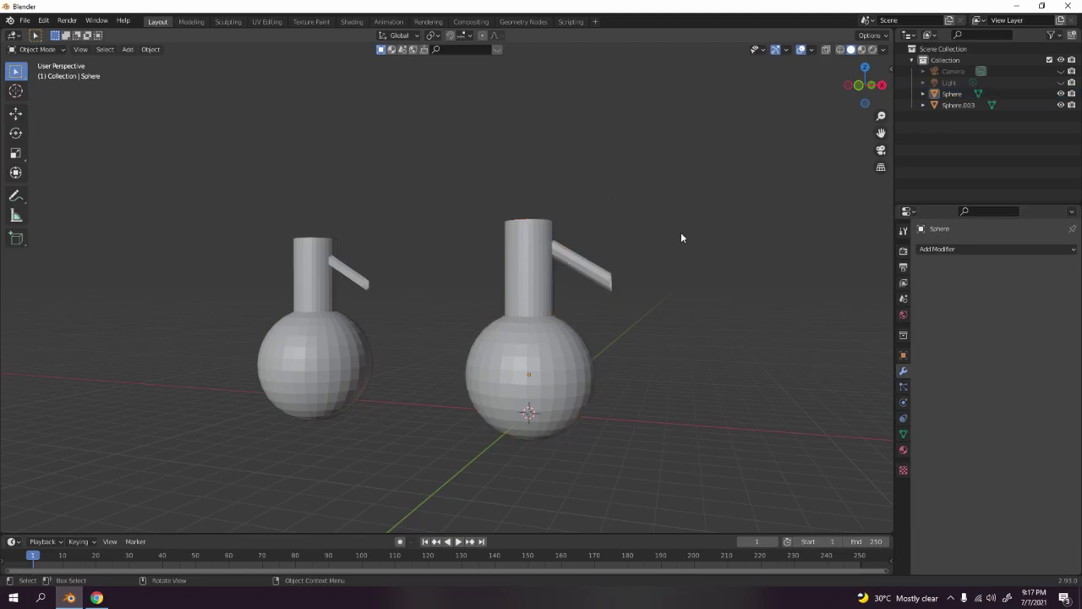
scroll(681, 236, down, 2)
mouse_move(682, 234)
middle_down()
mouse_move(570, 275)
mouse_move(662, 236)
middle_up()
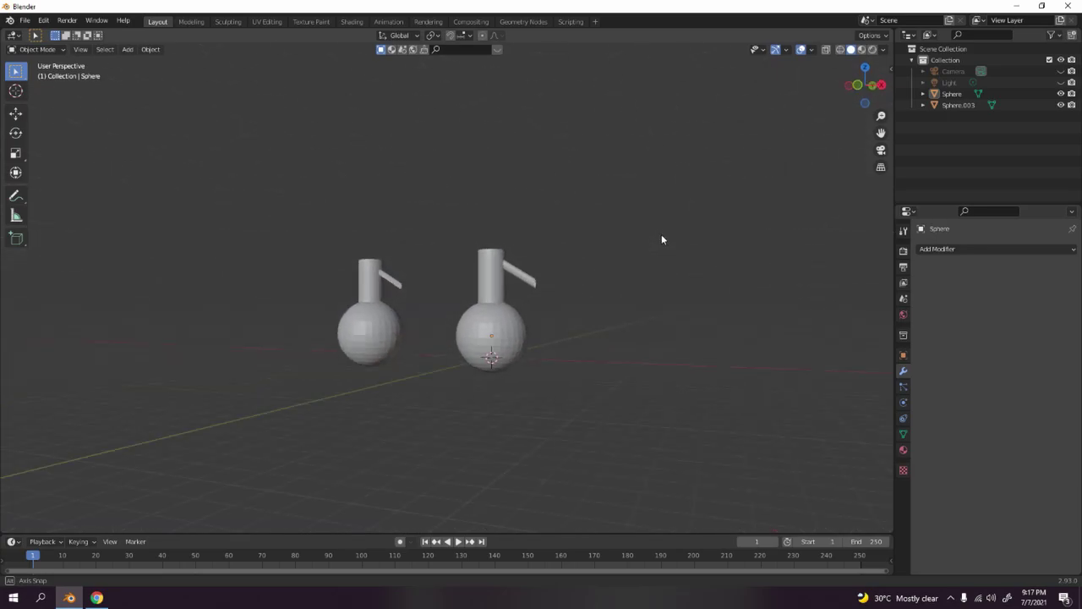
scroll(539, 271, up, 2)
middle_drag(540, 272, 587, 317)
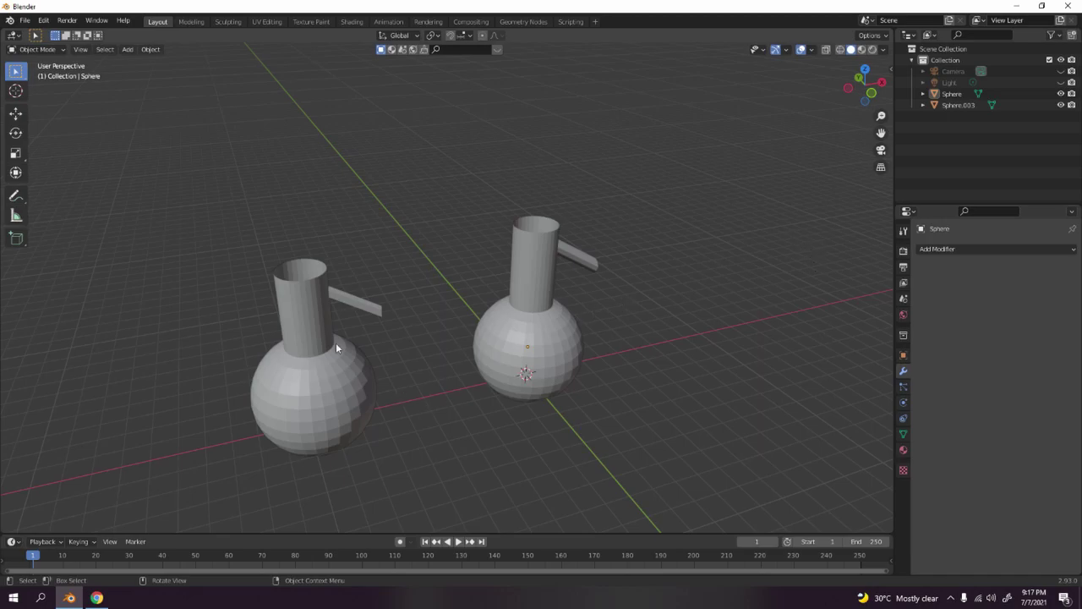
shift+middle_drag(490, 304, 575, 377)
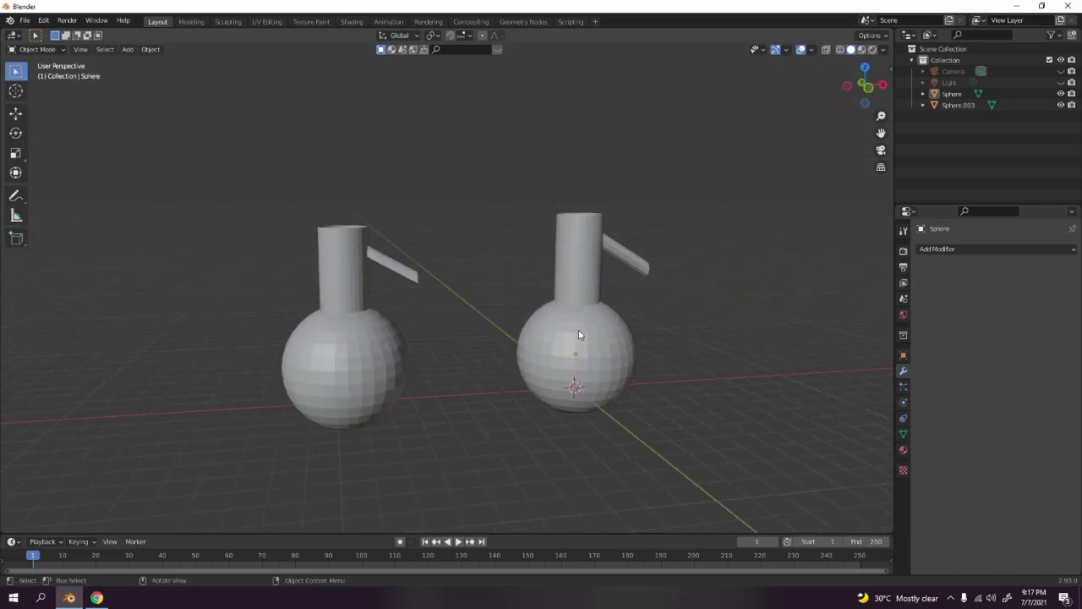